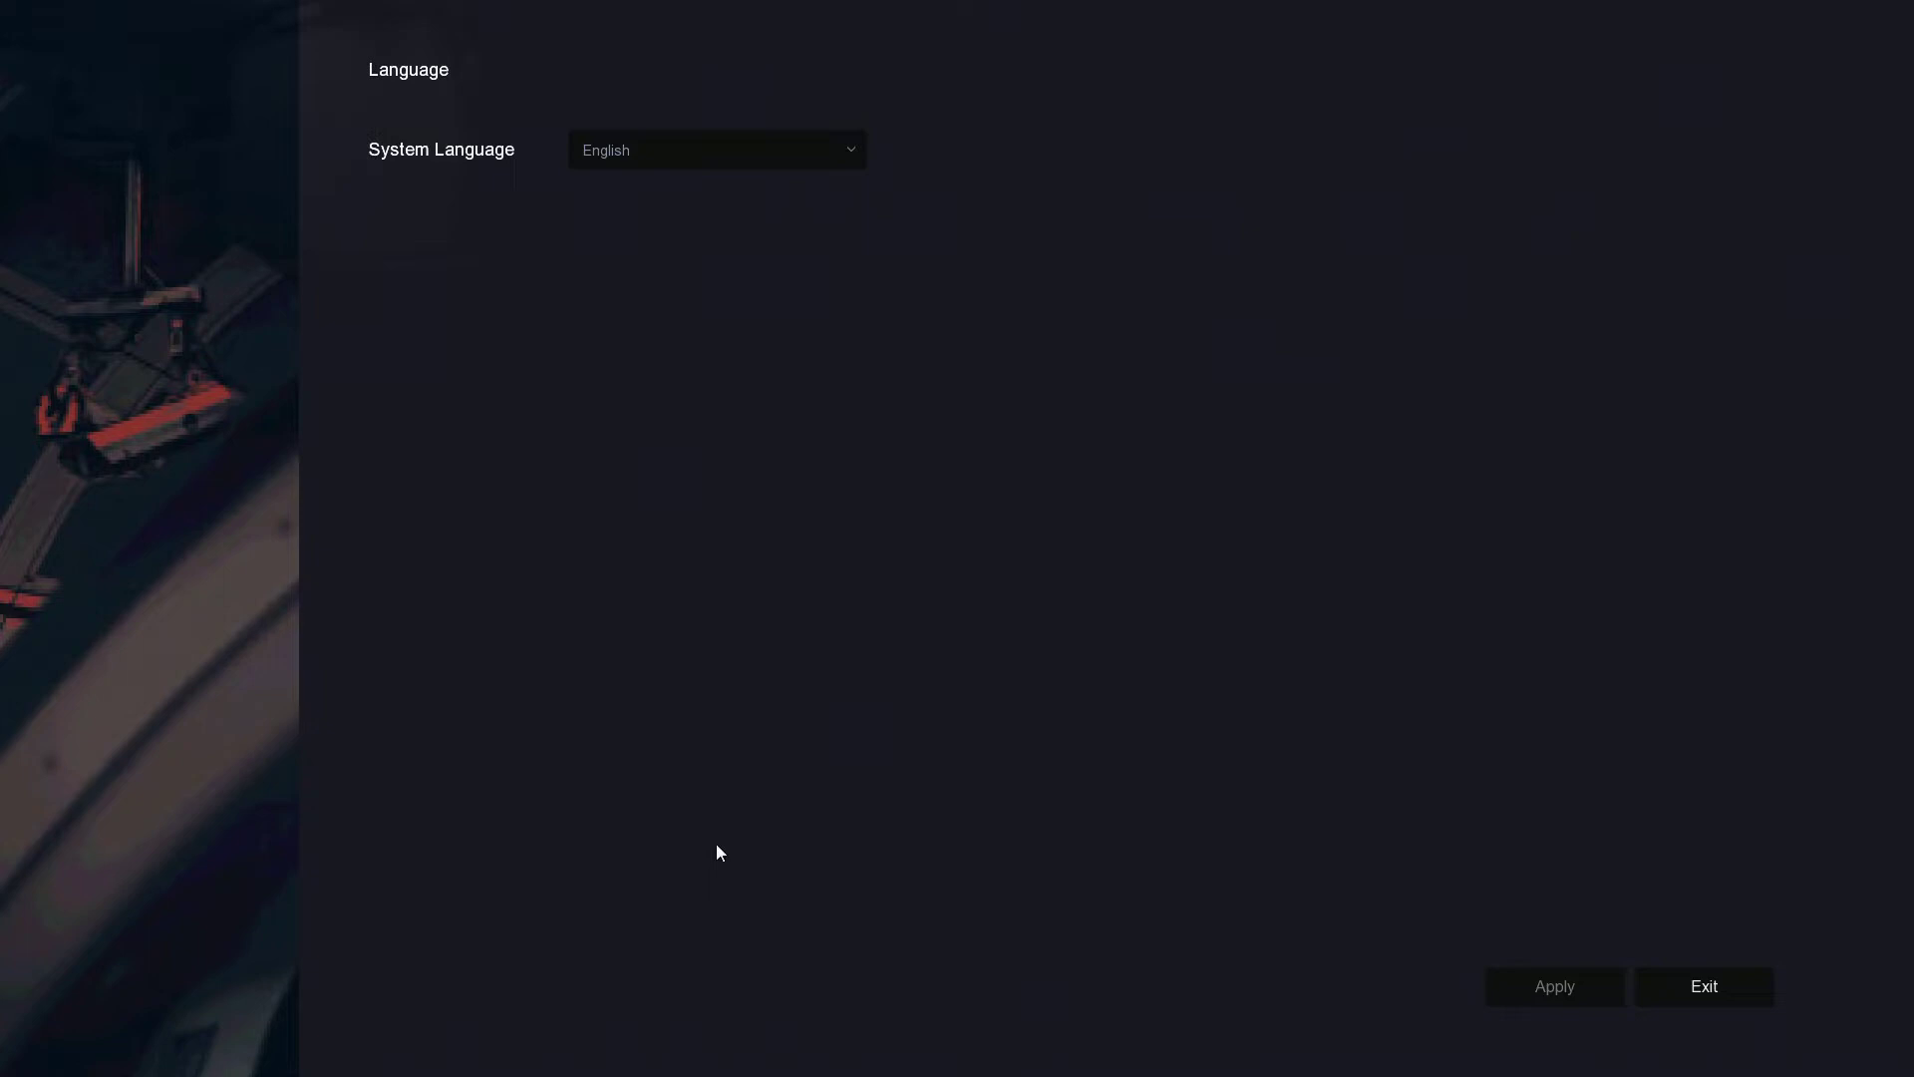
# - Exit the Language page and defer the weak-password change to reach the Date and Time wizard step
pyautogui.click(1657, 992)
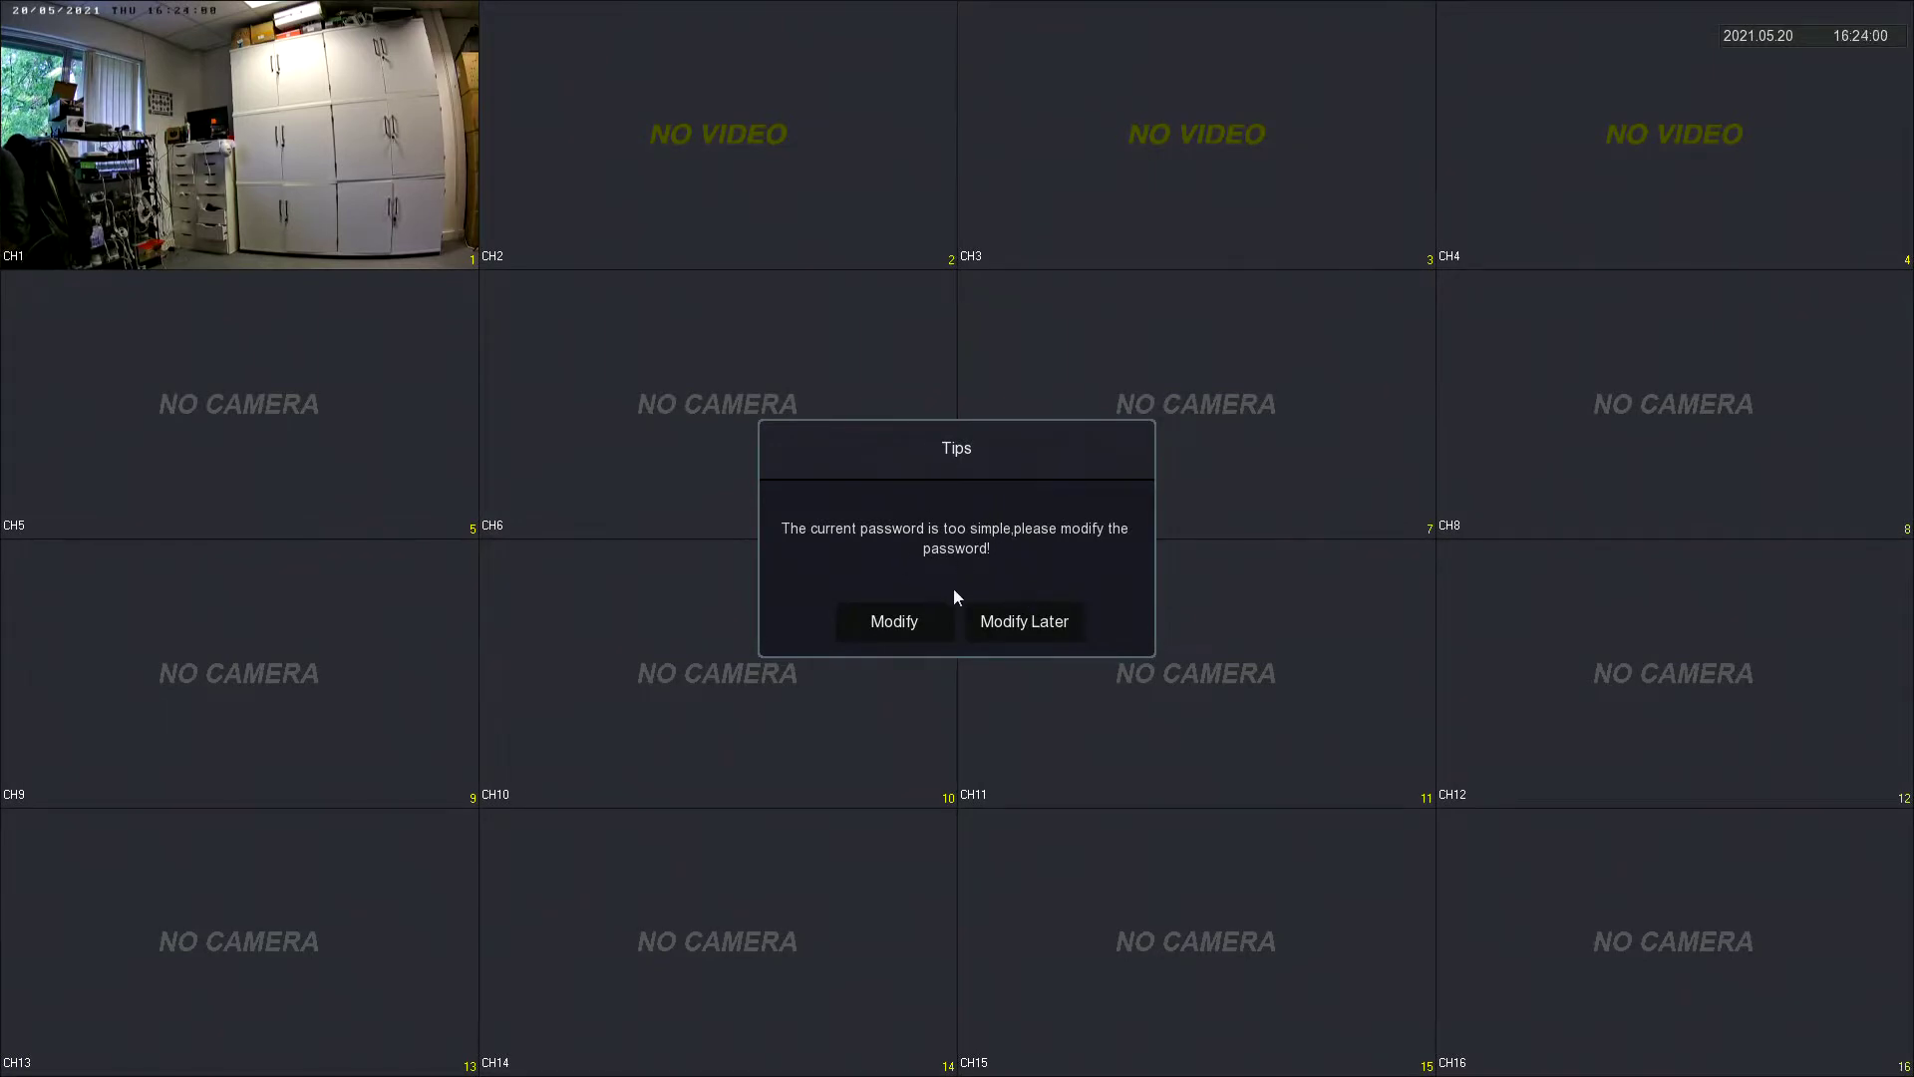
pyautogui.click(1009, 618)
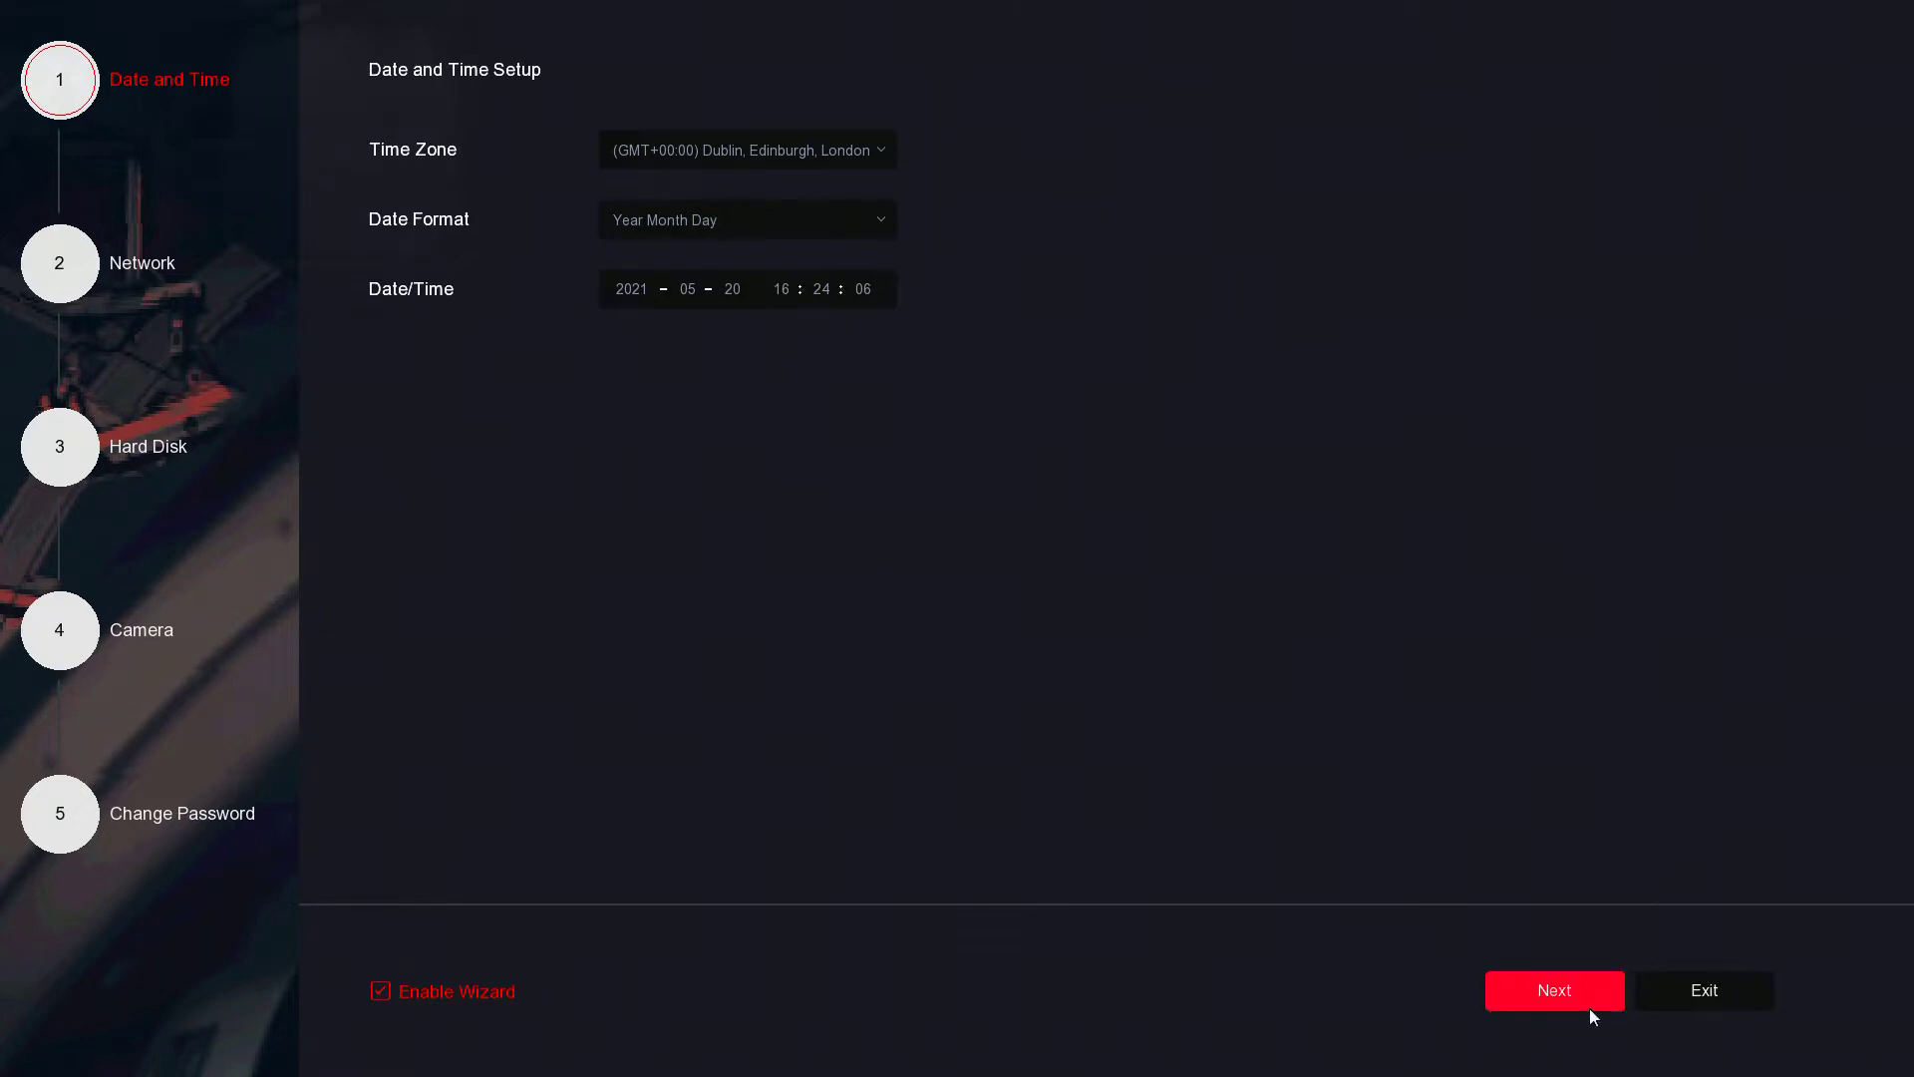
# - Untick Enable Wizard and exit the startup wizard to the 16-channel live view
pyautogui.click(603, 271)
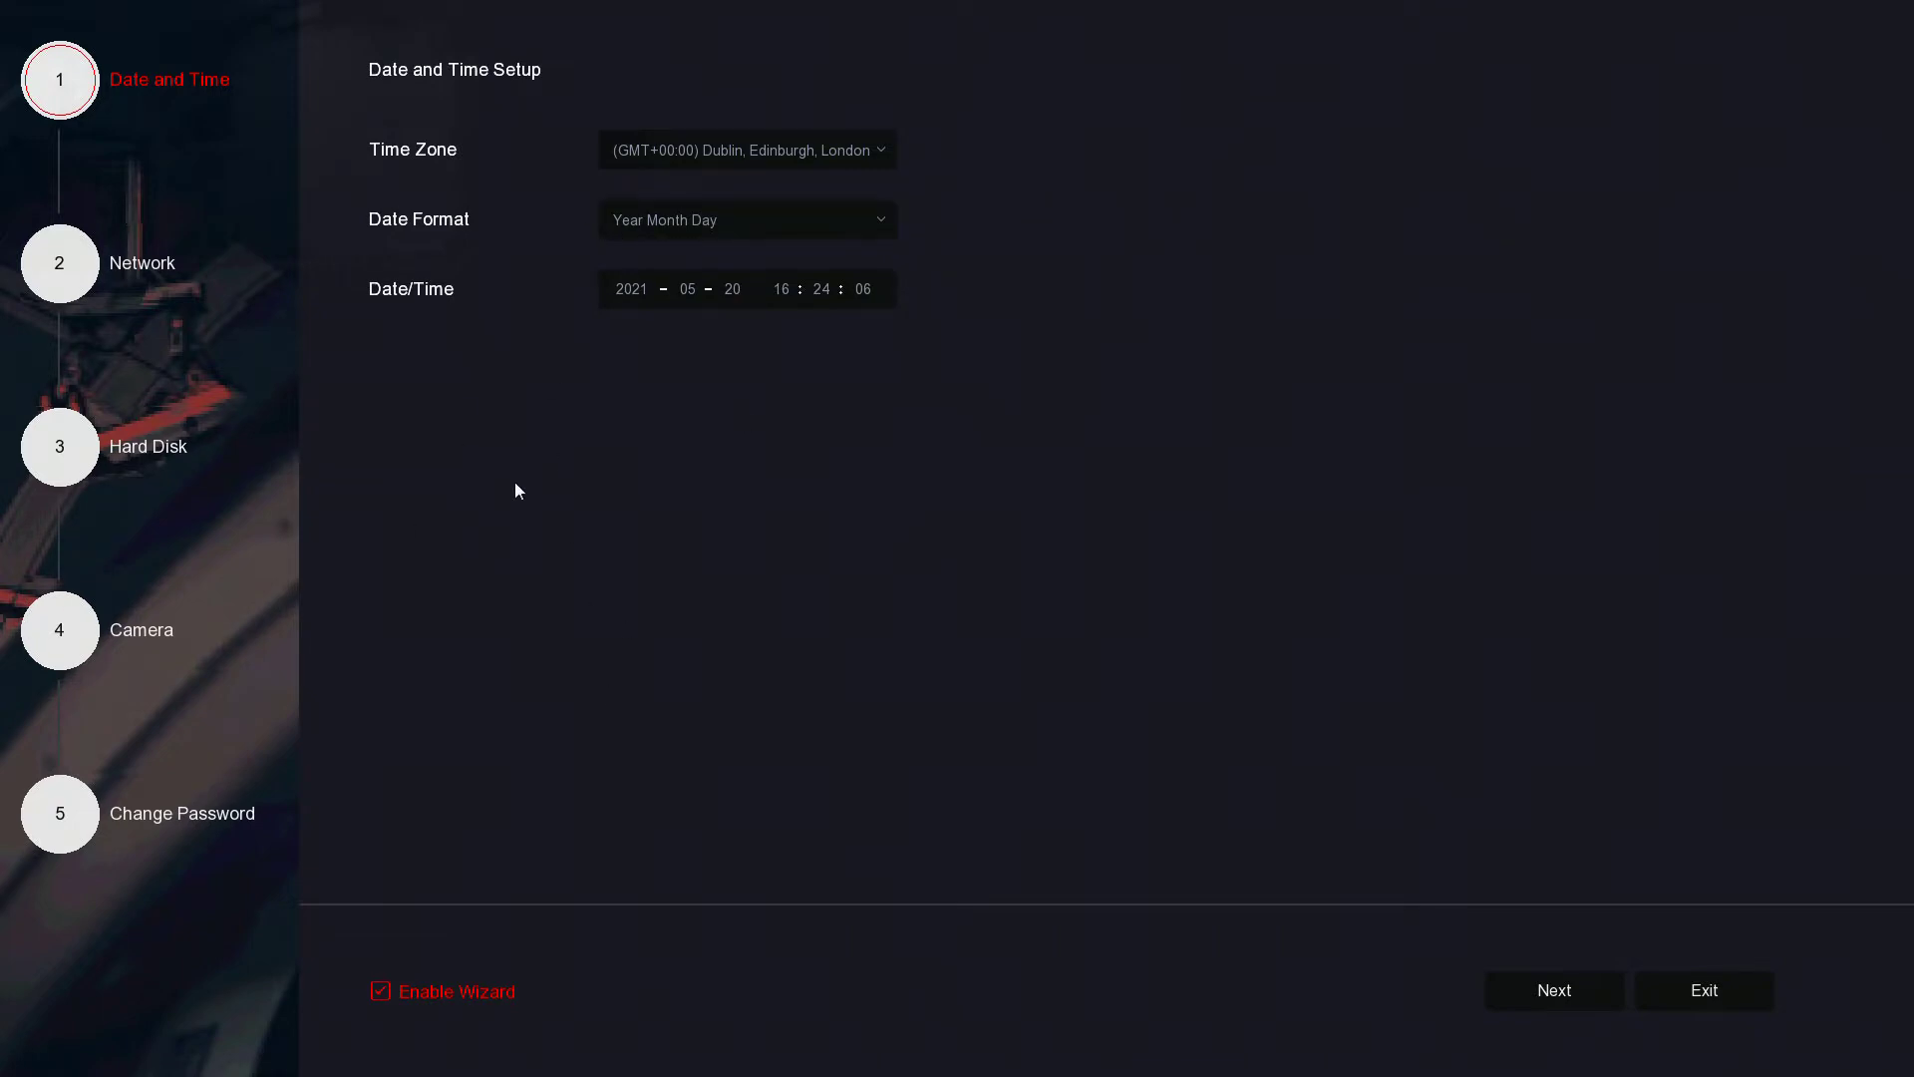
pyautogui.click(380, 989)
pyautogui.click(1713, 987)
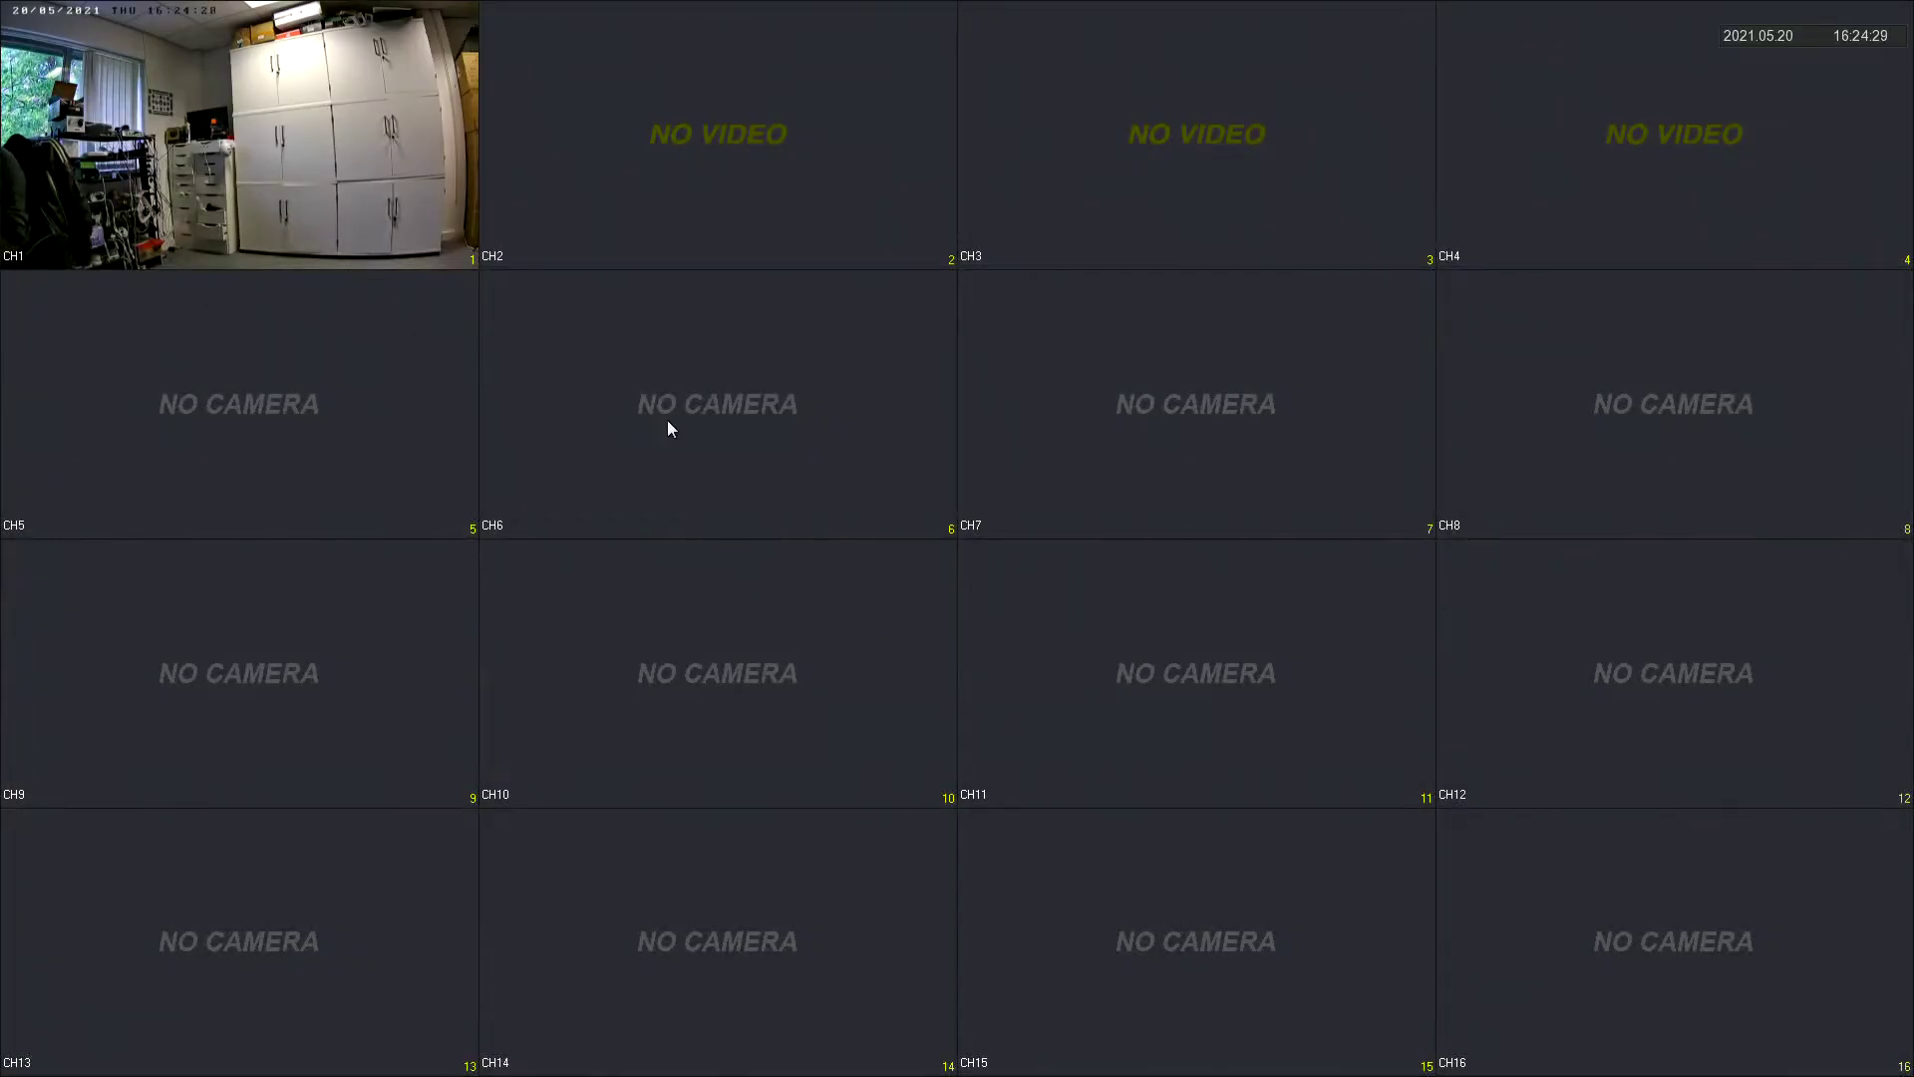
# - Bring up the menu bar, switch to a 4-camera split and select the CH1, CH2 and CH4 tiles
pyautogui.rightClick(668, 419)
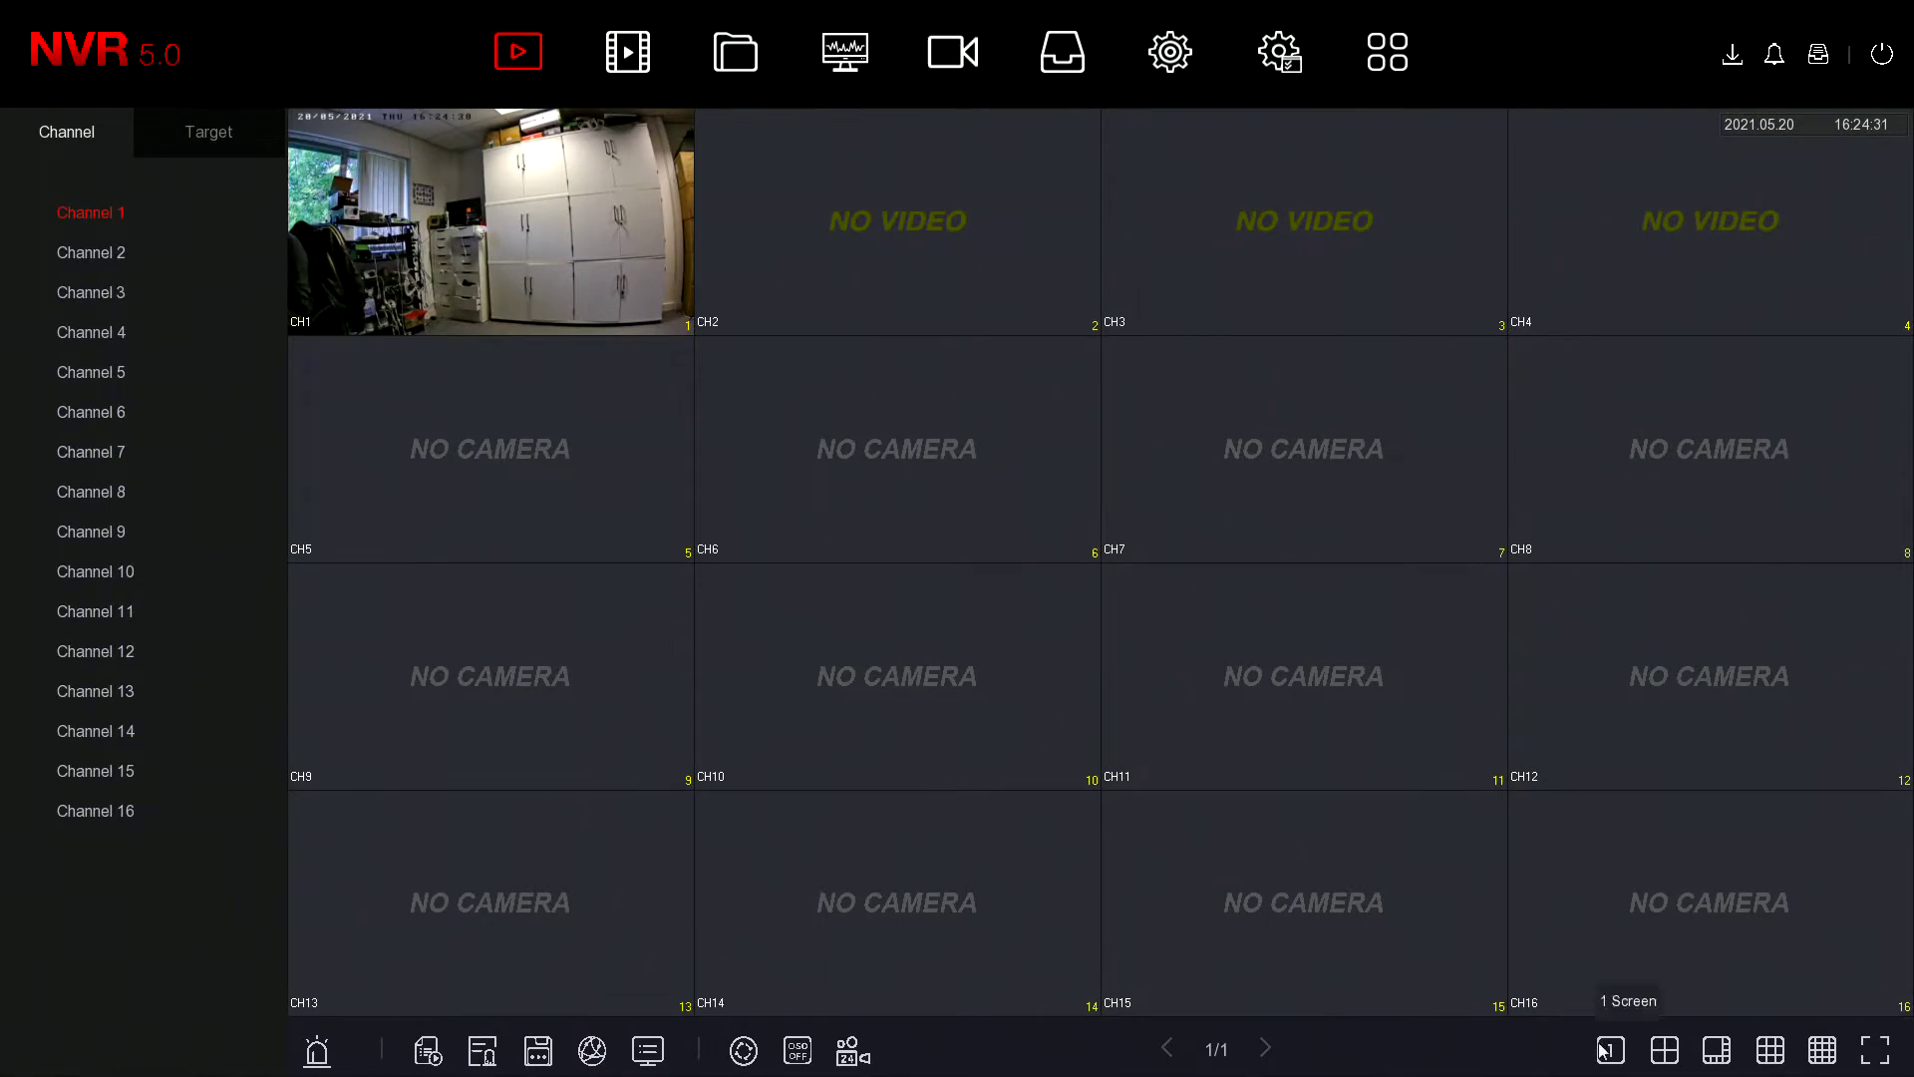
pyautogui.click(1665, 1050)
pyautogui.click(787, 285)
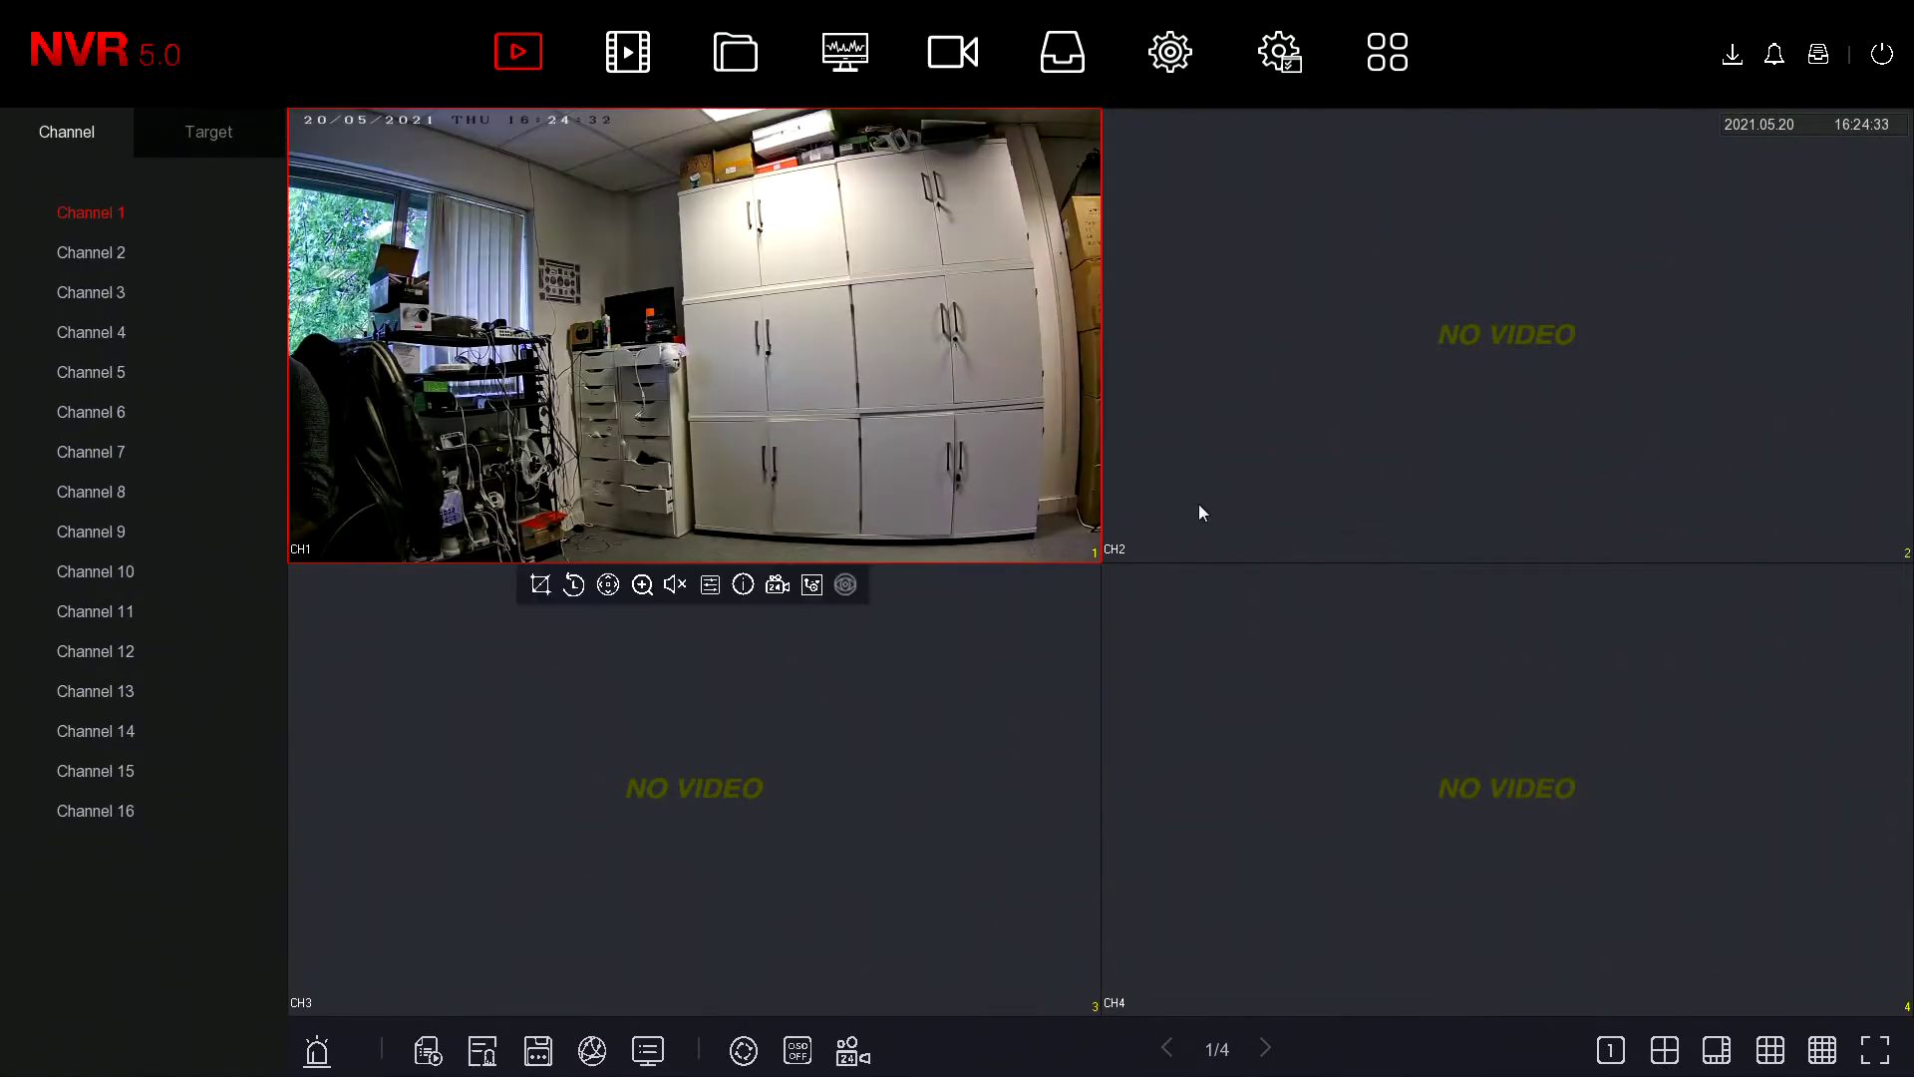
pyautogui.click(1265, 499)
pyautogui.click(1176, 608)
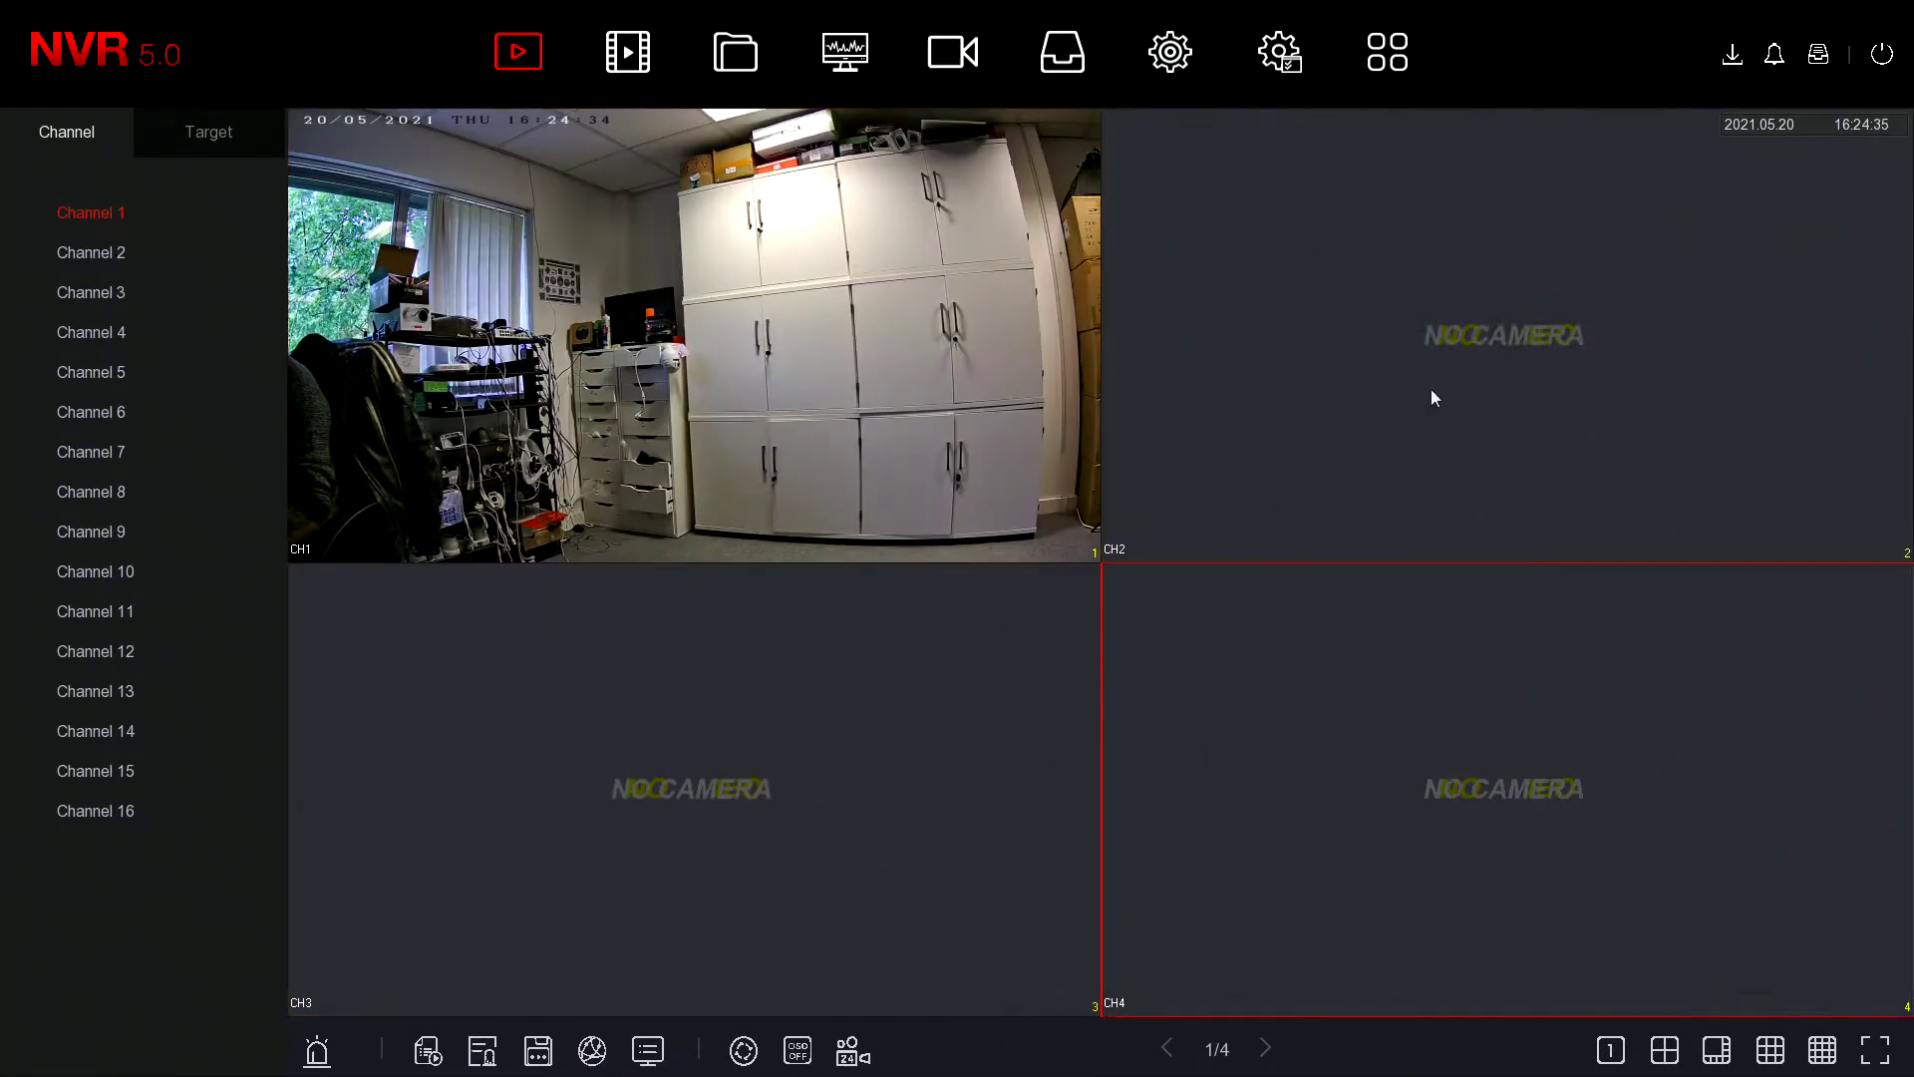
pyautogui.click(1119, 415)
# - Cycle through the single, 4 and 8-screen layouts, ending on the 4-camera split
pyautogui.click(1611, 1050)
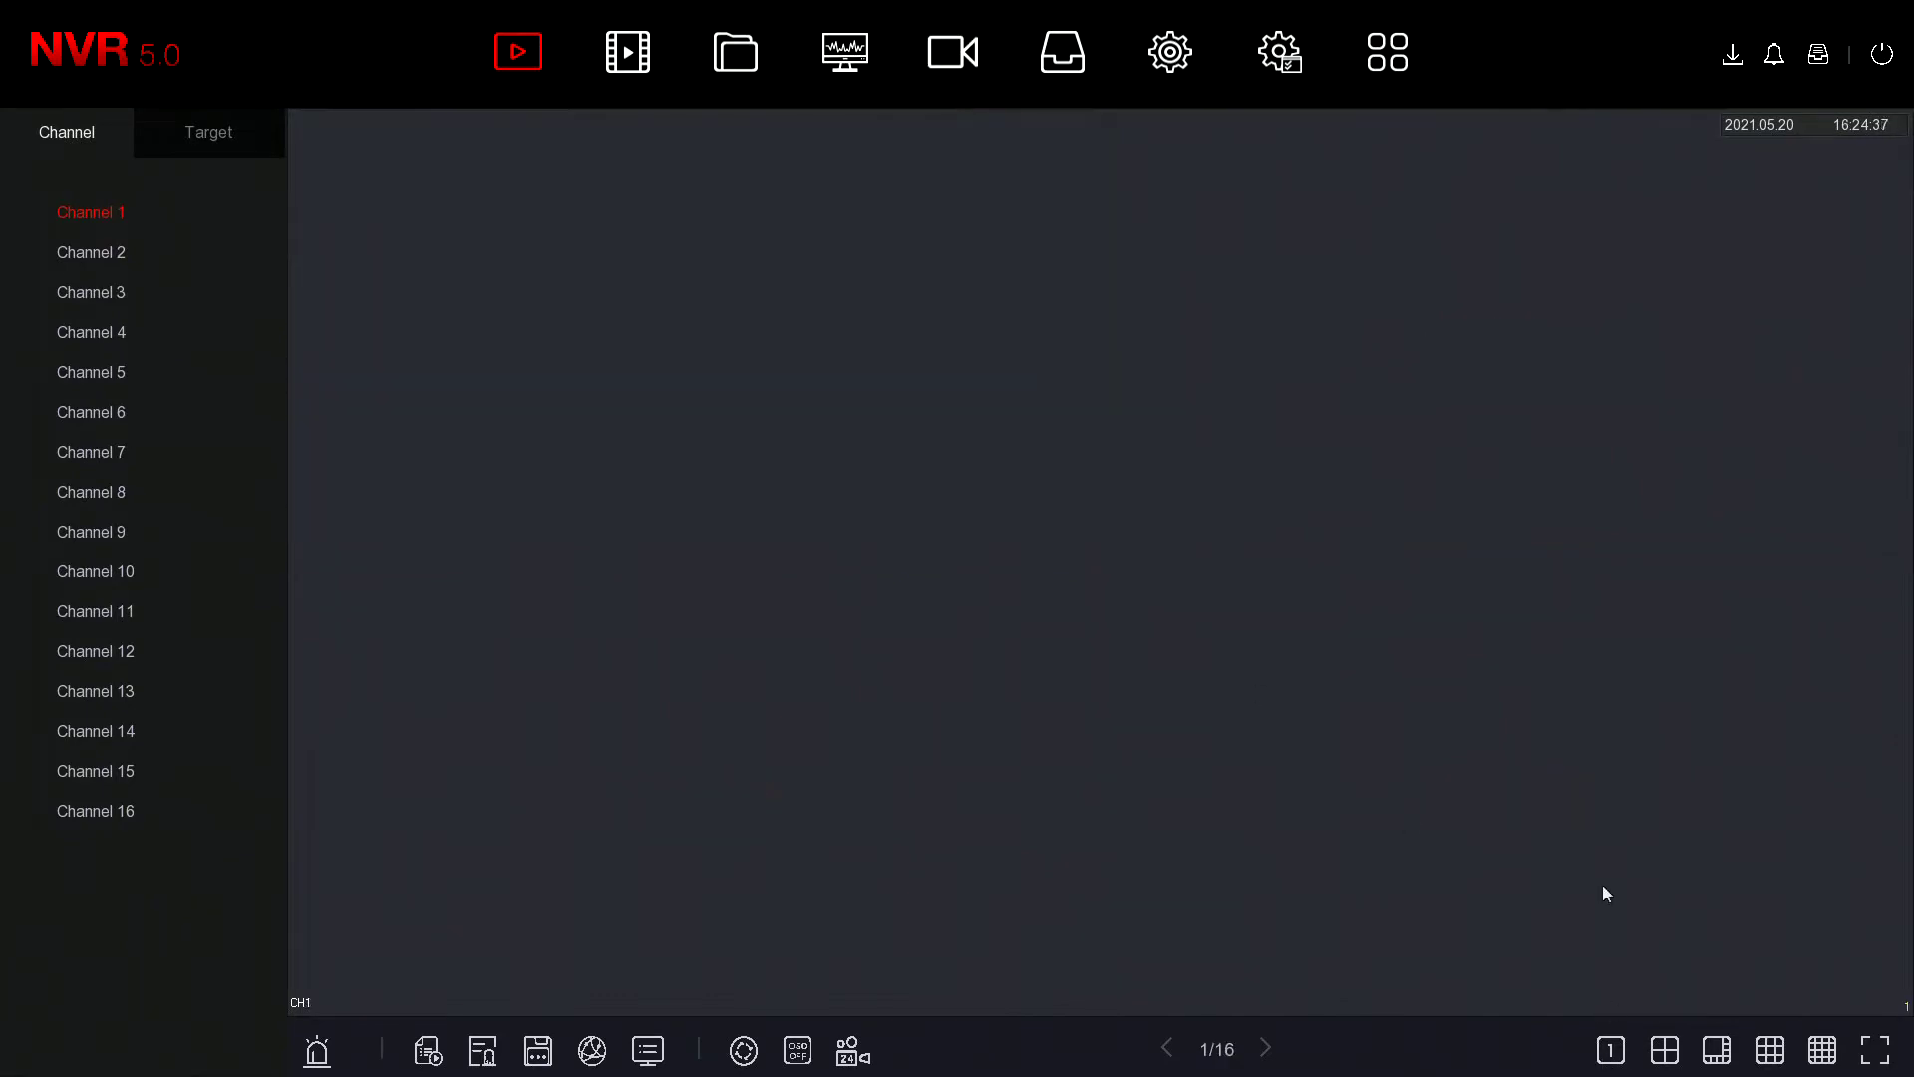
pyautogui.click(1673, 1051)
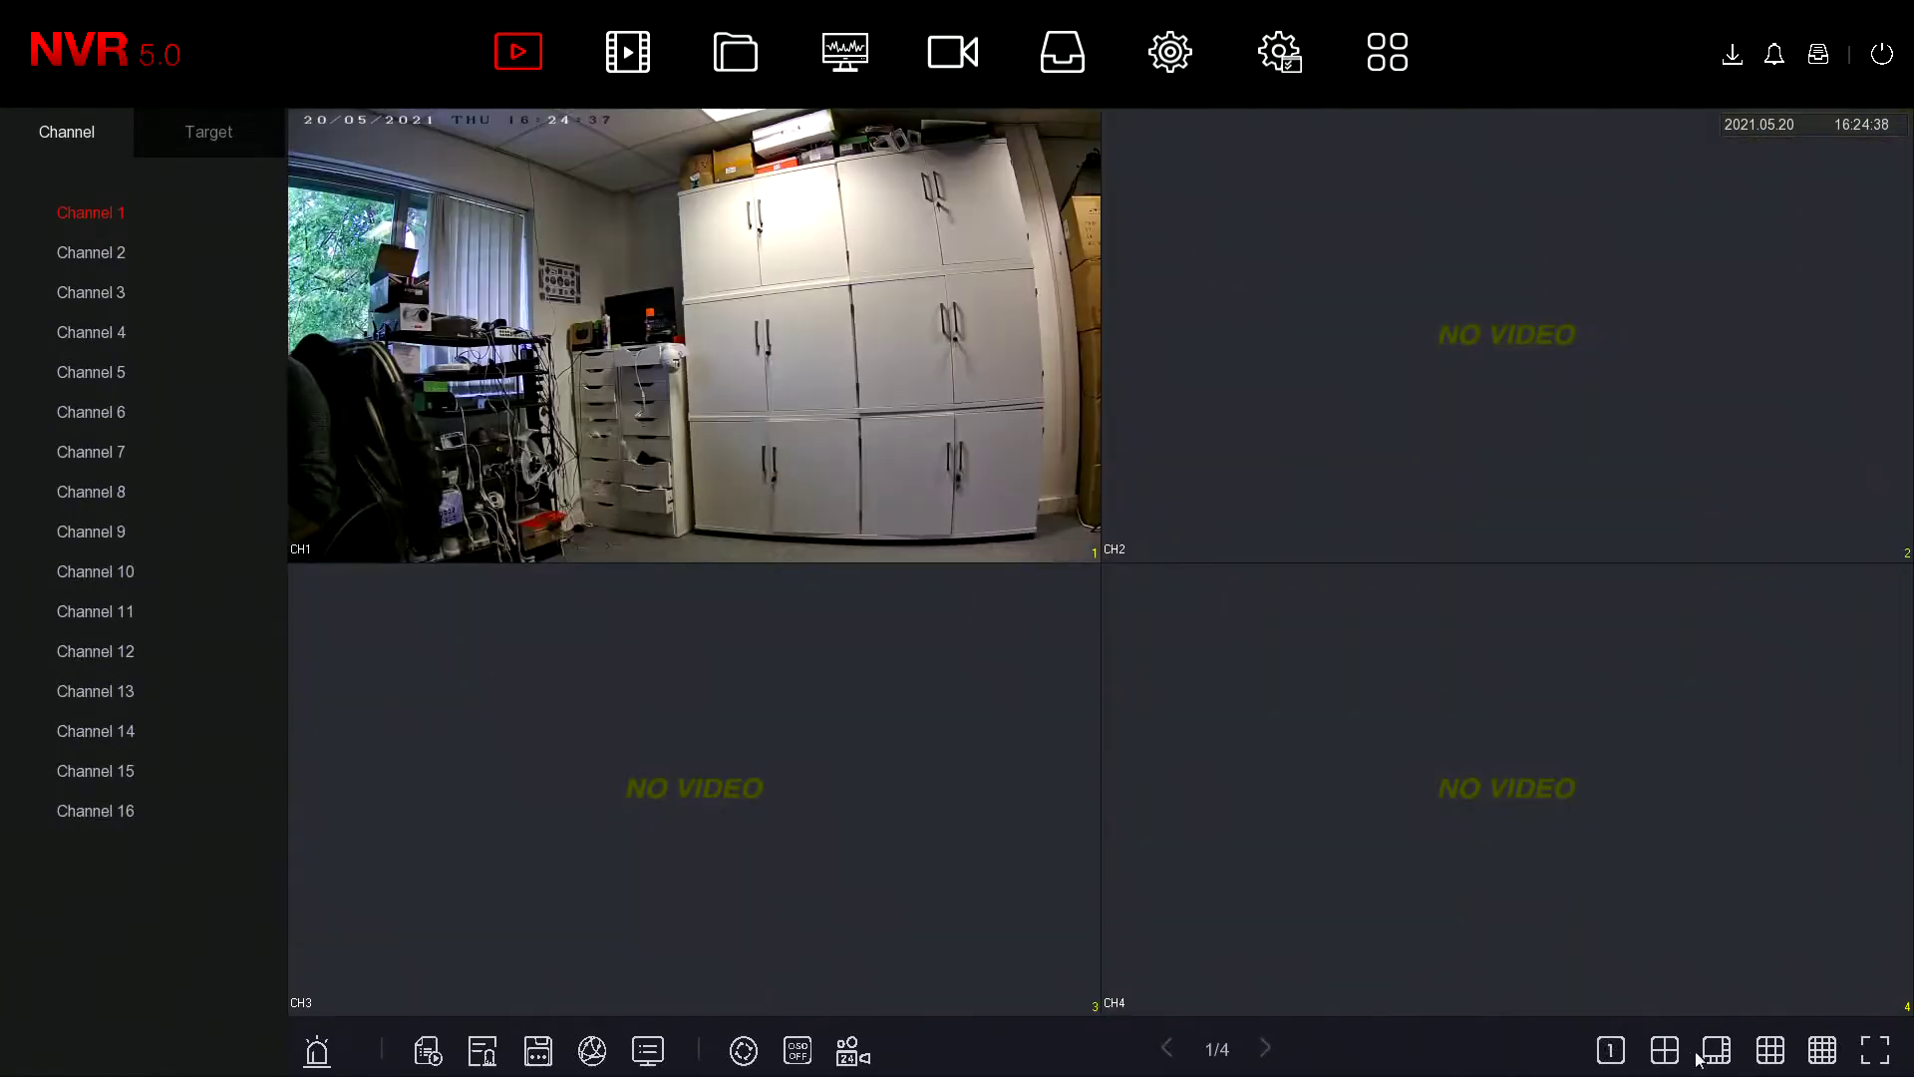
pyautogui.click(1709, 1053)
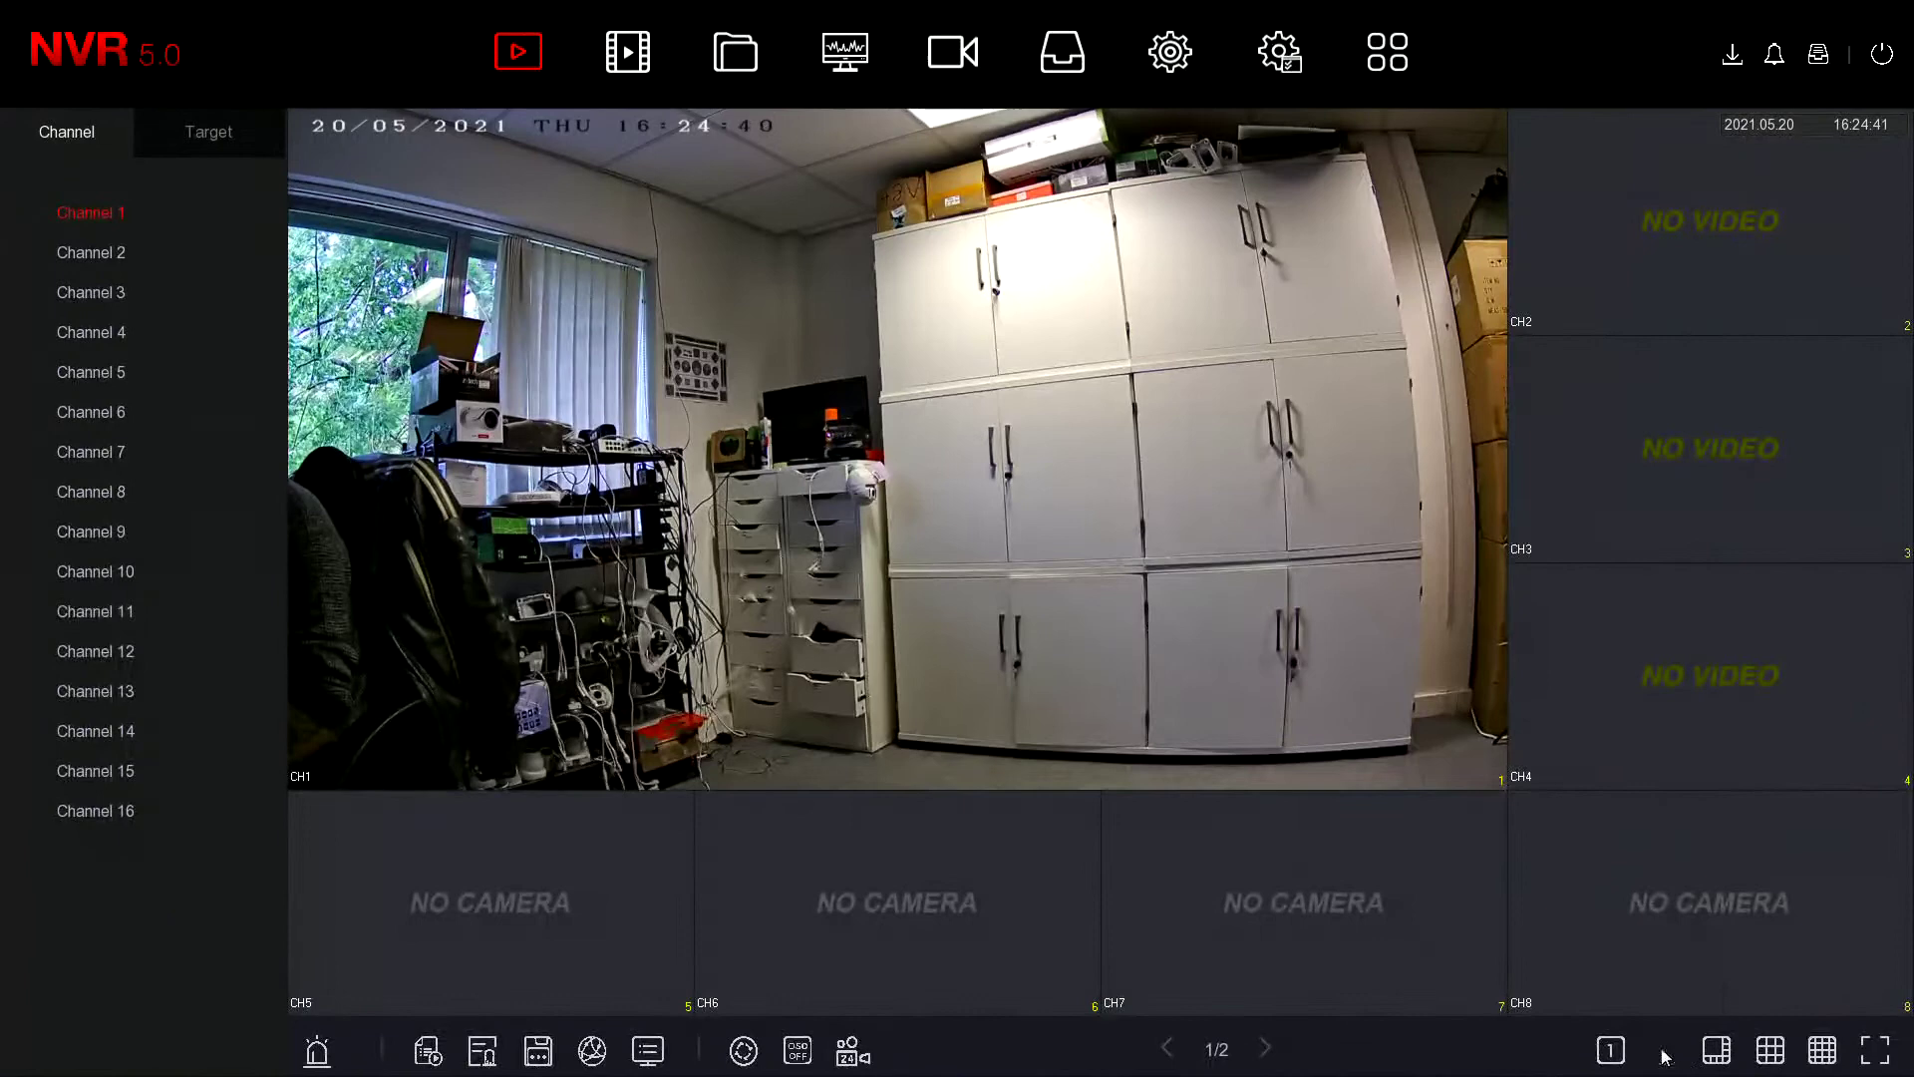
pyautogui.click(1662, 1053)
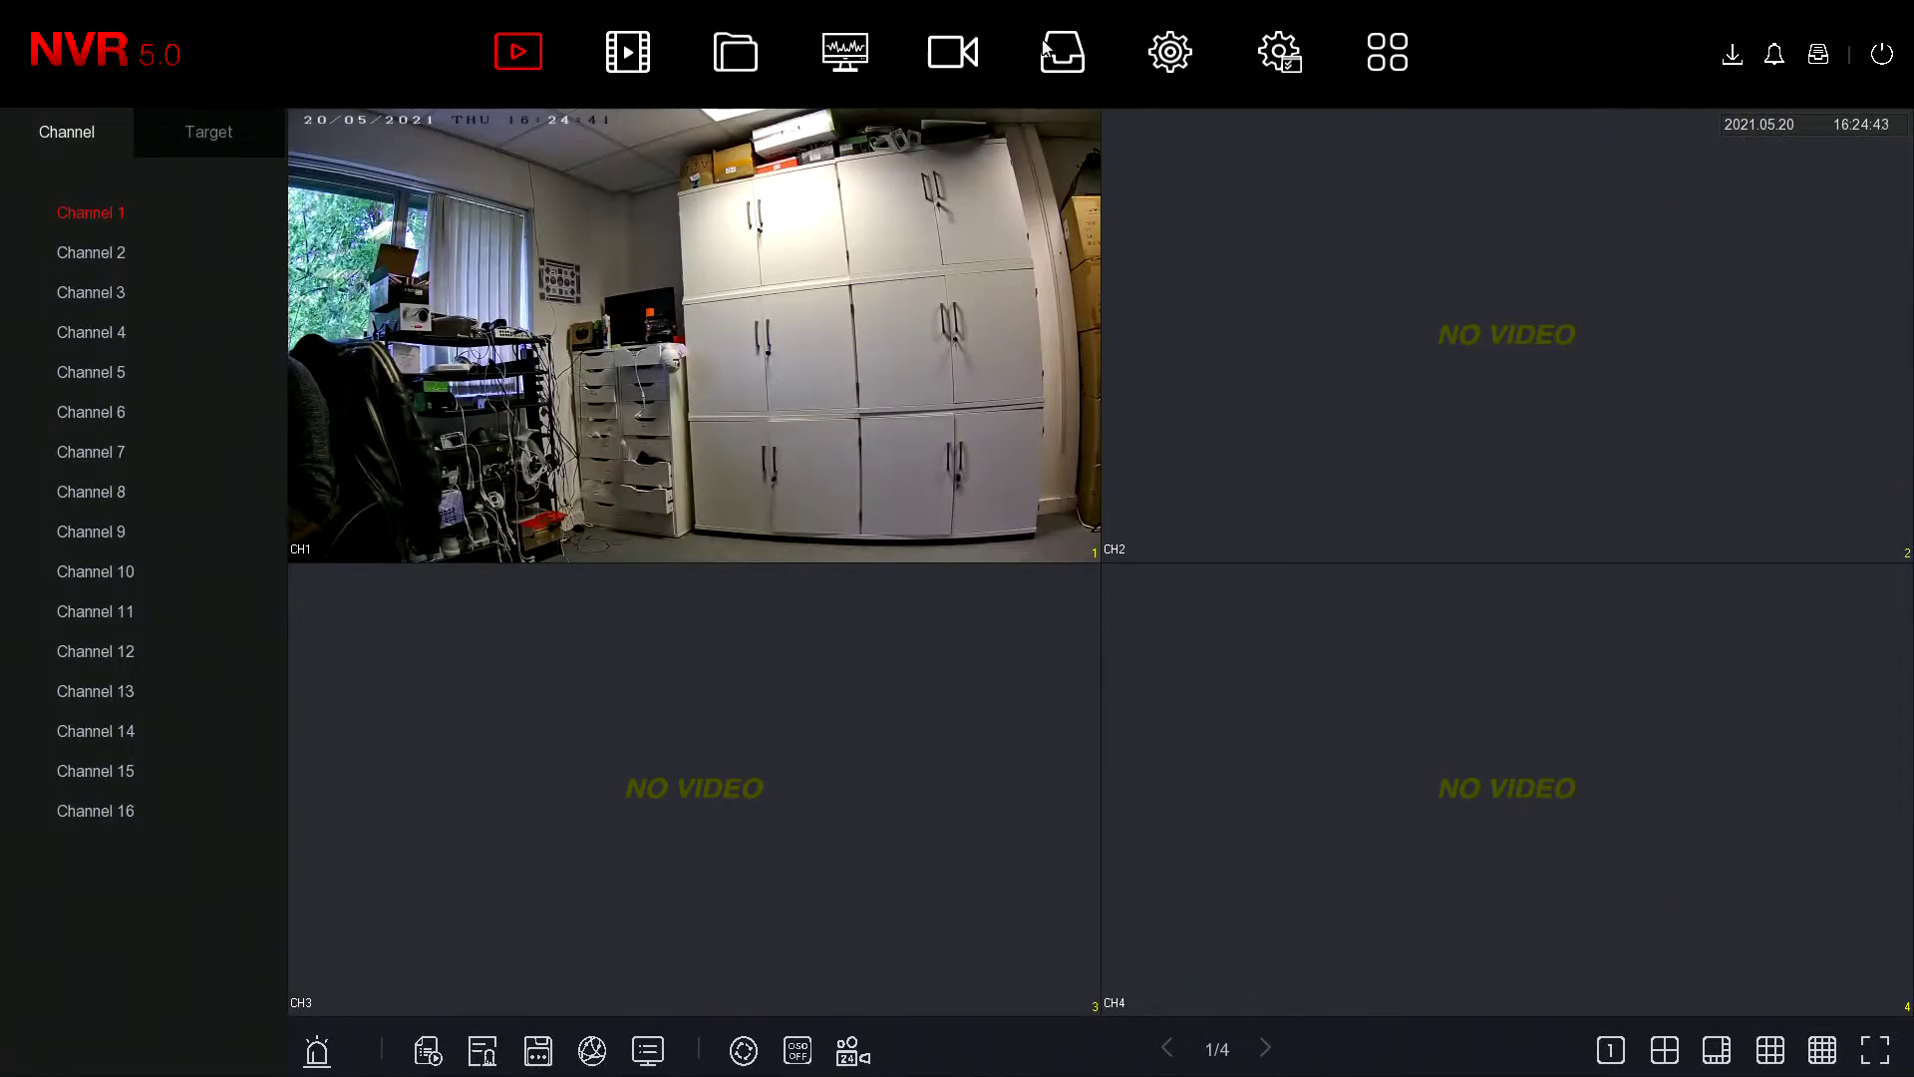
# - Go to System settings, then Normal Event's Motion Detection page for channel 1
pyautogui.click(1171, 60)
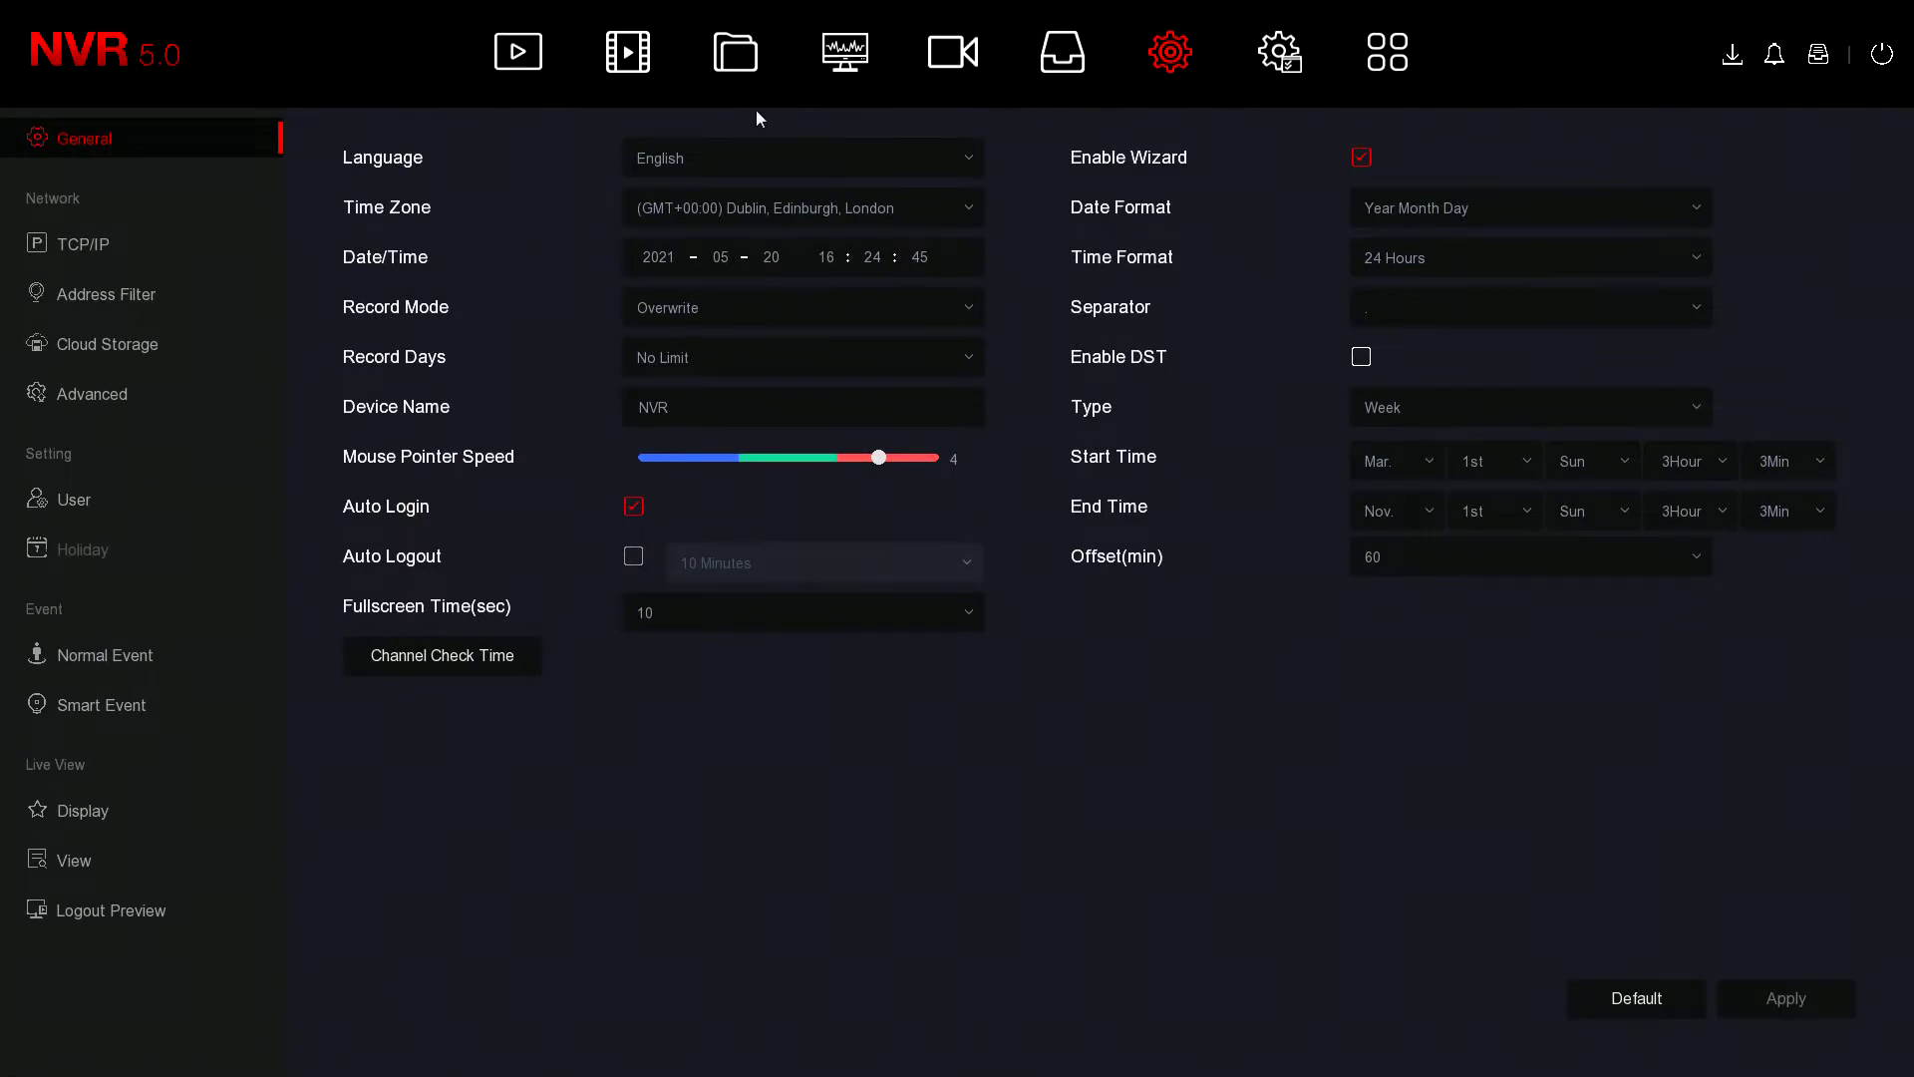
pyautogui.click(166, 654)
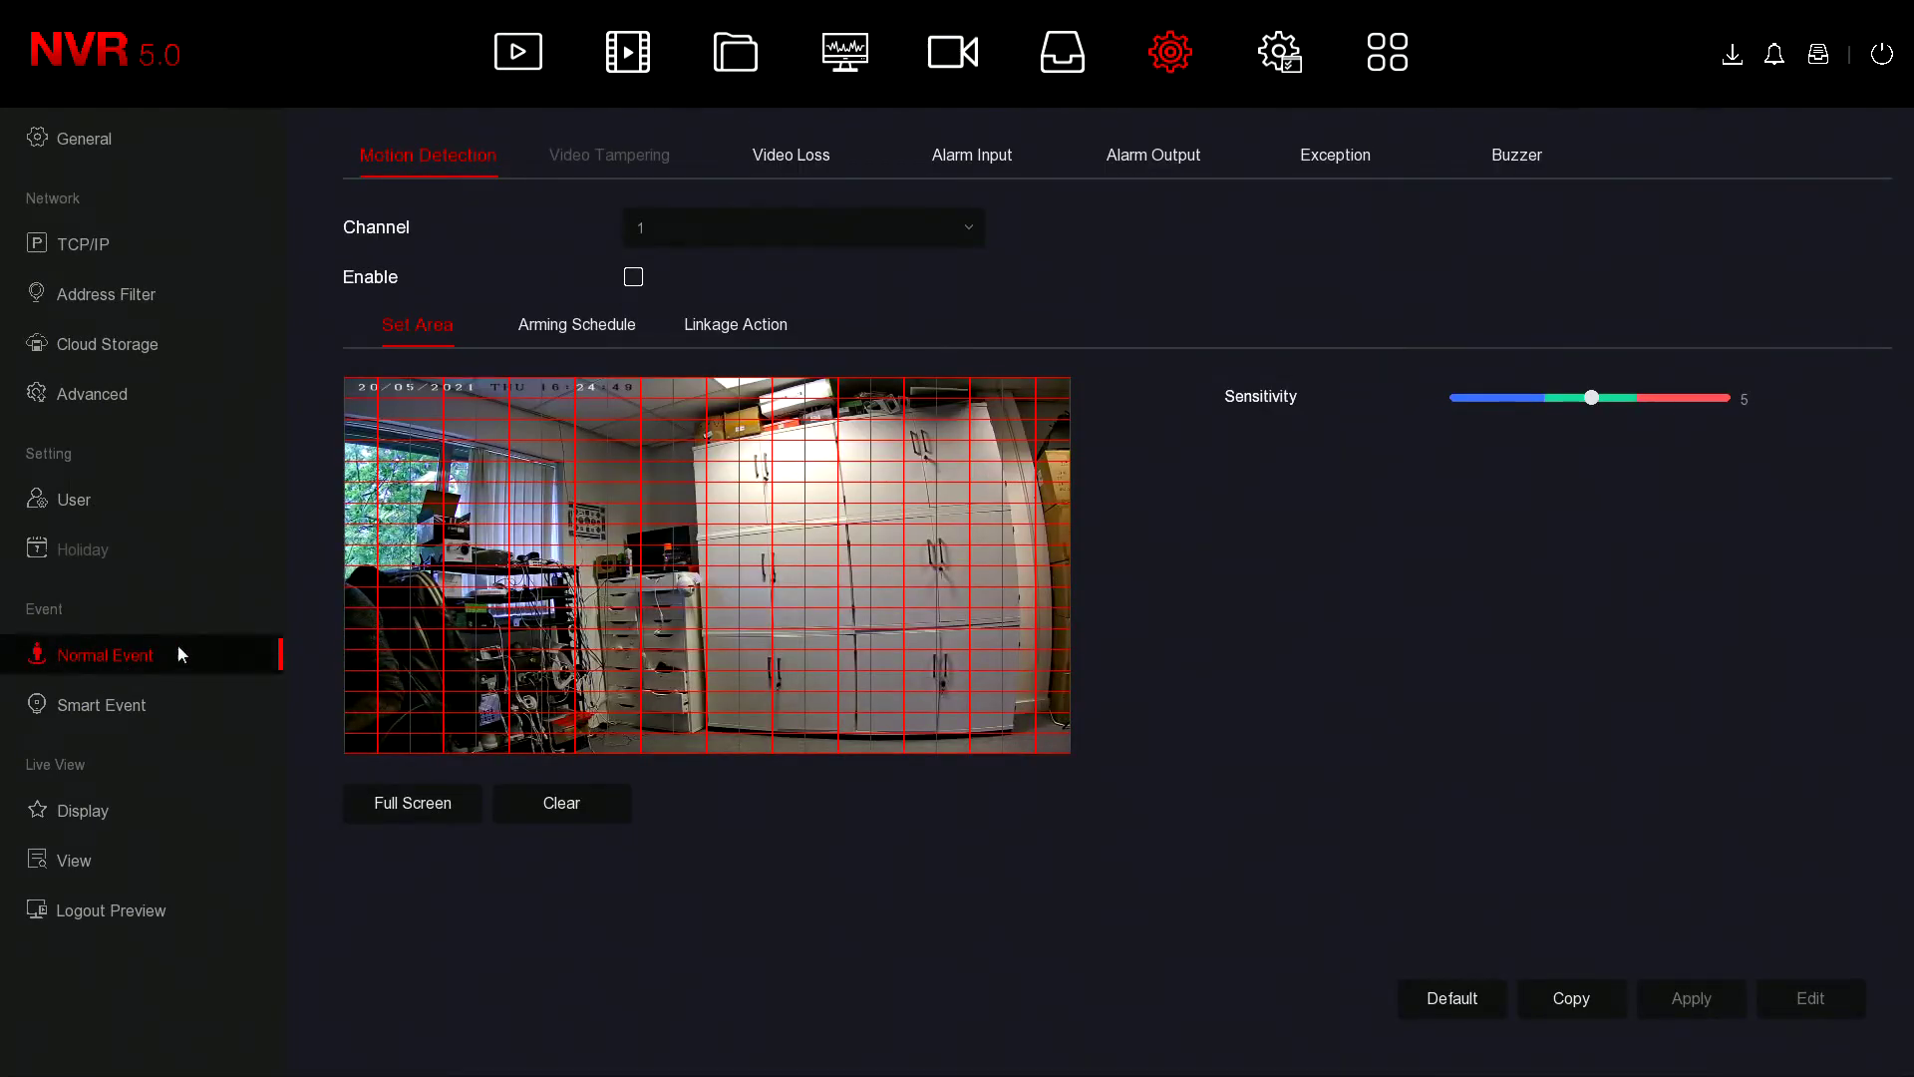
pyautogui.click(97, 709)
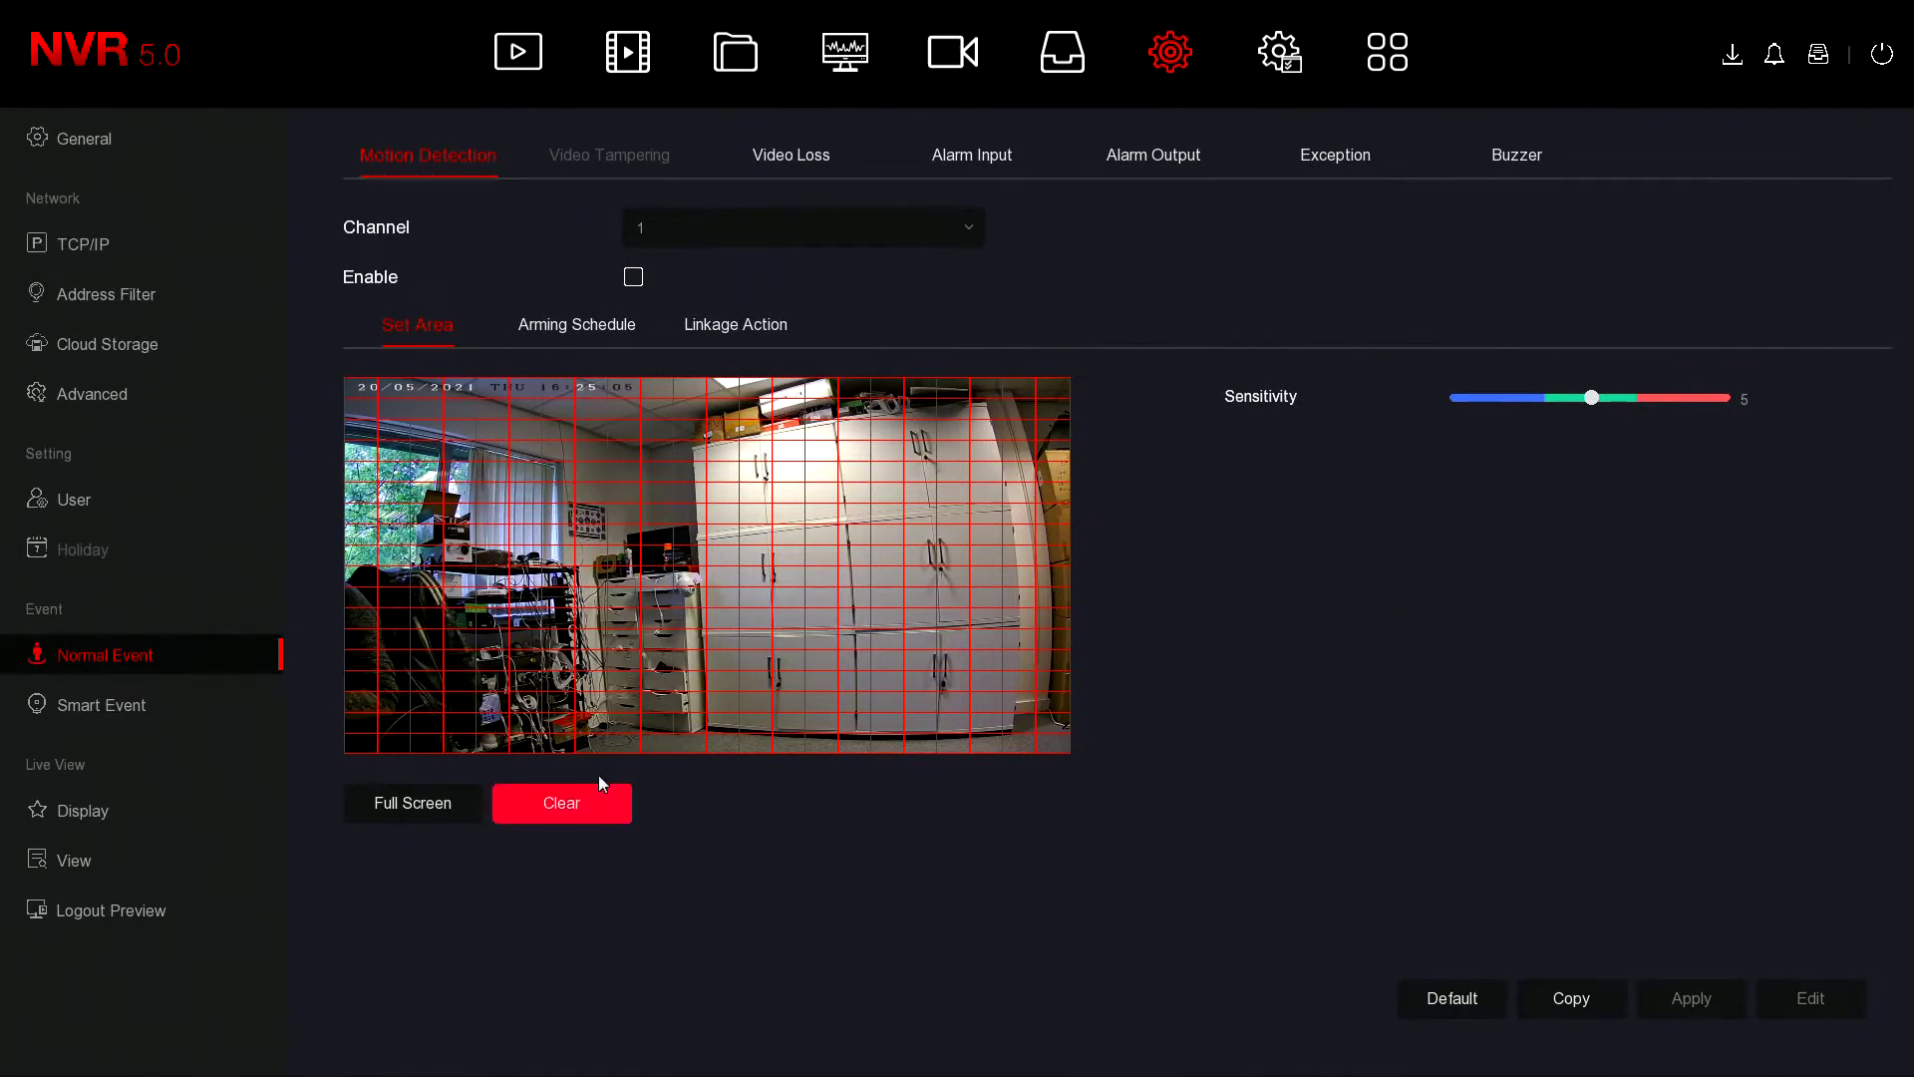
# - Clear the detection area and draw custom motion zones over the cabinets
pyautogui.click(556, 819)
pyautogui.moveTo(617, 427); pyautogui.dragTo(833, 686)
pyautogui.moveTo(916, 436); pyautogui.dragTo(952, 643)
pyautogui.moveTo(1032, 467); pyautogui.dragTo(982, 581)
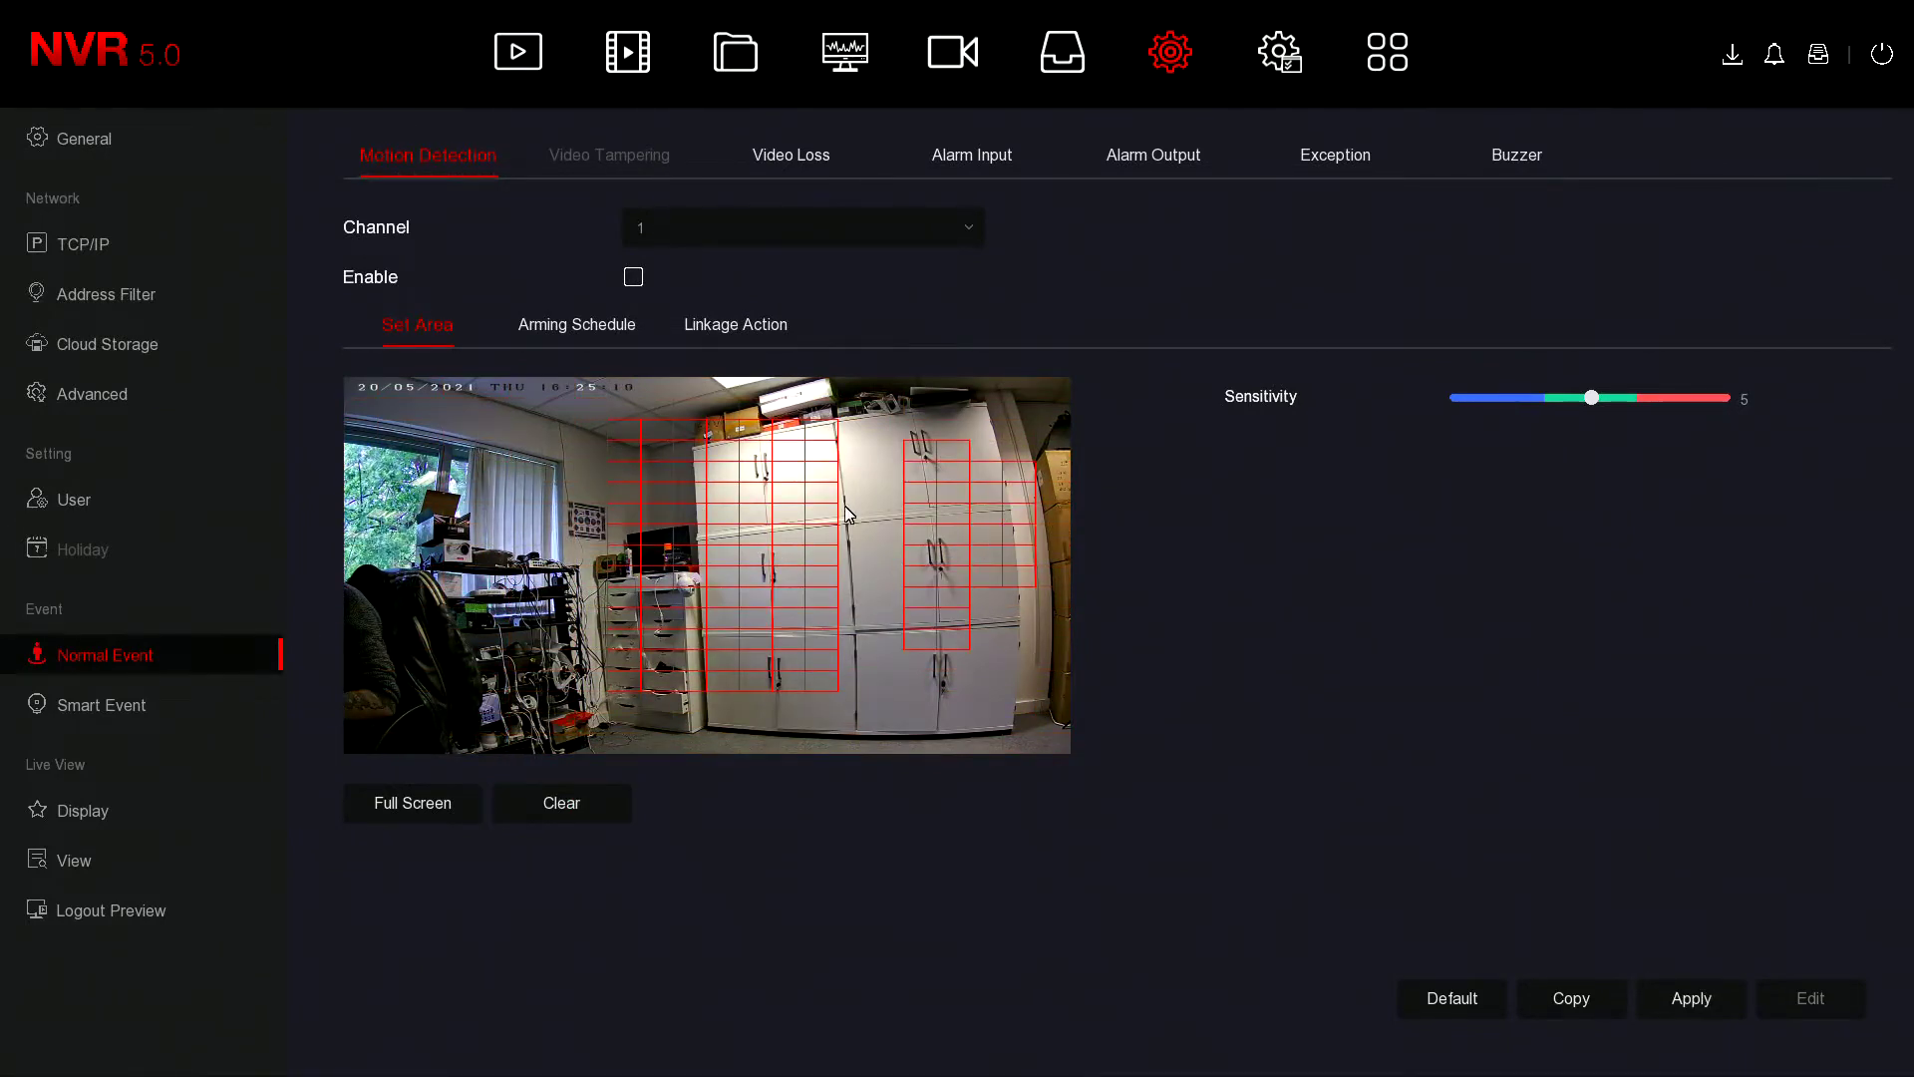
pyautogui.click(853, 492)
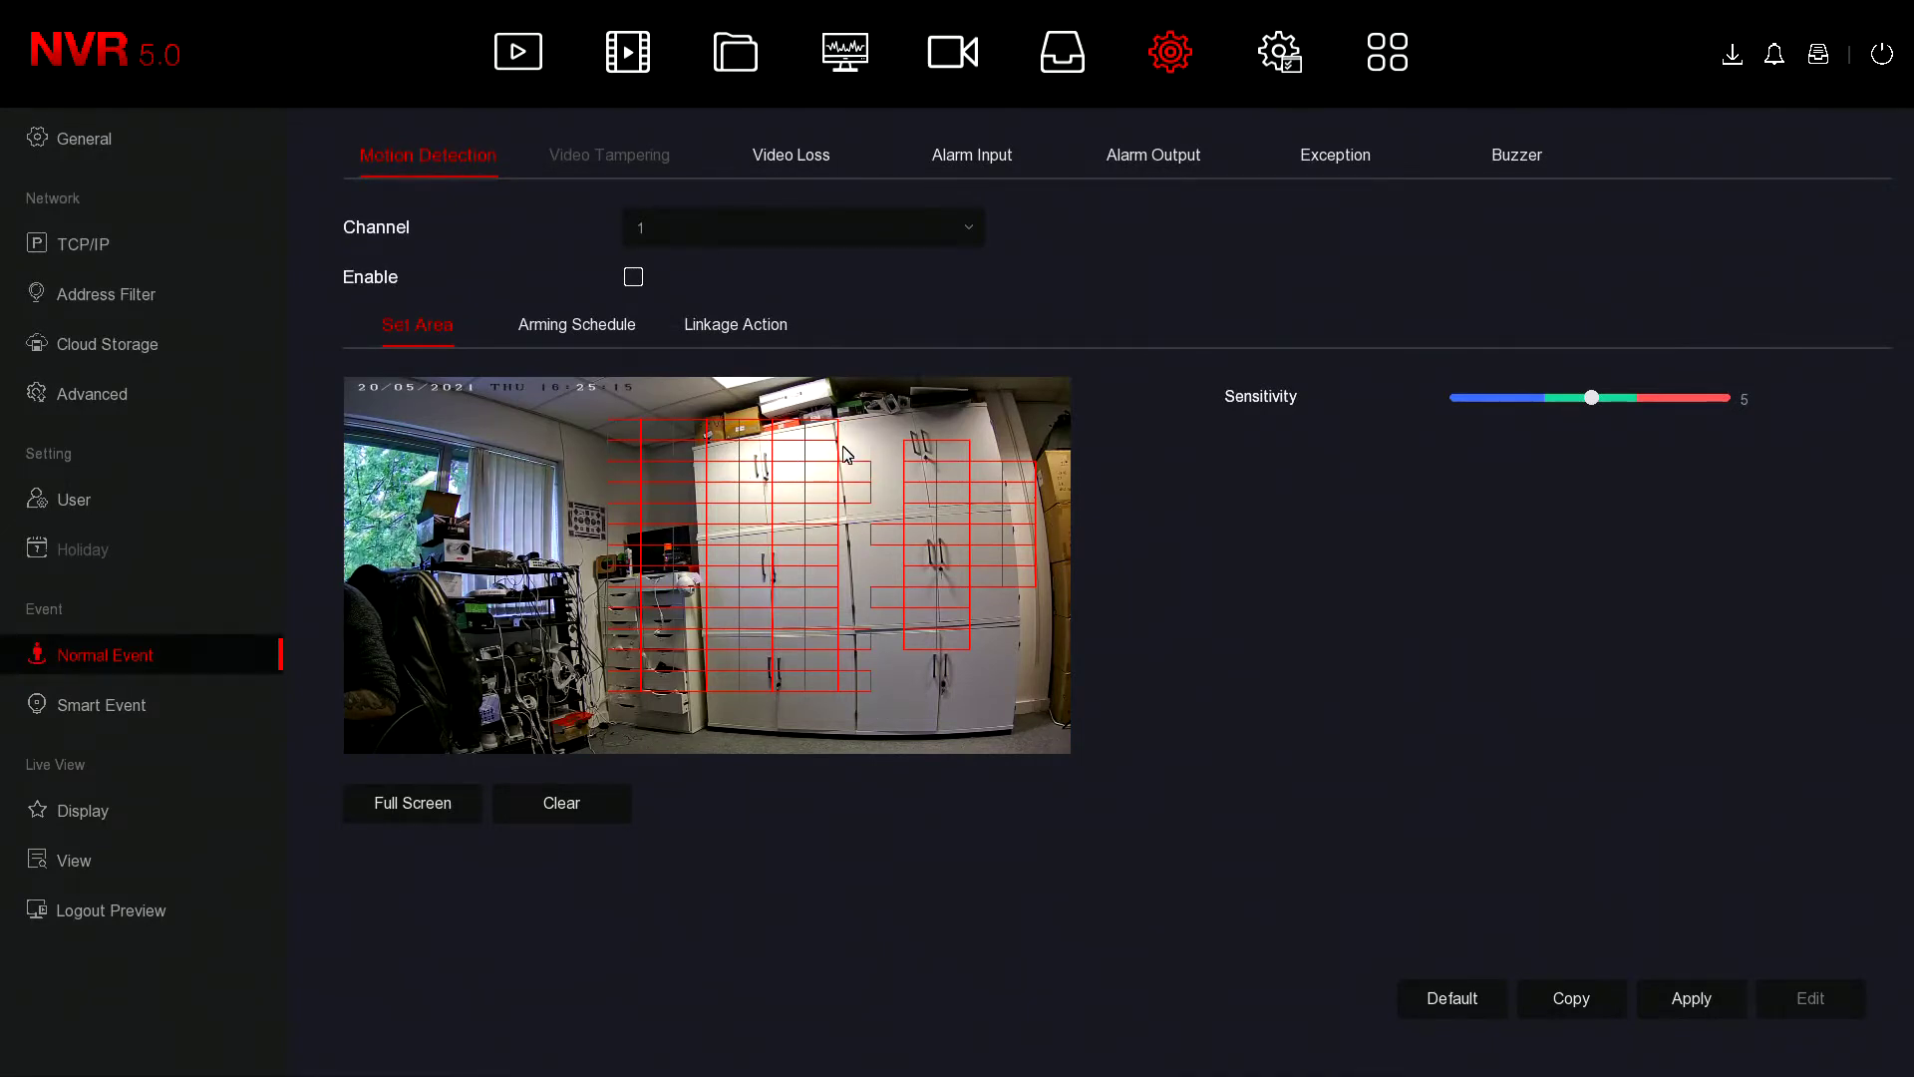
# - Erase the zones, clear all, and set the detection area to Full Screen
pyautogui.moveTo(847, 455)
pyautogui.mouseDown()
pyautogui.moveTo(743, 498)
pyautogui.moveTo(653, 585)
pyautogui.moveTo(608, 653)
pyautogui.moveTo(628, 706)
pyautogui.mouseUp()
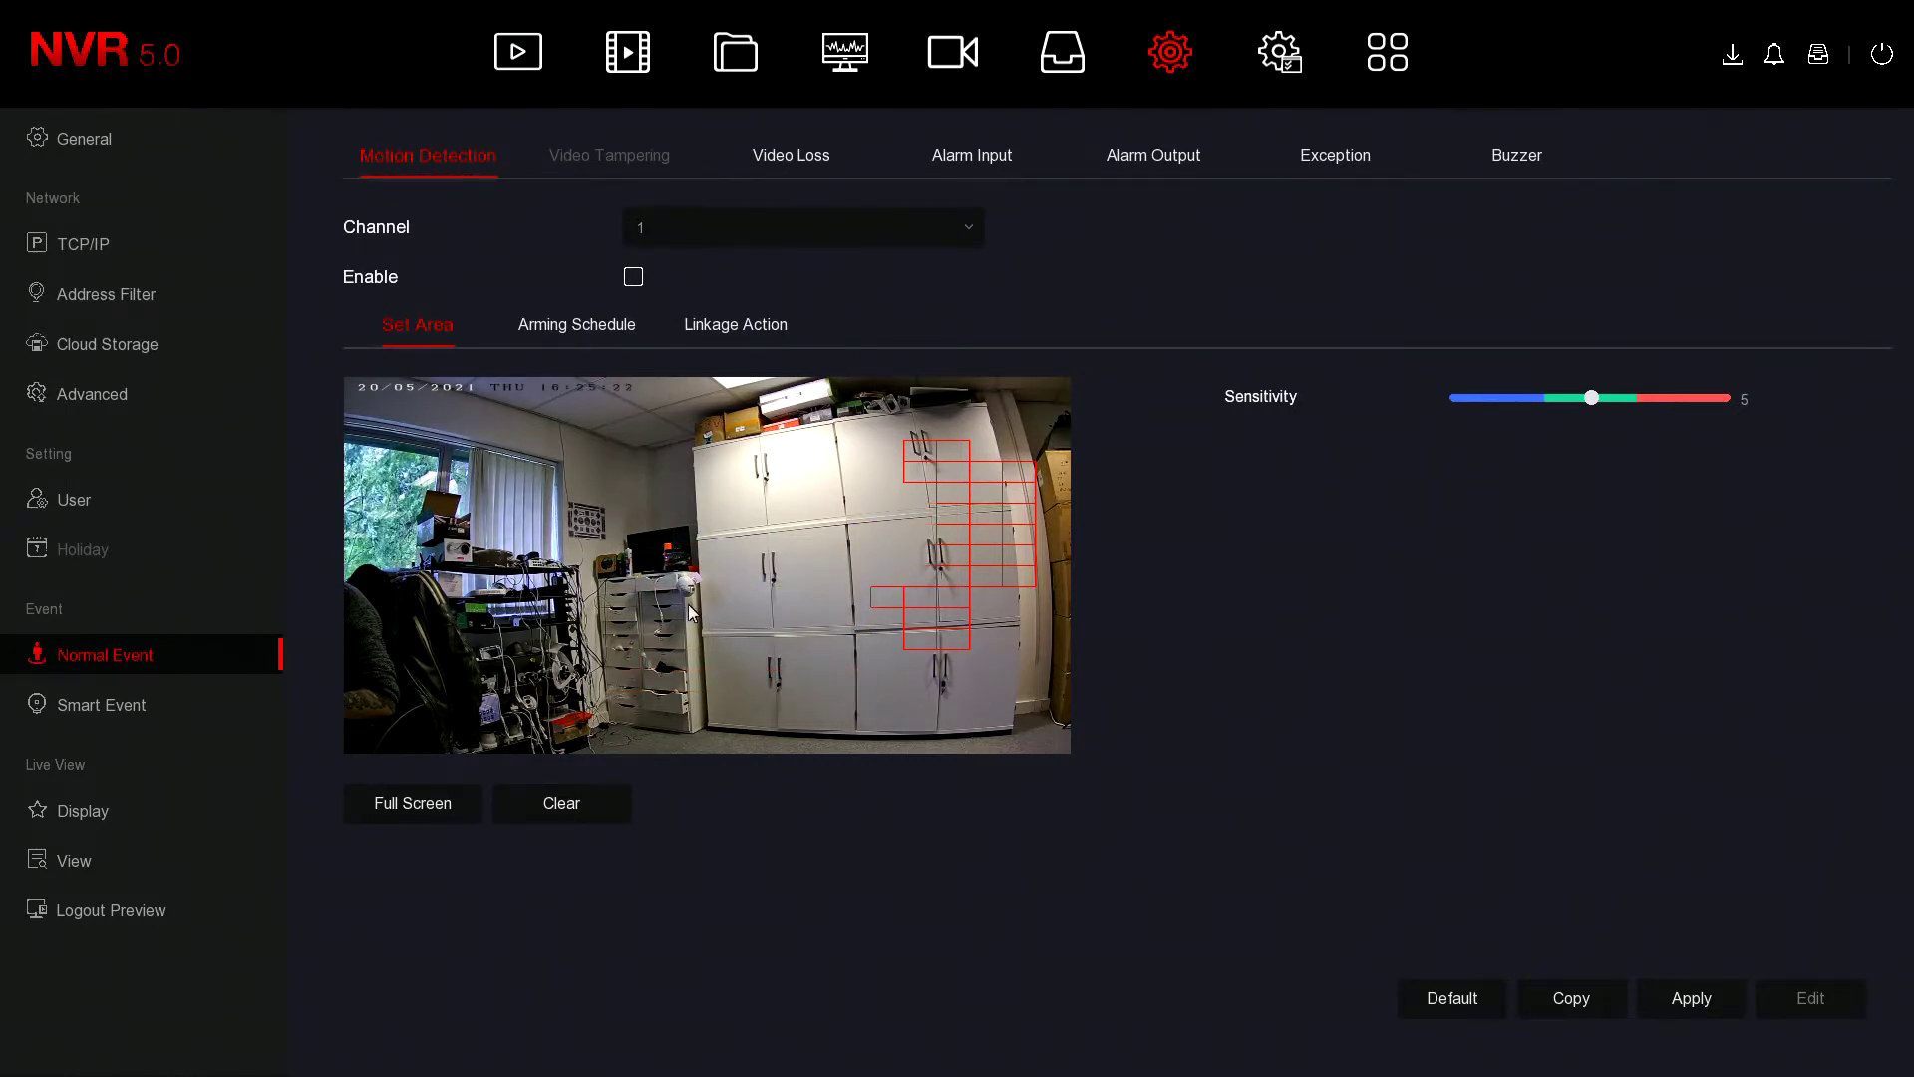
pyautogui.click(537, 806)
pyautogui.click(459, 804)
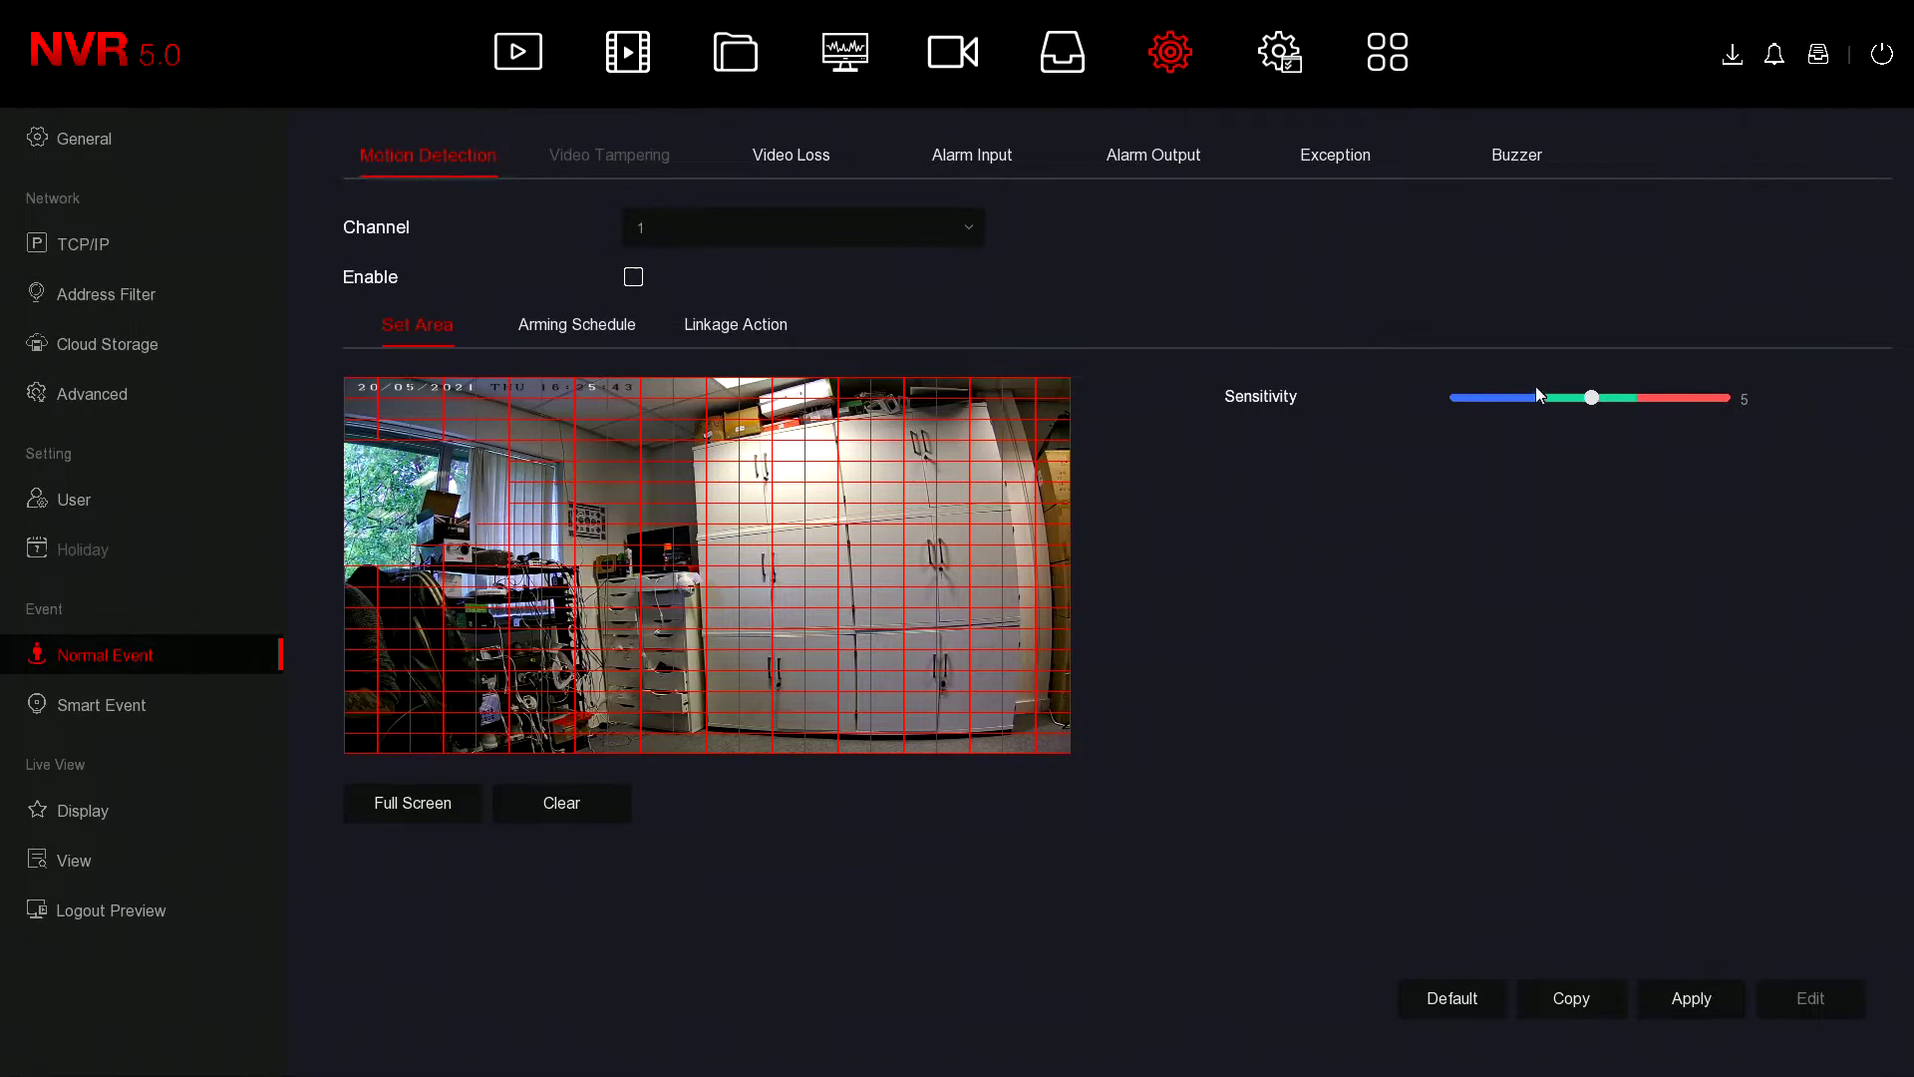
# - Set channel 1's motion sensitivity slider to 3 and apply it
pyautogui.moveTo(1578, 399); pyautogui.dragTo(1494, 399)
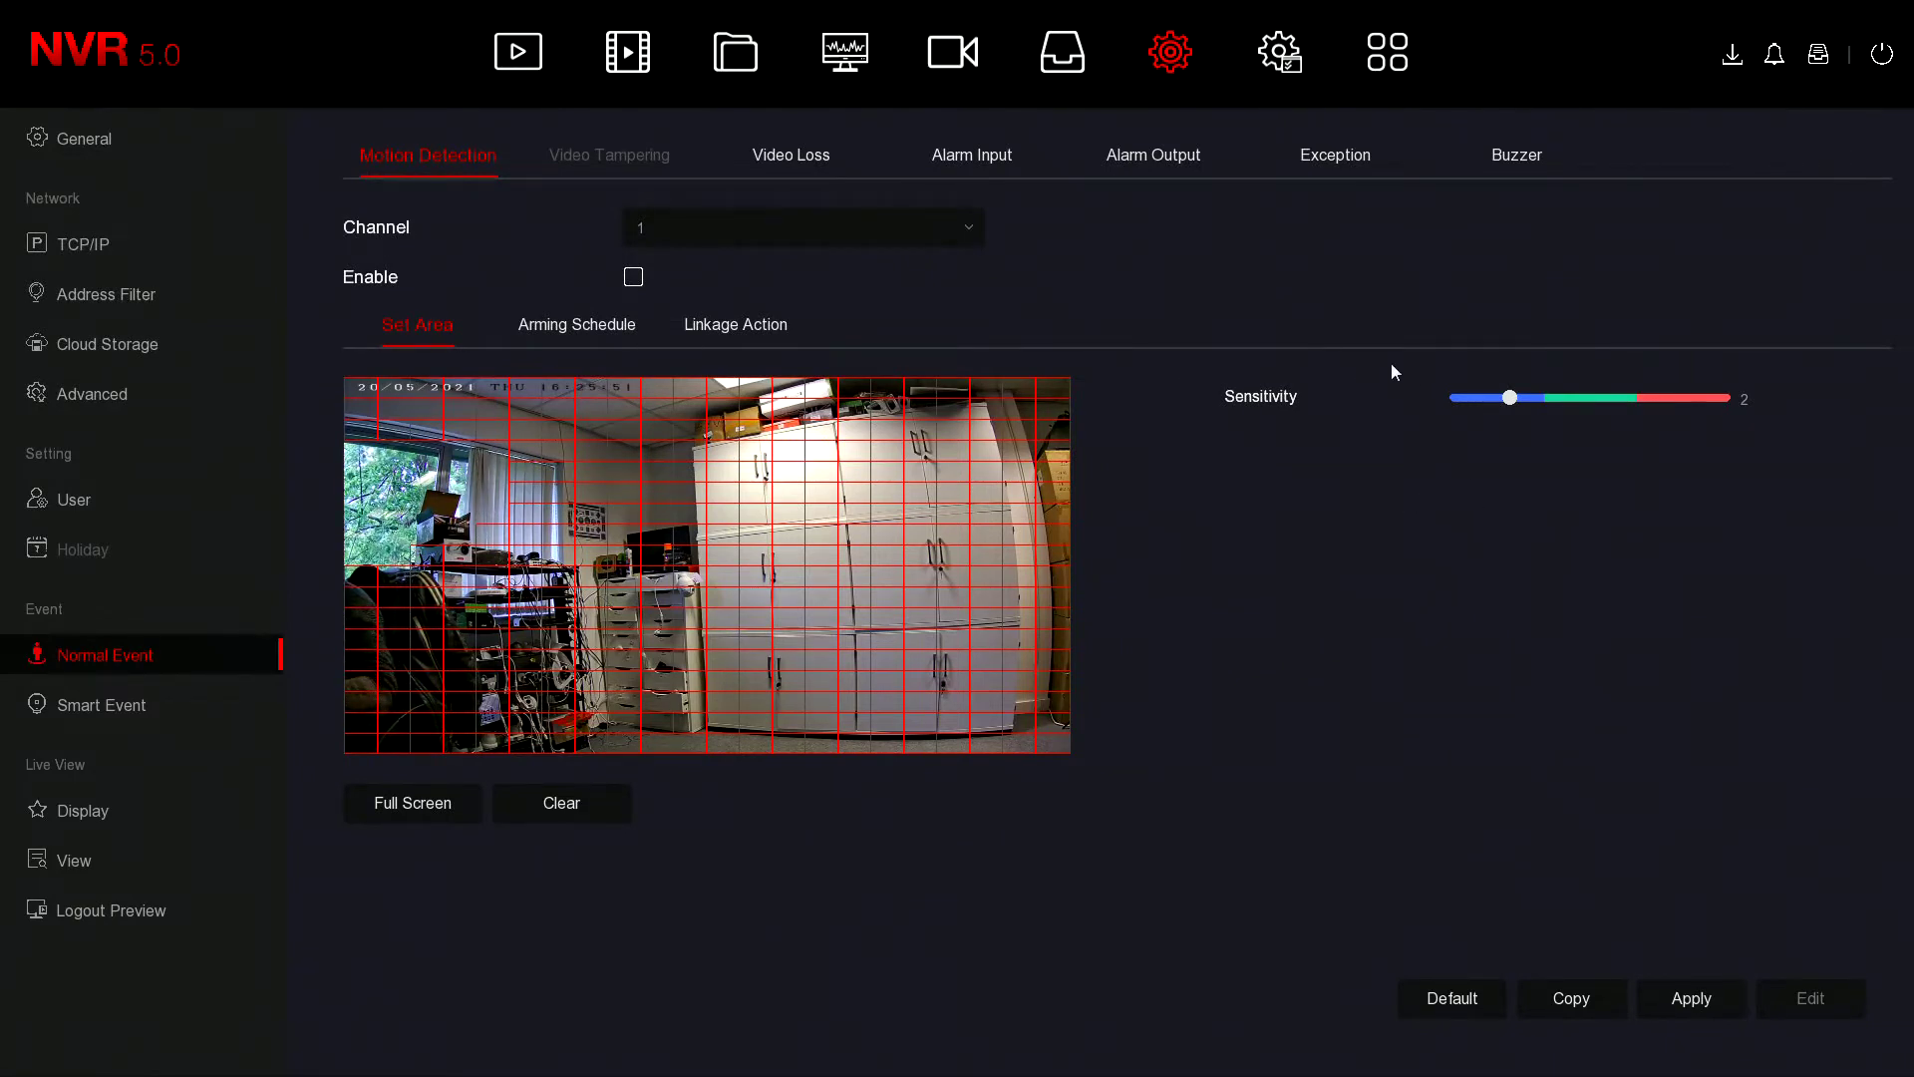
pyautogui.moveTo(1515, 397); pyautogui.dragTo(1728, 396)
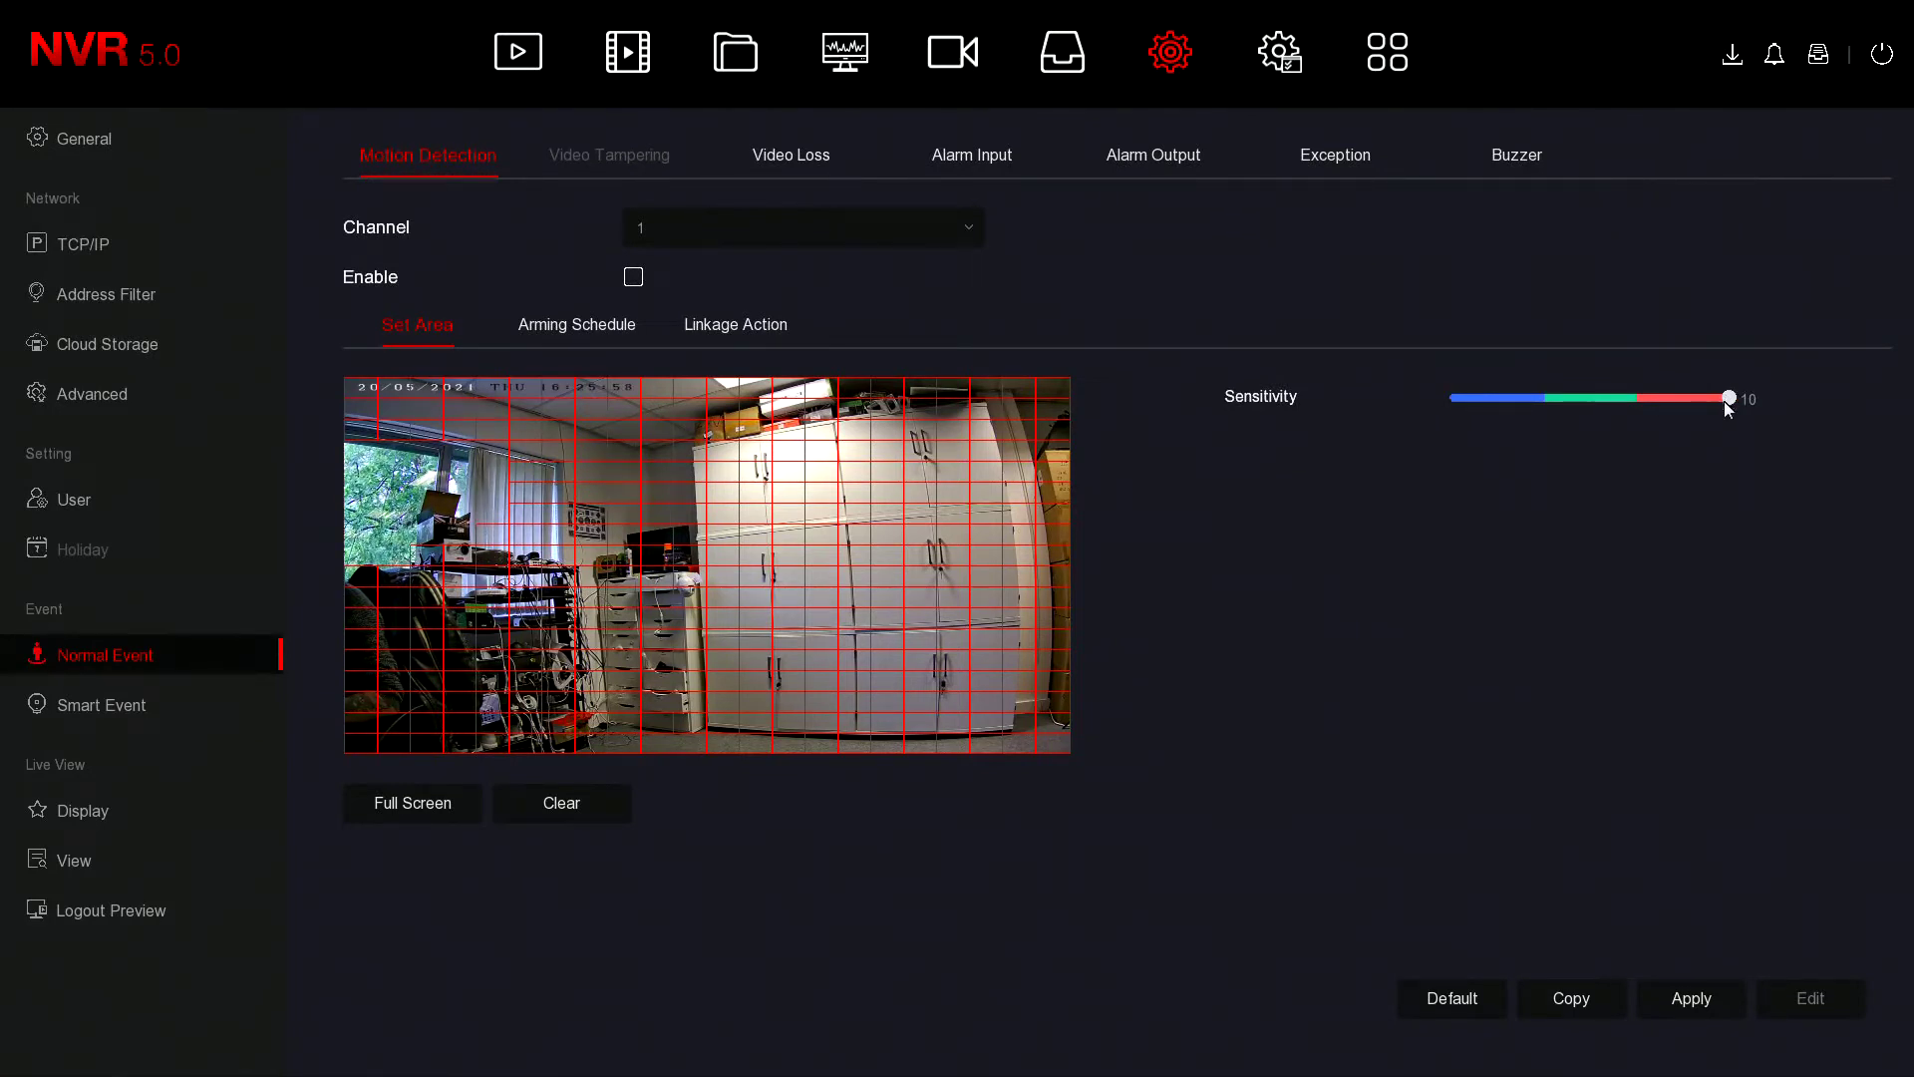
pyautogui.moveTo(1729, 397); pyautogui.dragTo(1523, 399)
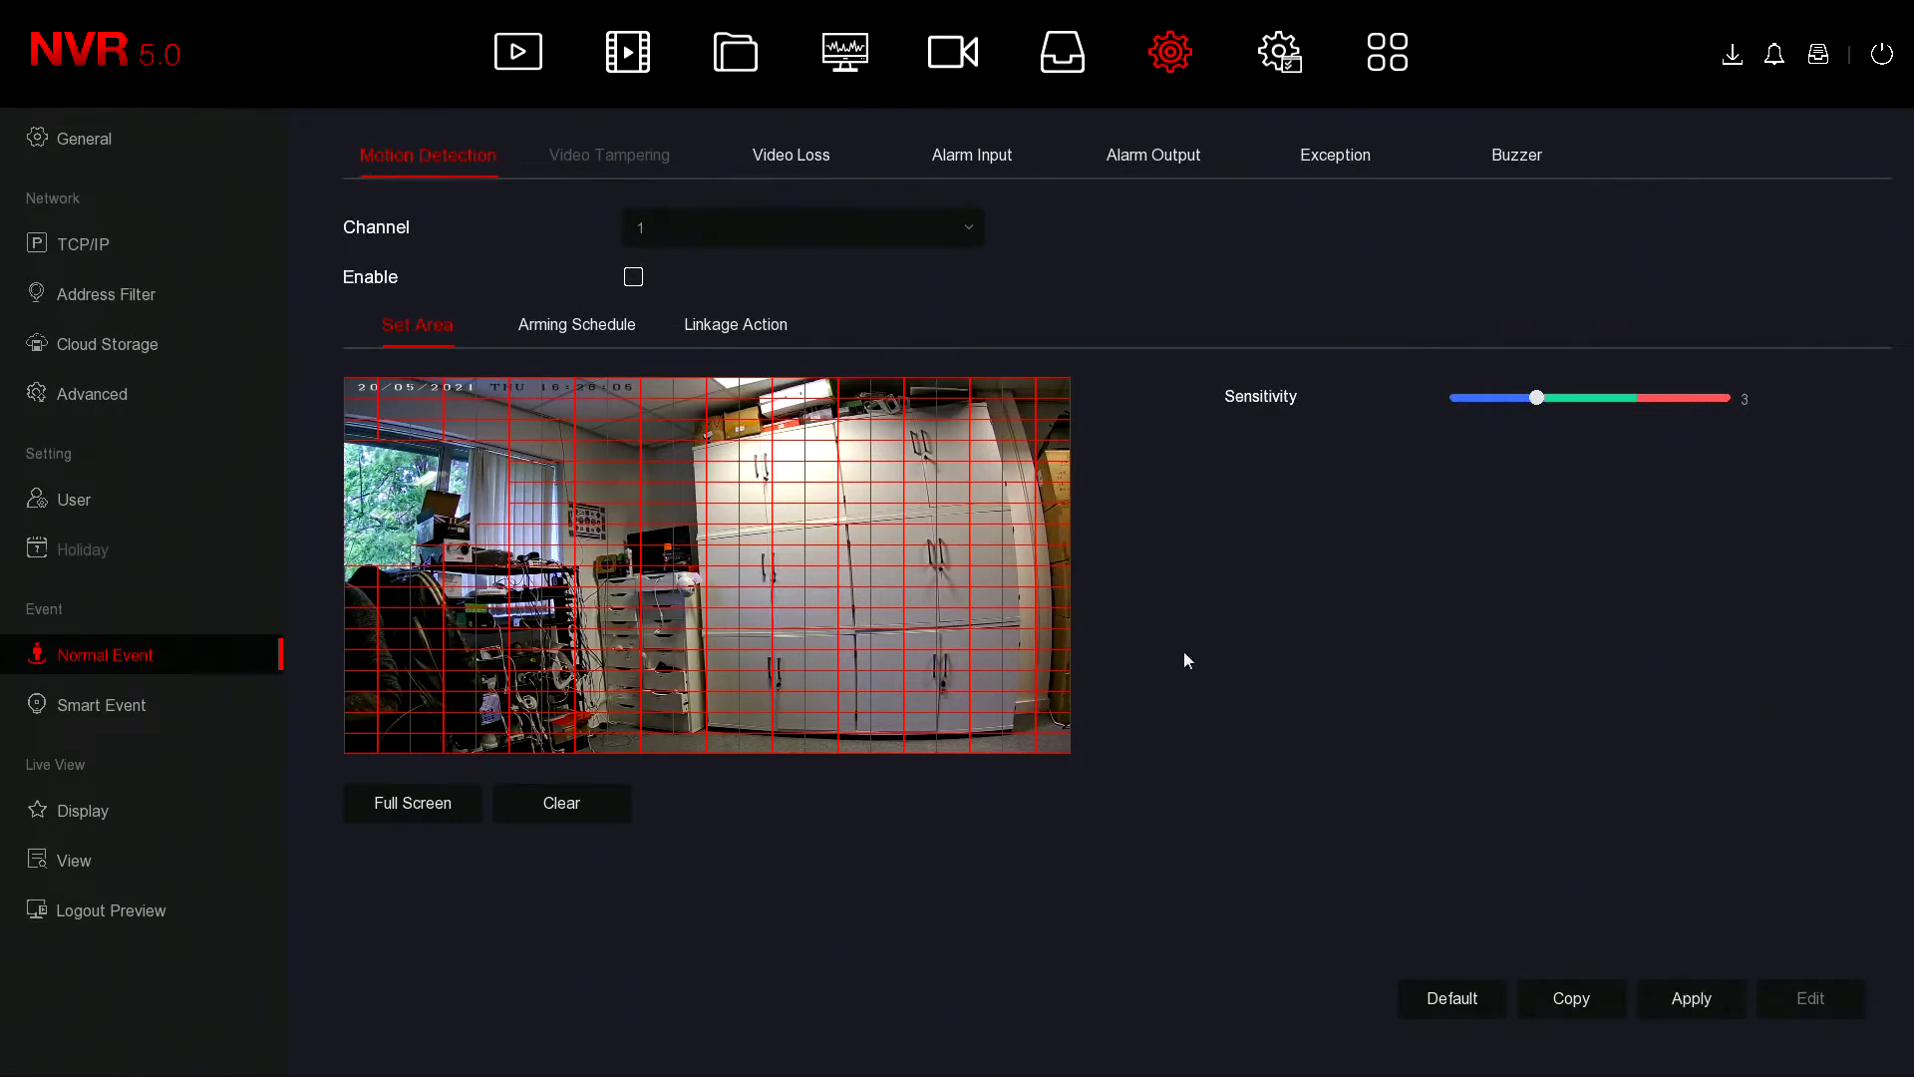
pyautogui.click(1701, 1007)
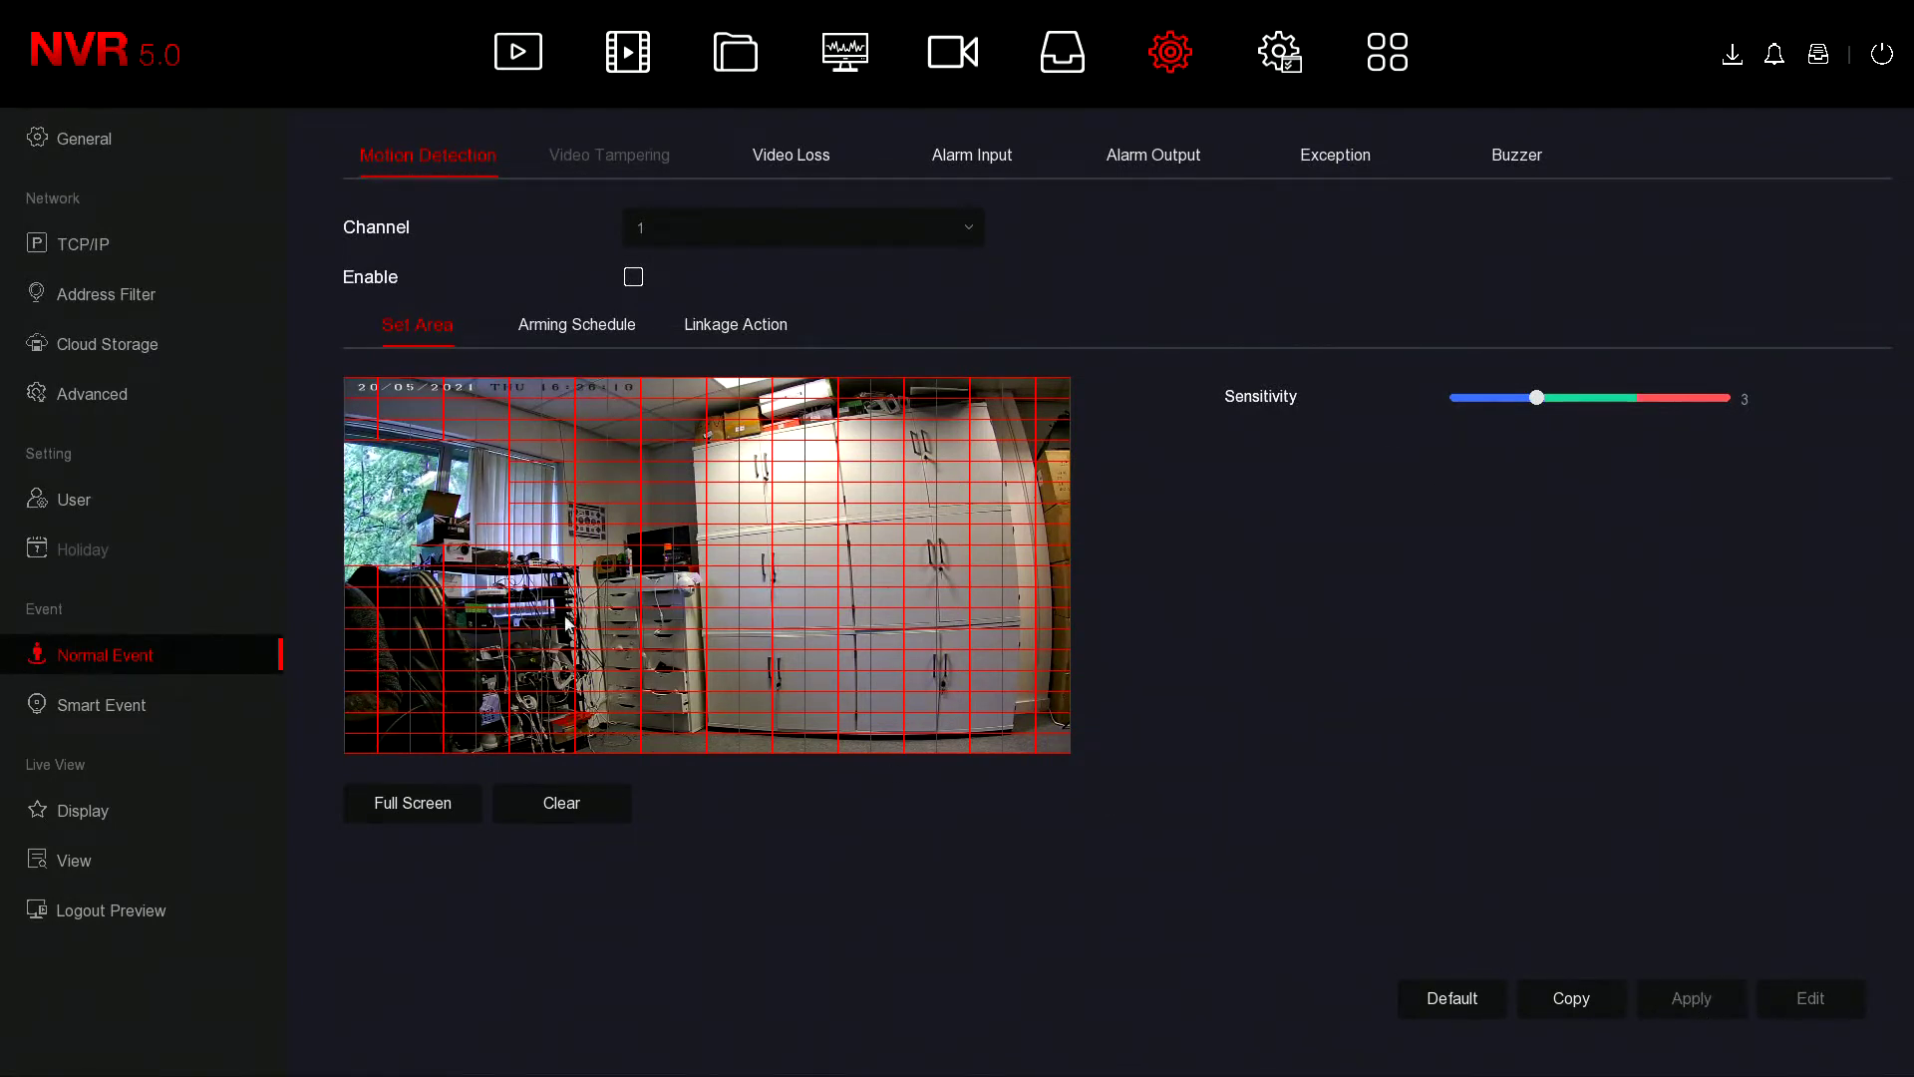
pyautogui.click(589, 330)
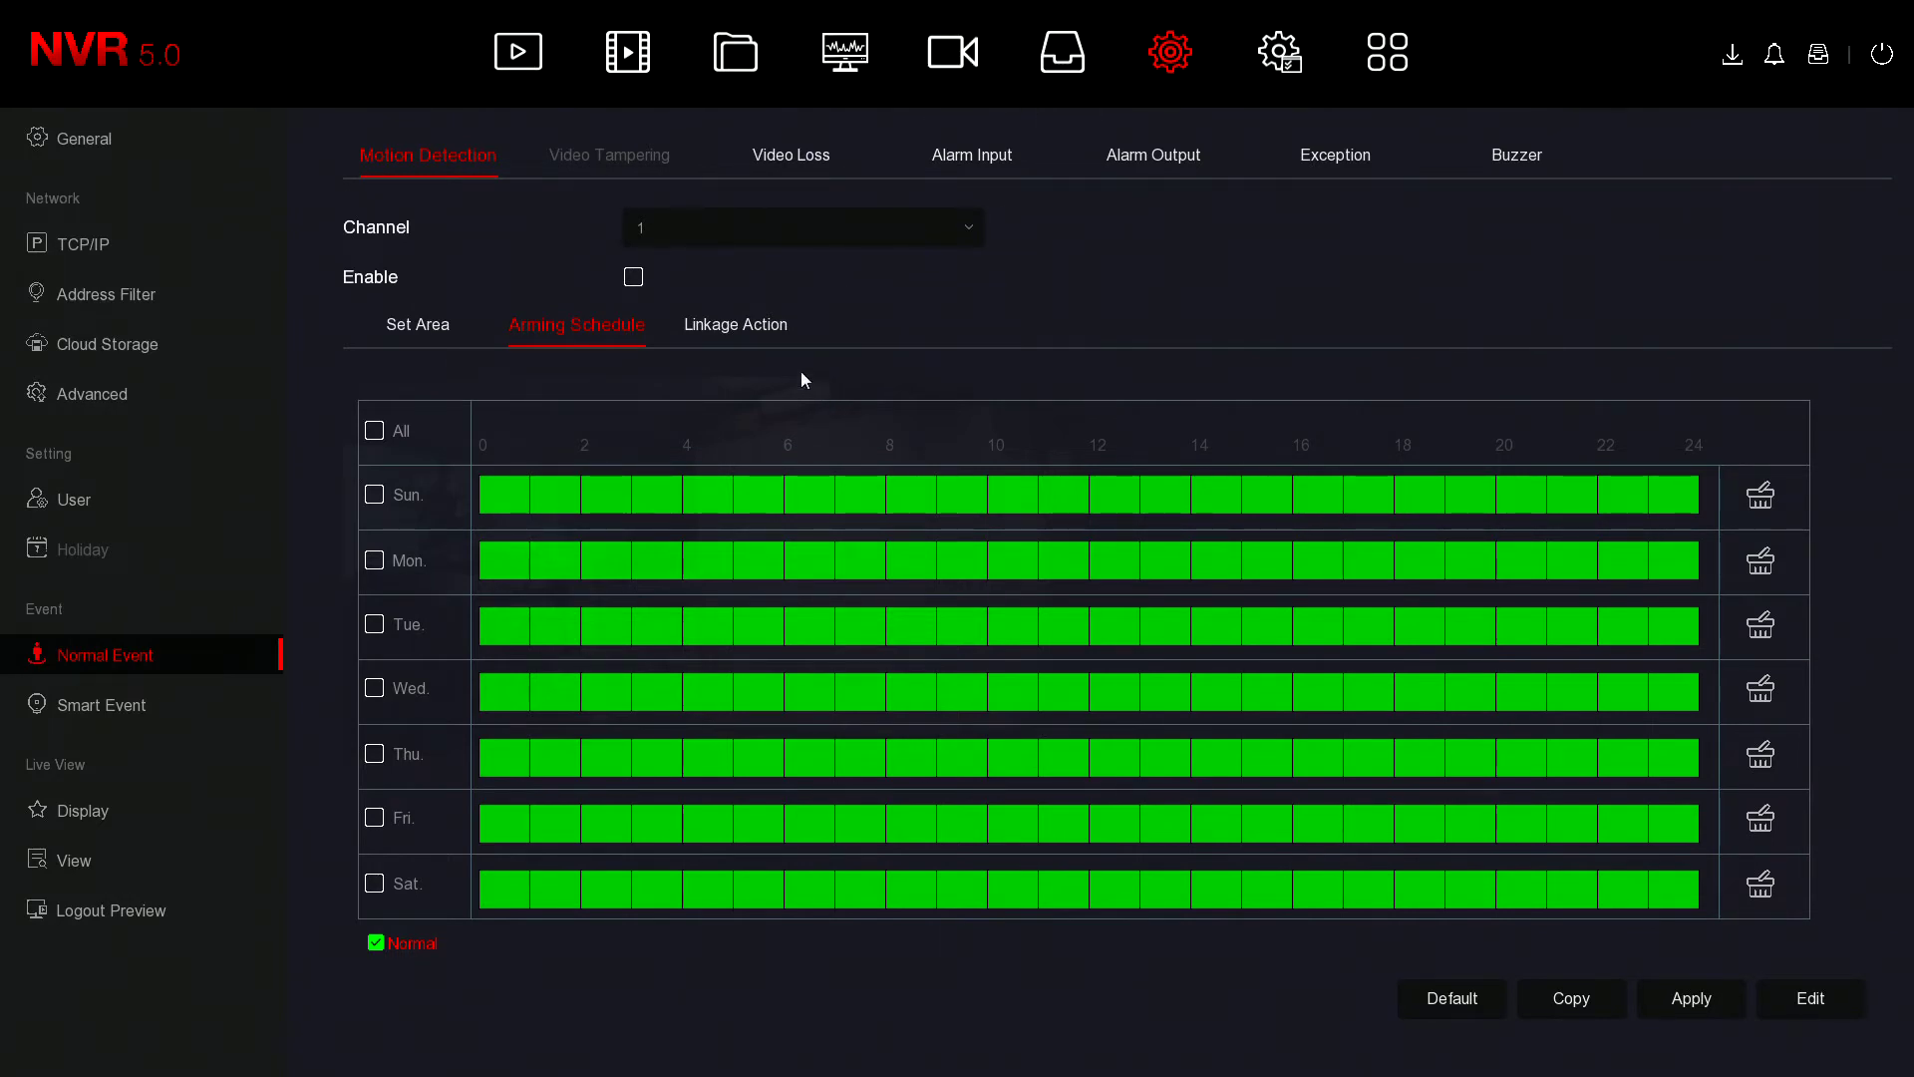
# - Show channel 1's motion Linkage Action options, where Buzzer Alarm is ticked
pyautogui.click(740, 335)
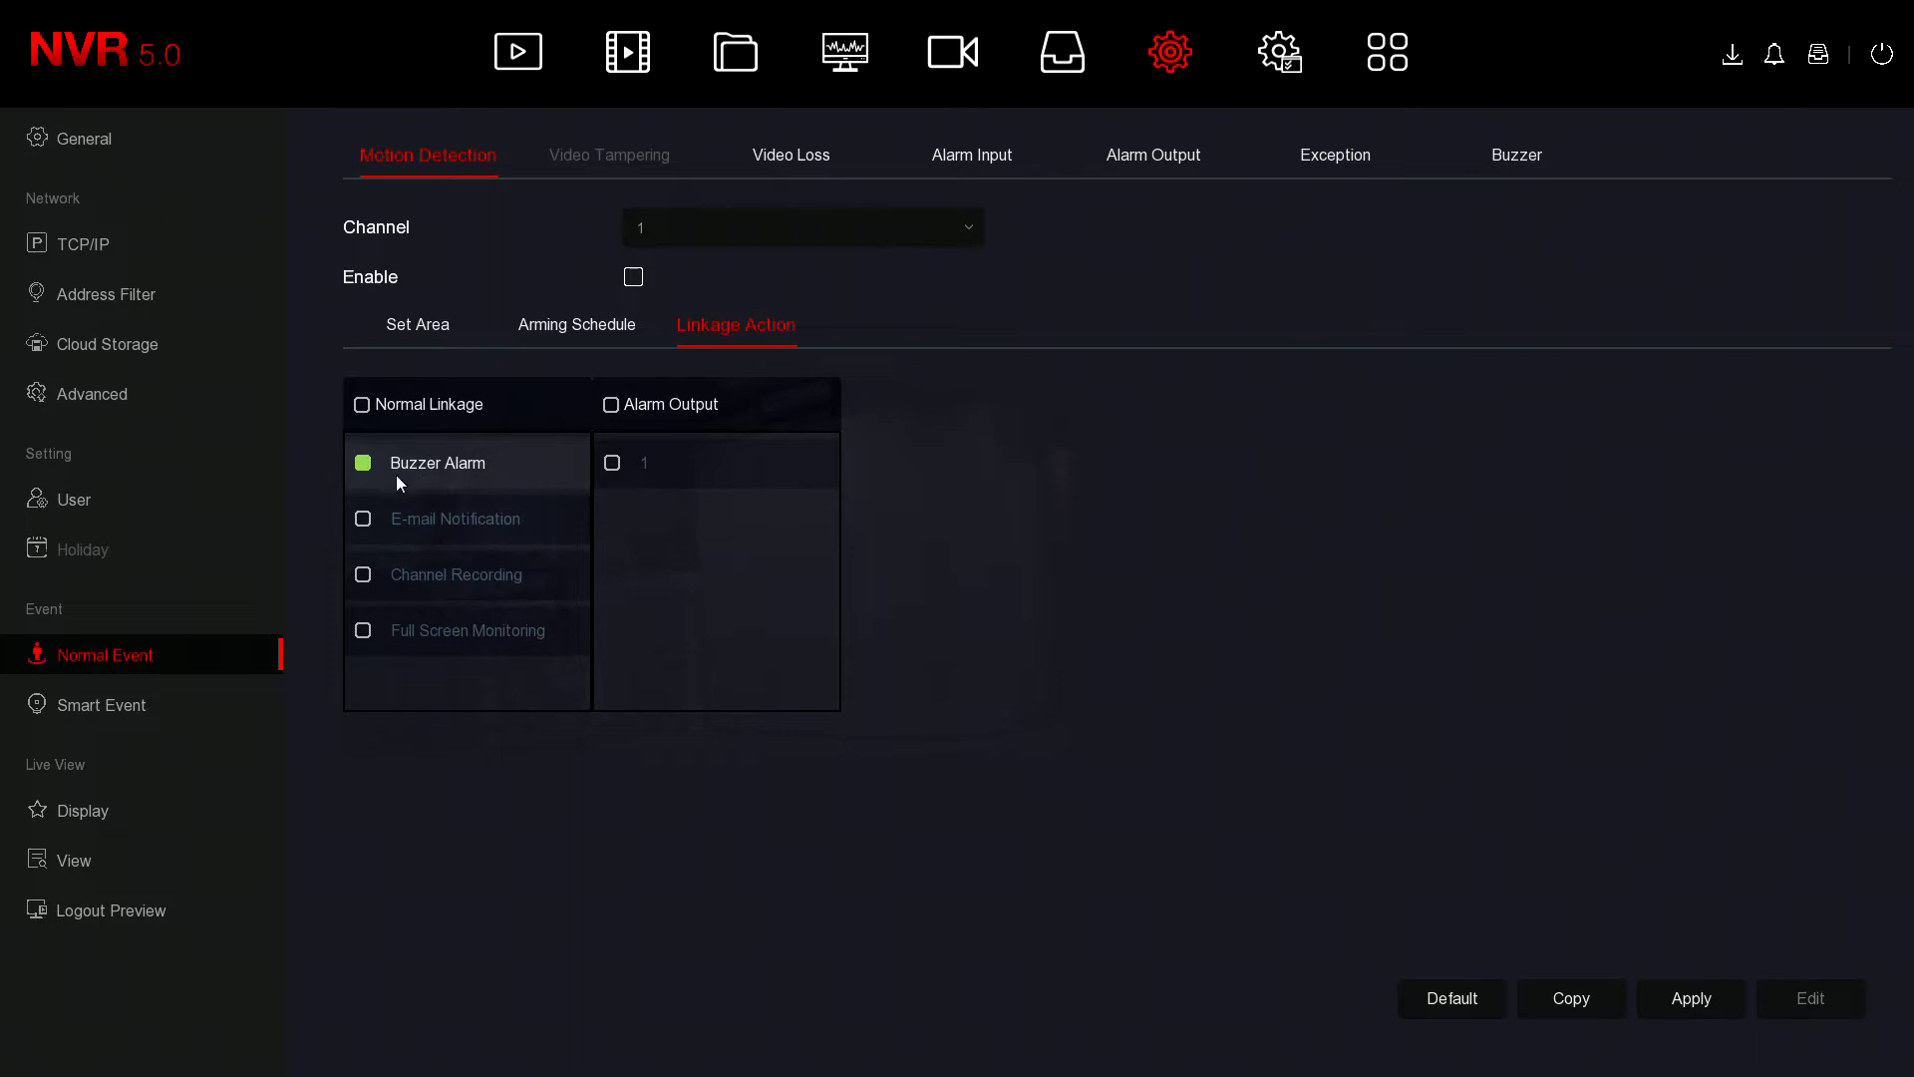
# - Link Channel Recording to motion with E-mail Notification off, apply, then tick Enable on Set Area
pyautogui.click(414, 535)
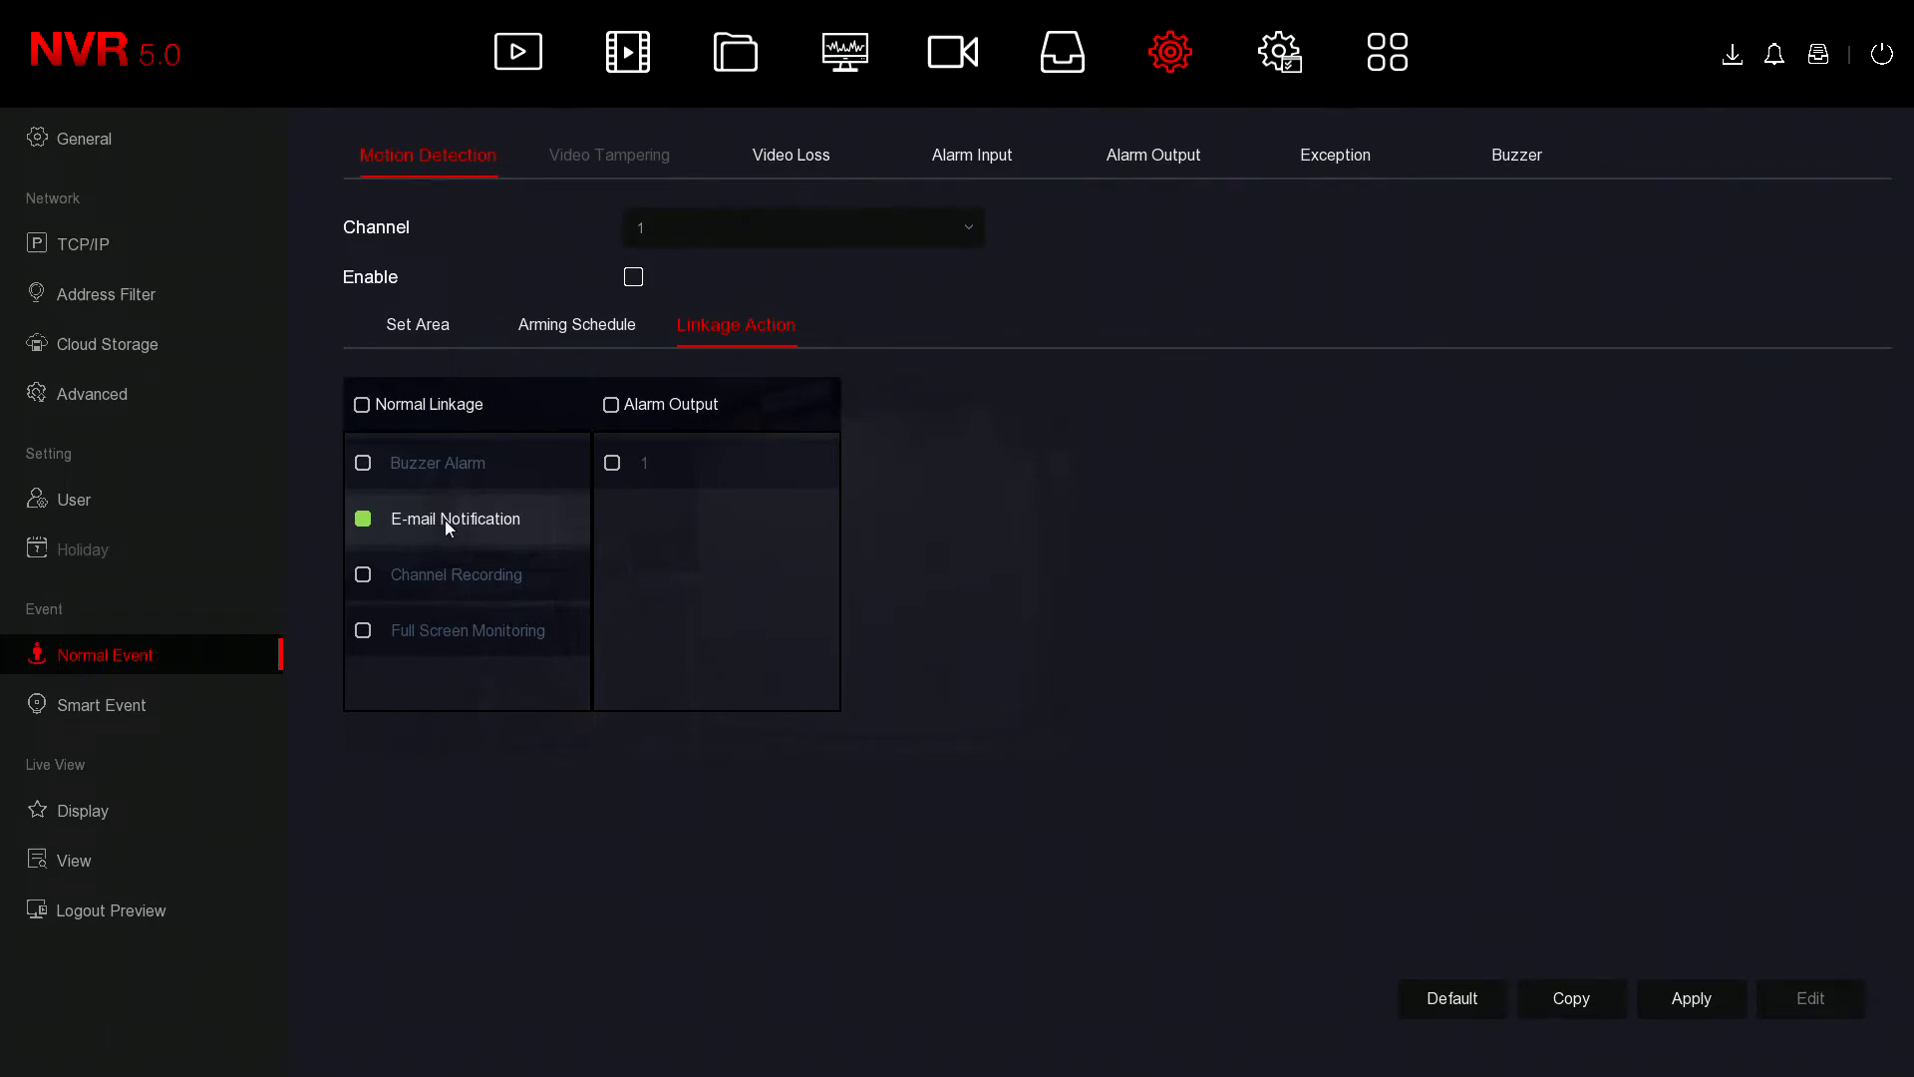
pyautogui.click(446, 520)
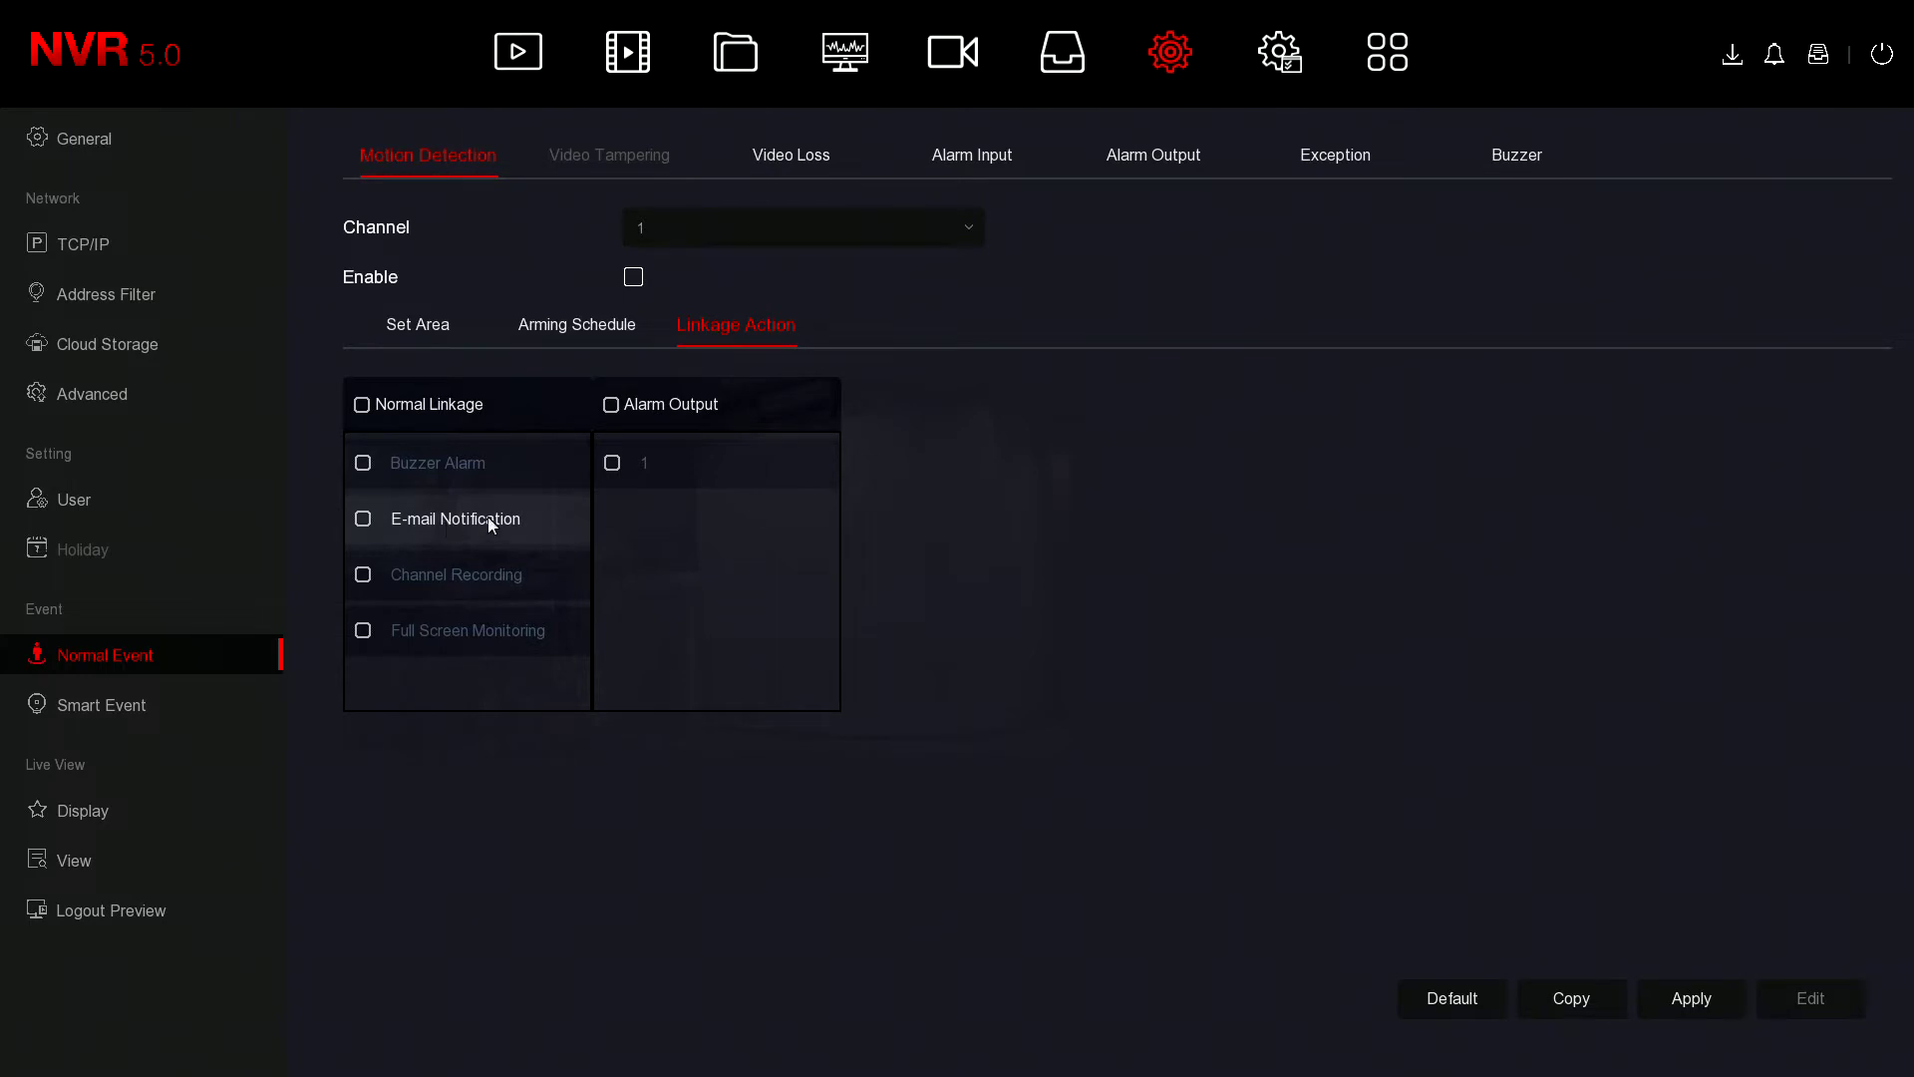
pyautogui.click(440, 576)
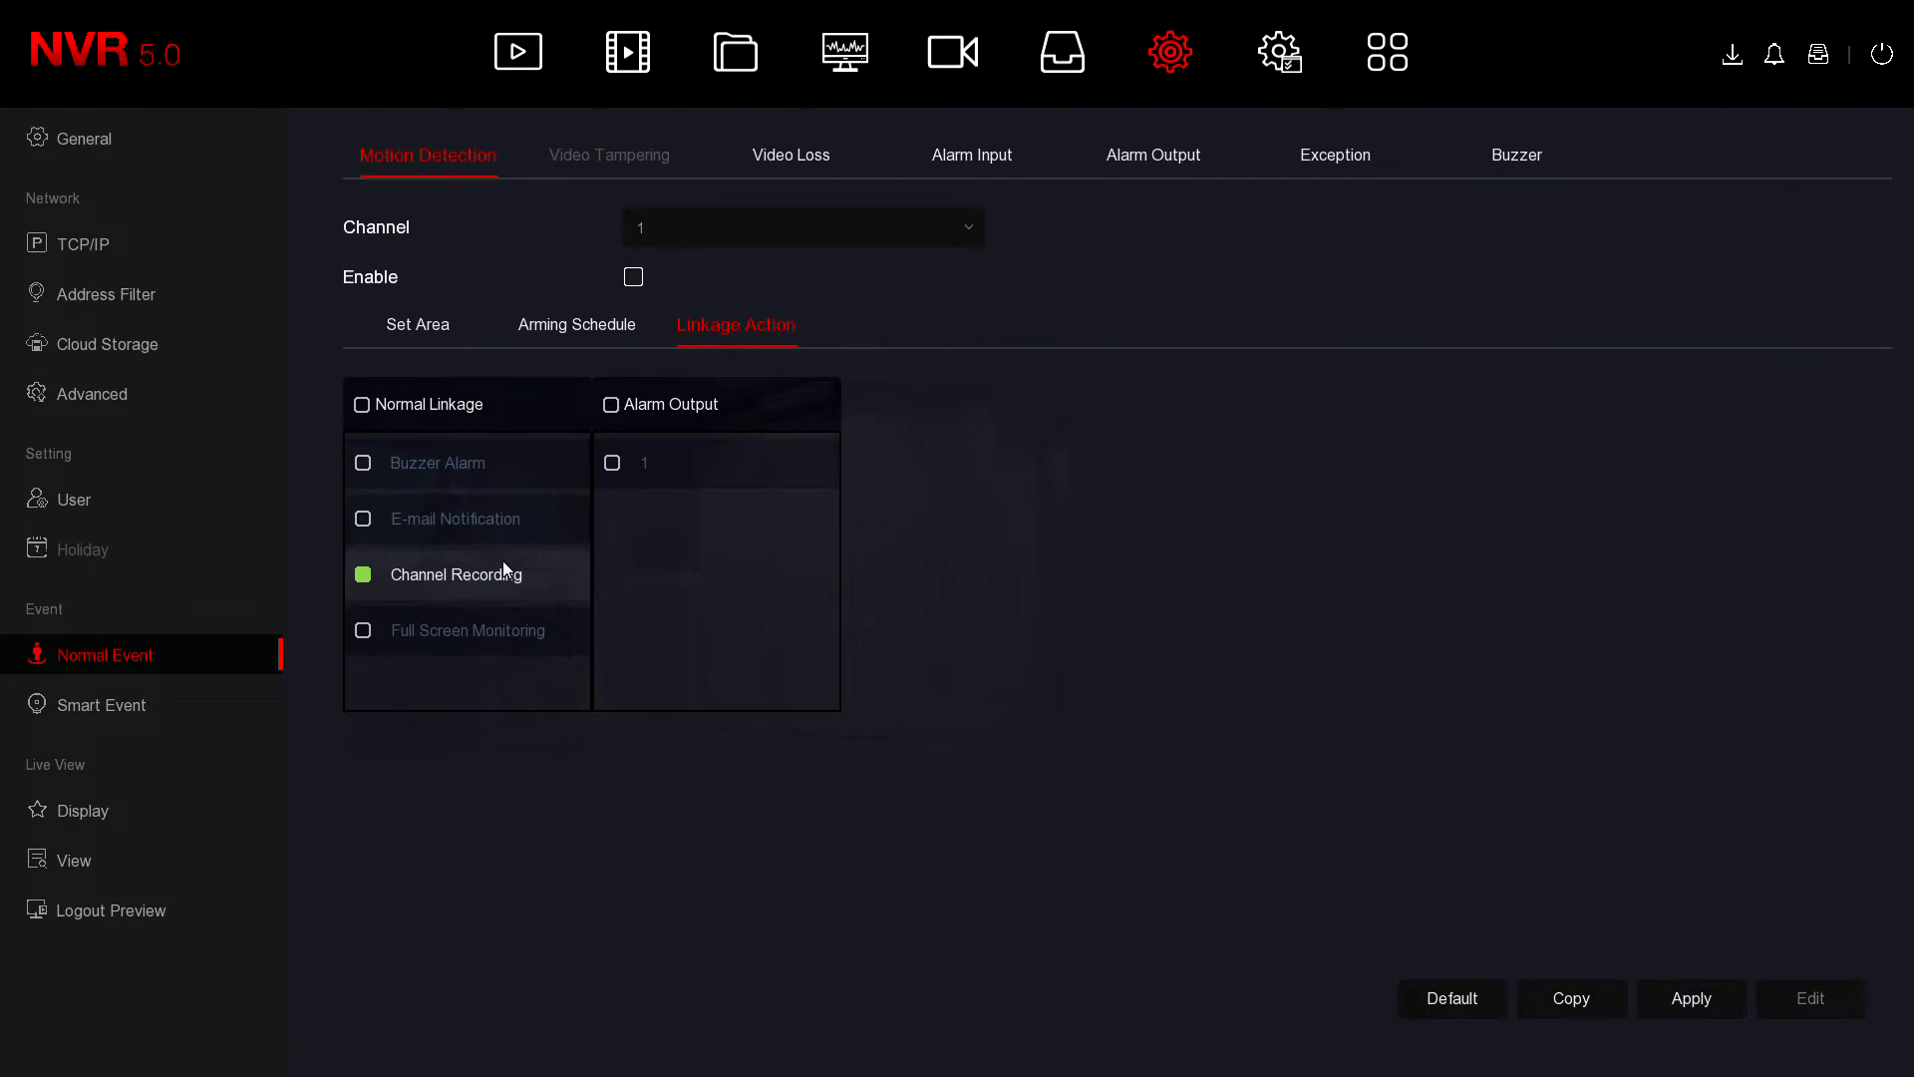
pyautogui.click(638, 470)
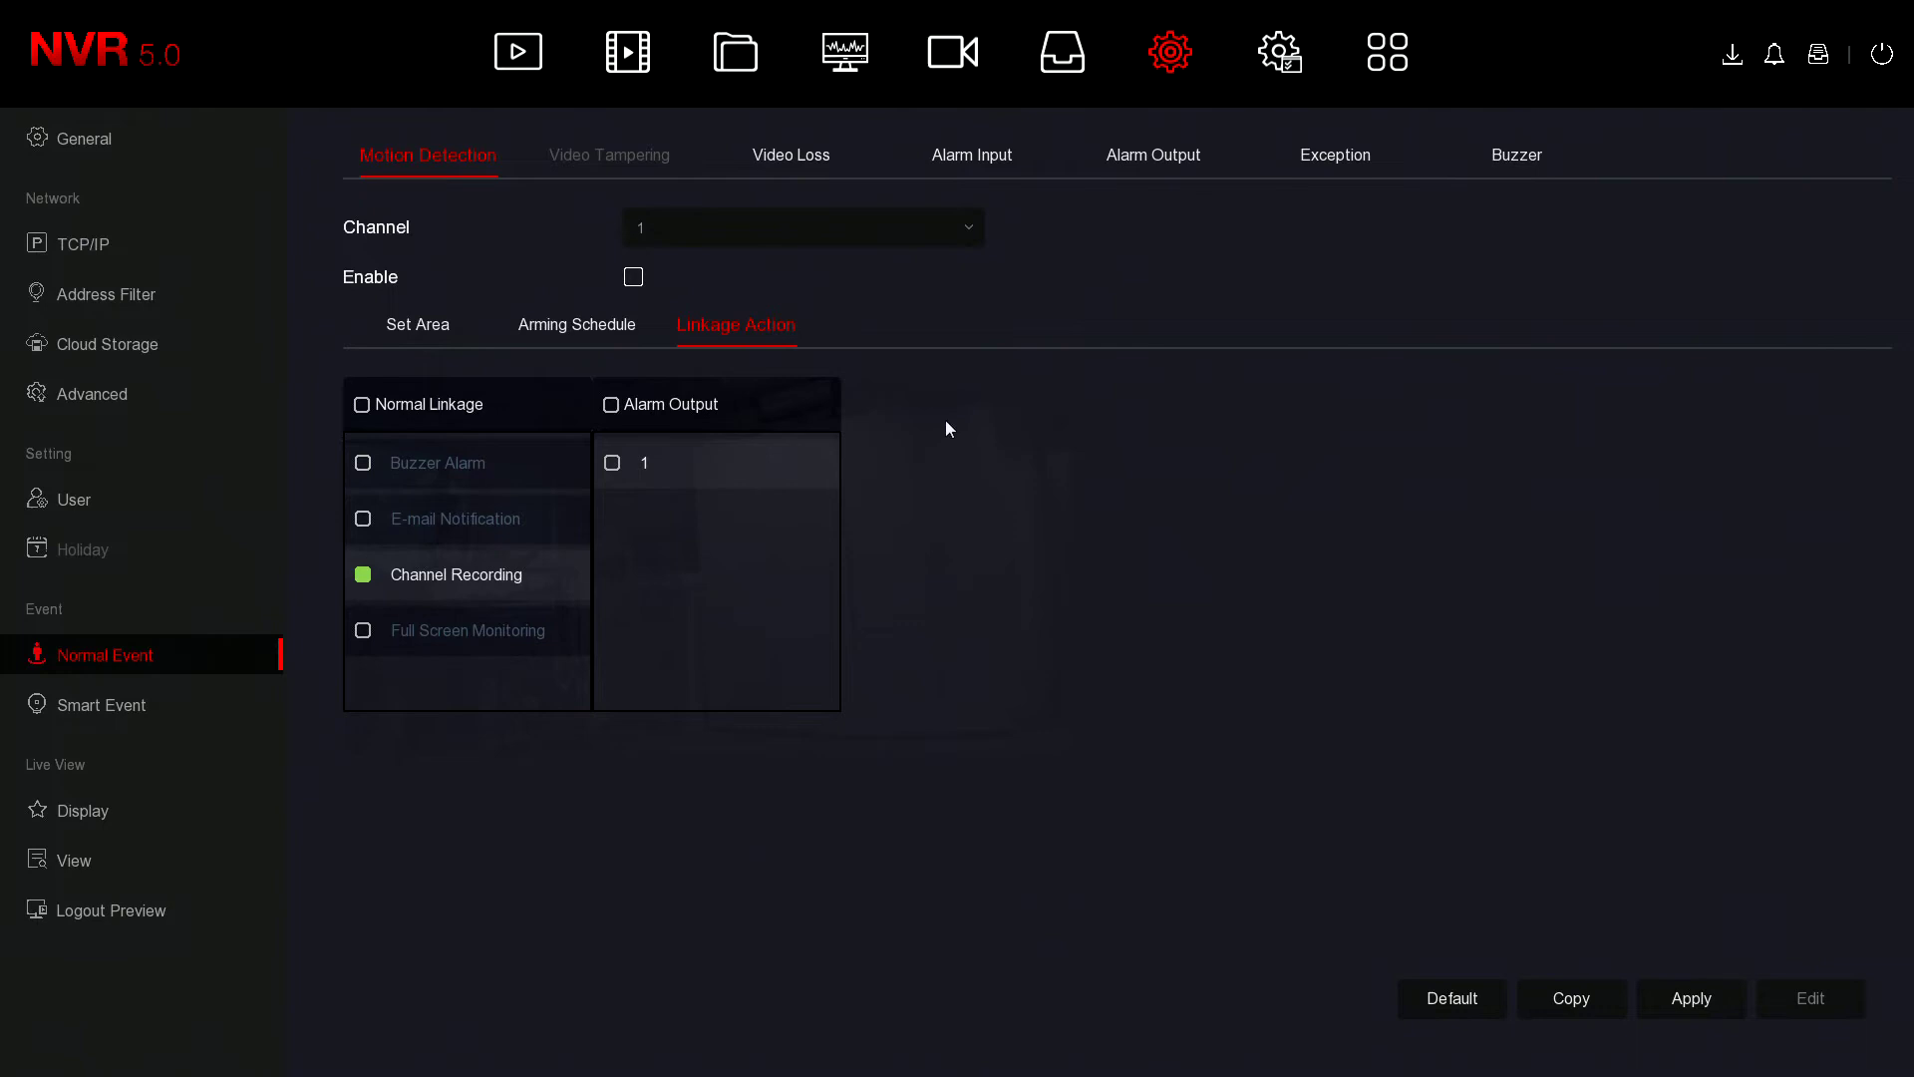
pyautogui.click(1683, 1001)
pyautogui.click(426, 325)
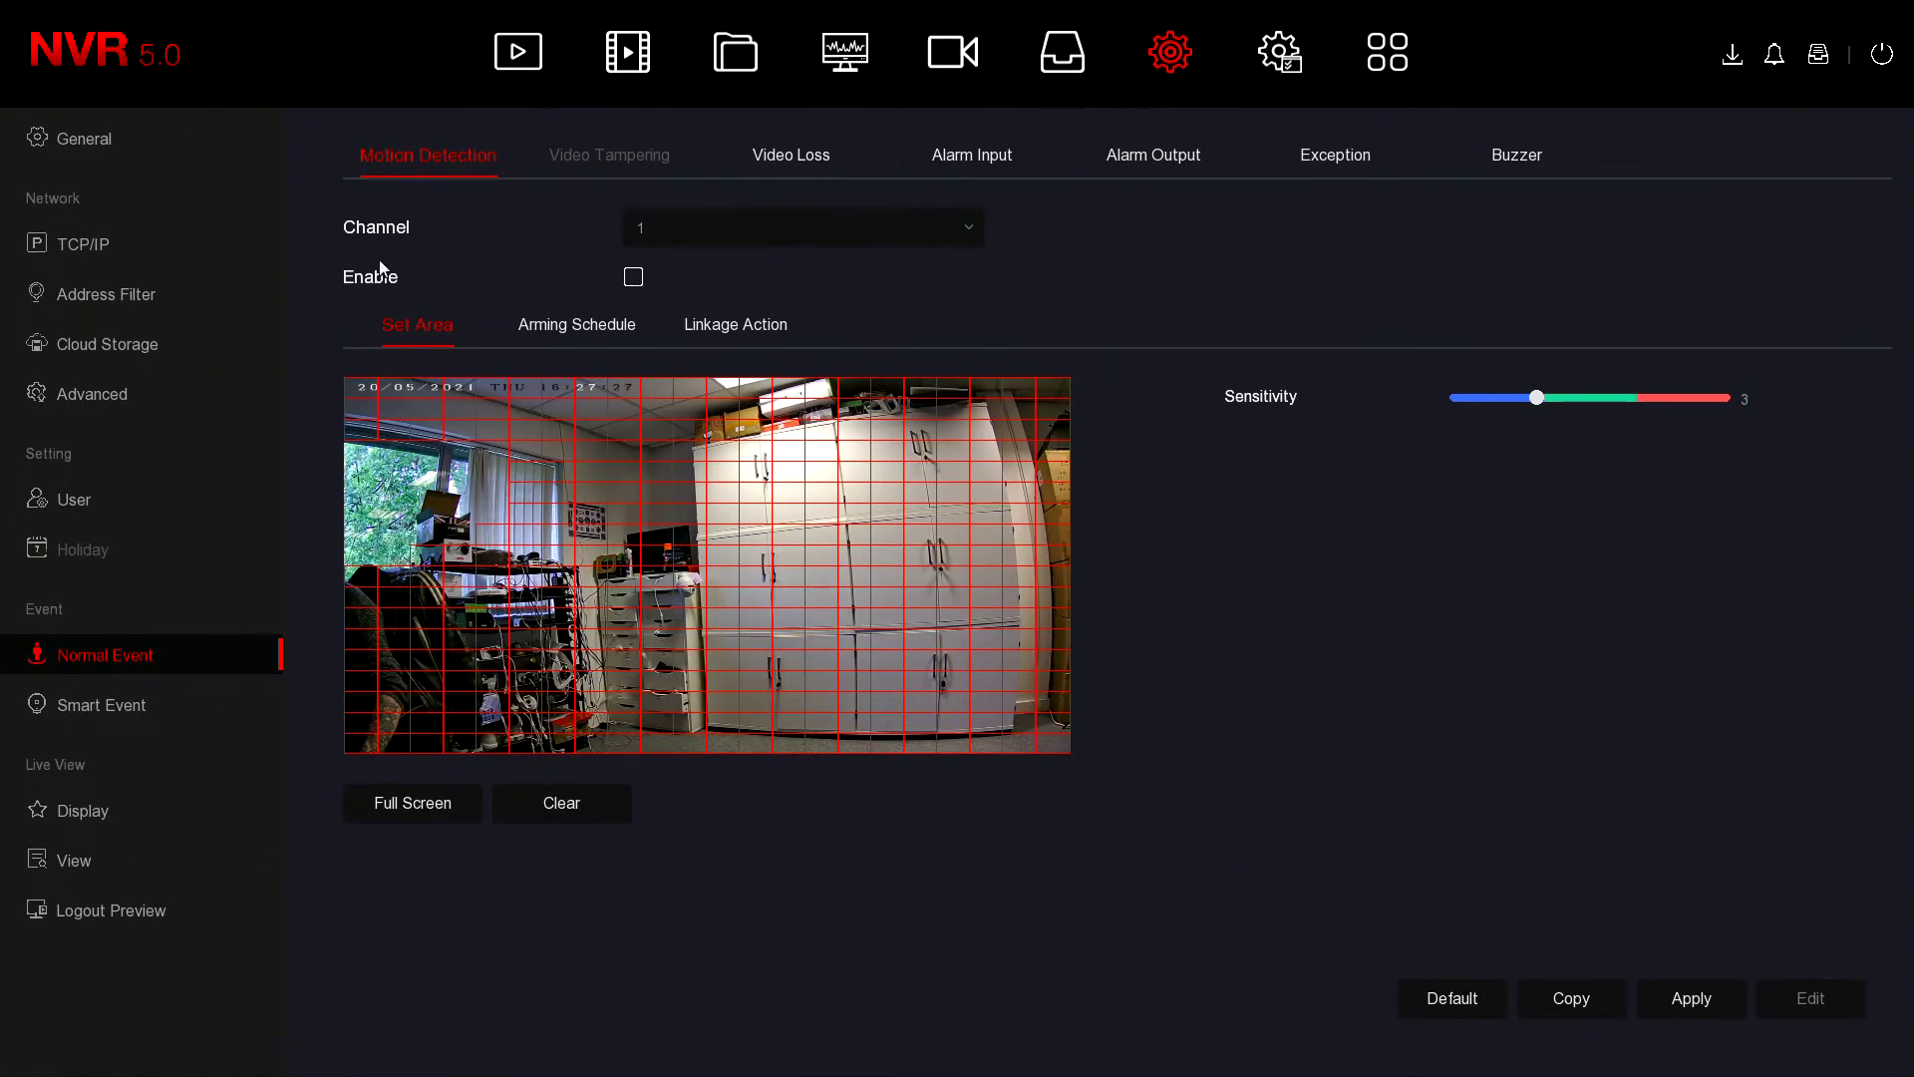
pyautogui.click(635, 277)
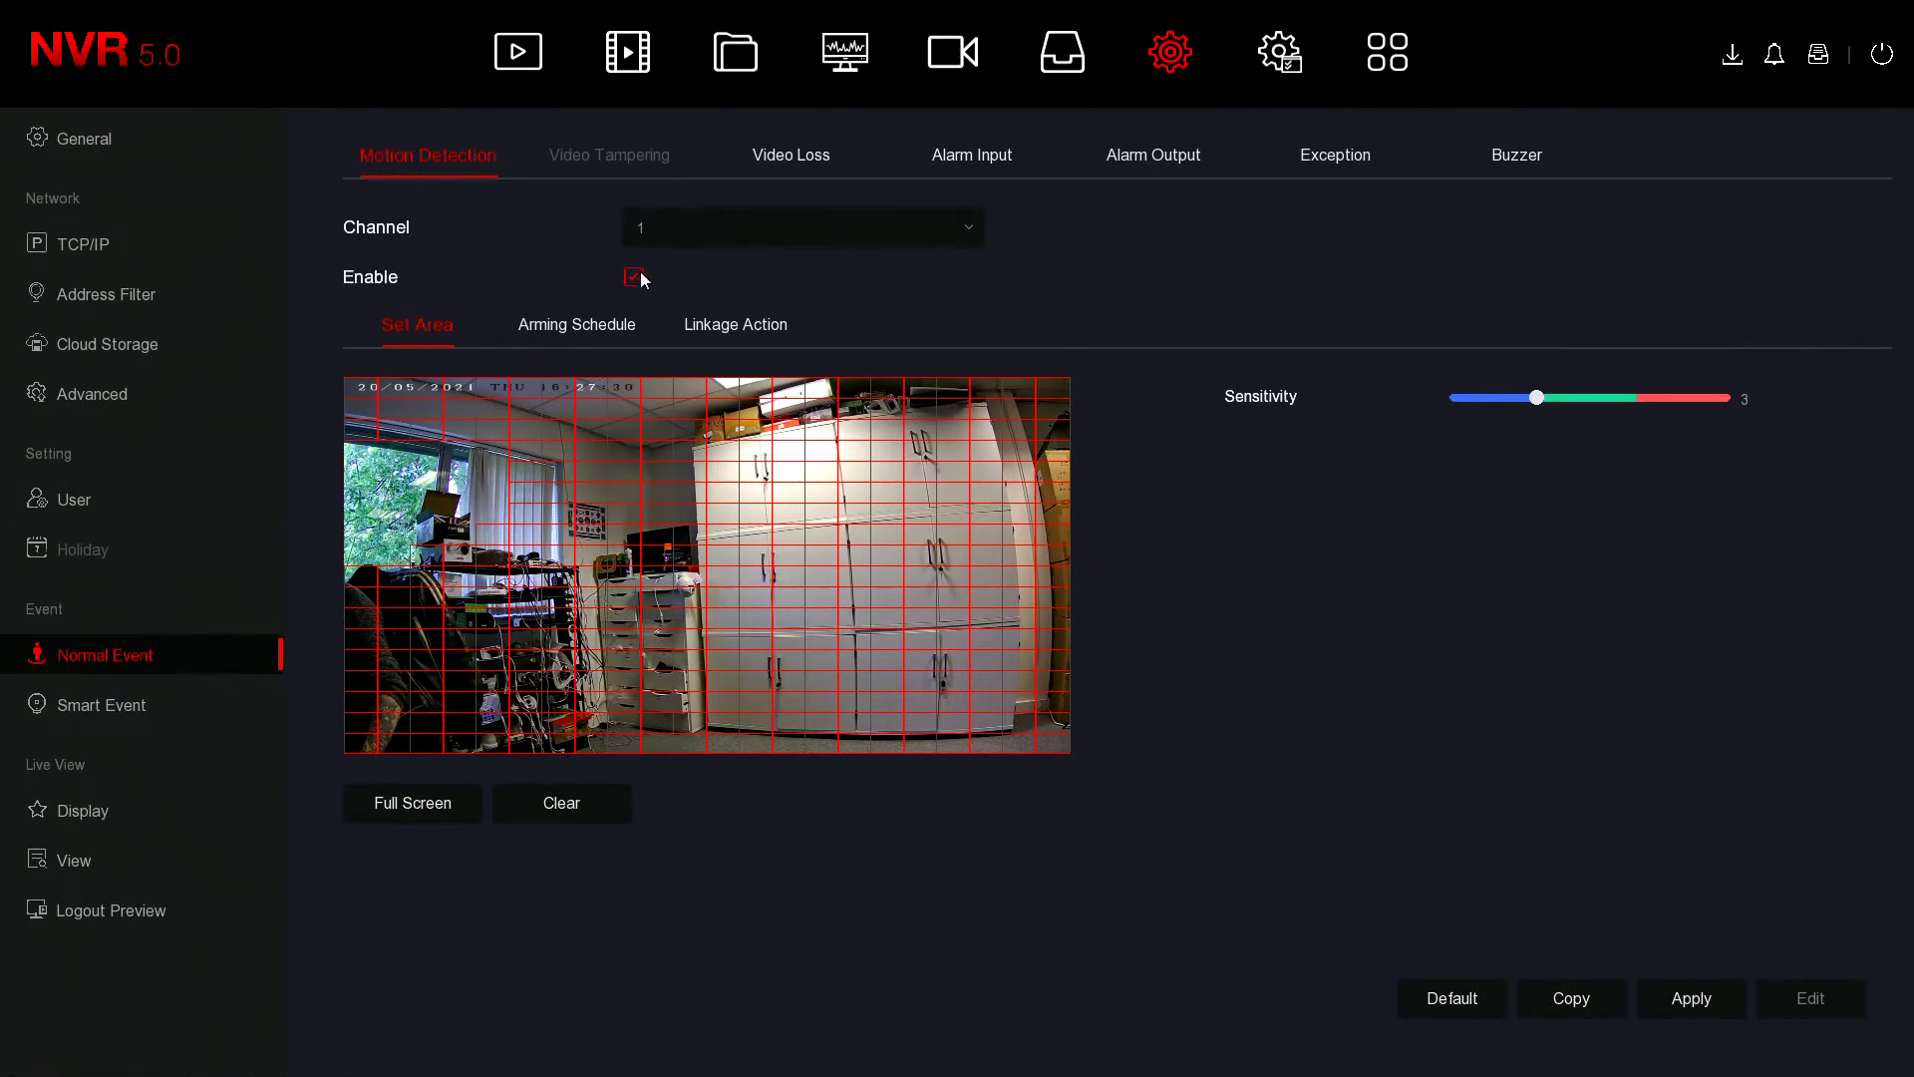
# - Apply channel 1's motion settings and review the Arming Schedule and Linkage Action tabs
pyautogui.click(1691, 998)
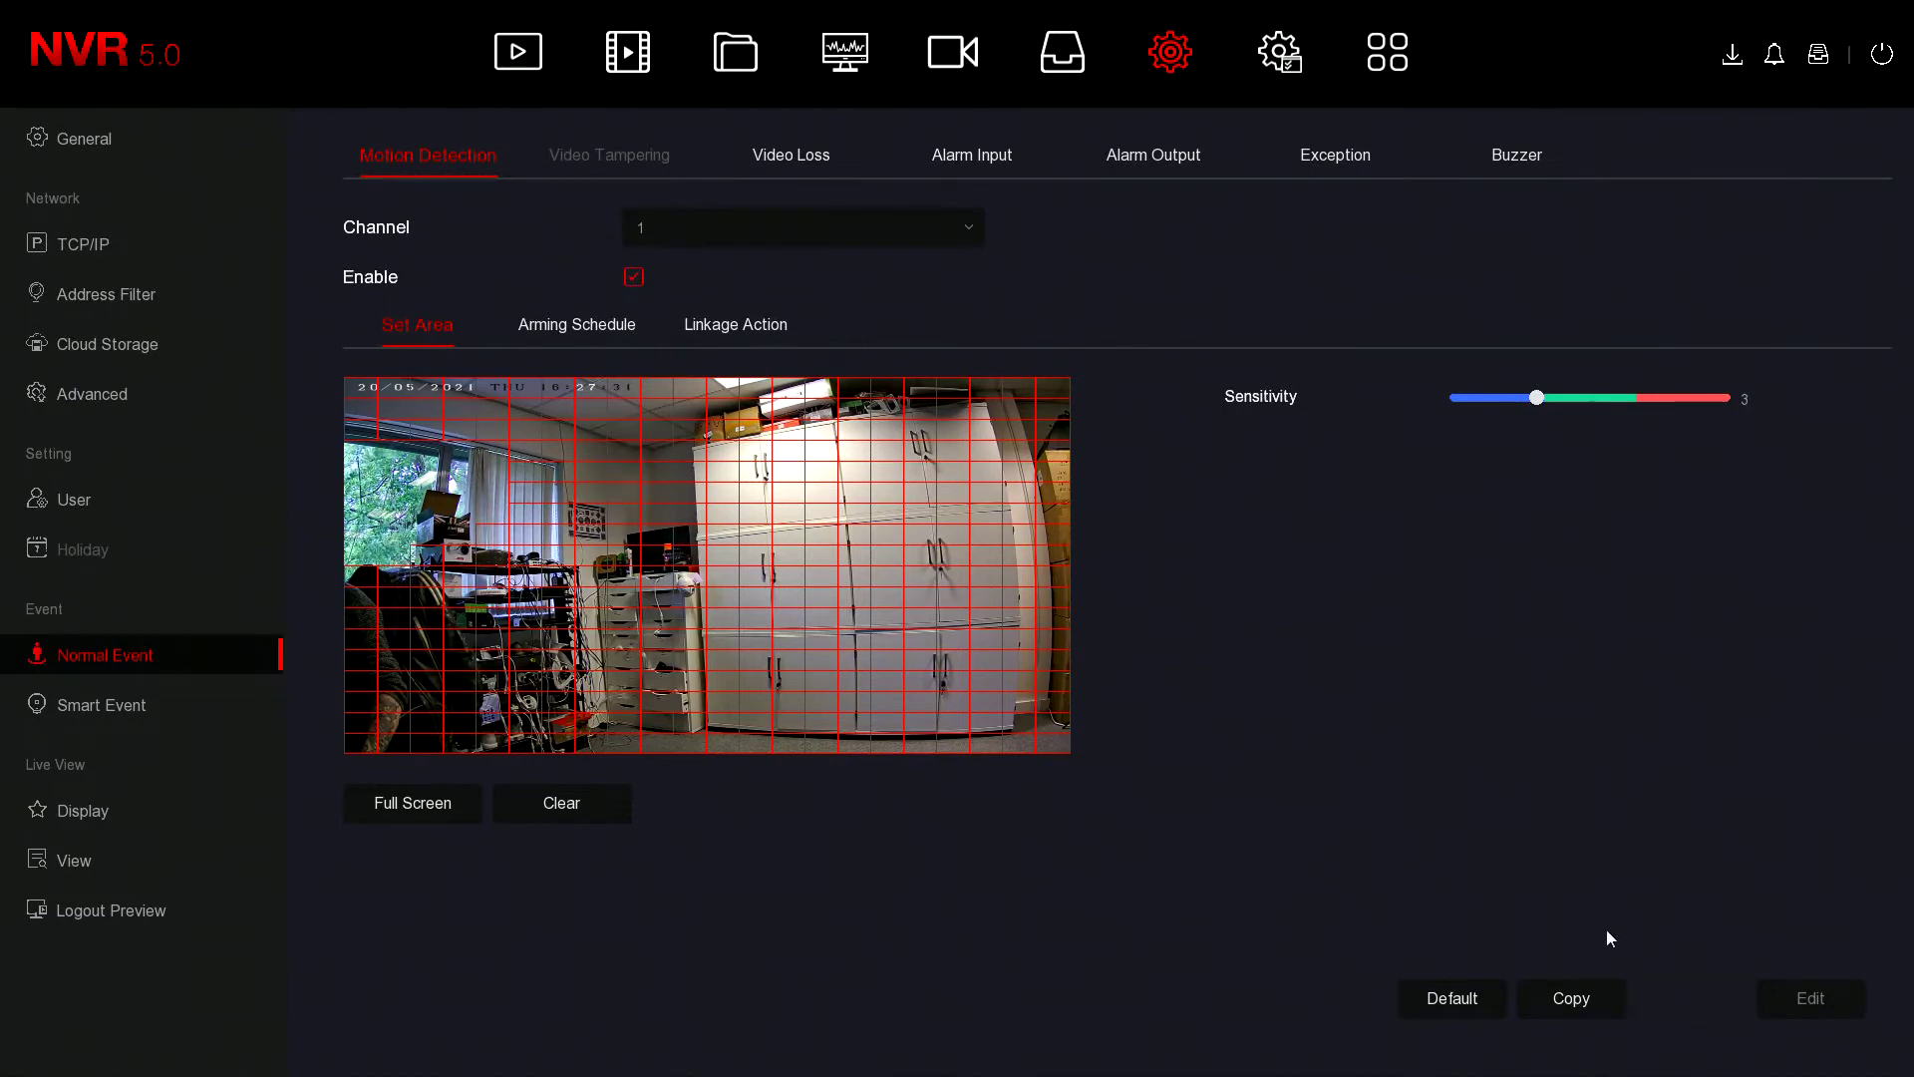
pyautogui.click(552, 327)
pyautogui.click(770, 329)
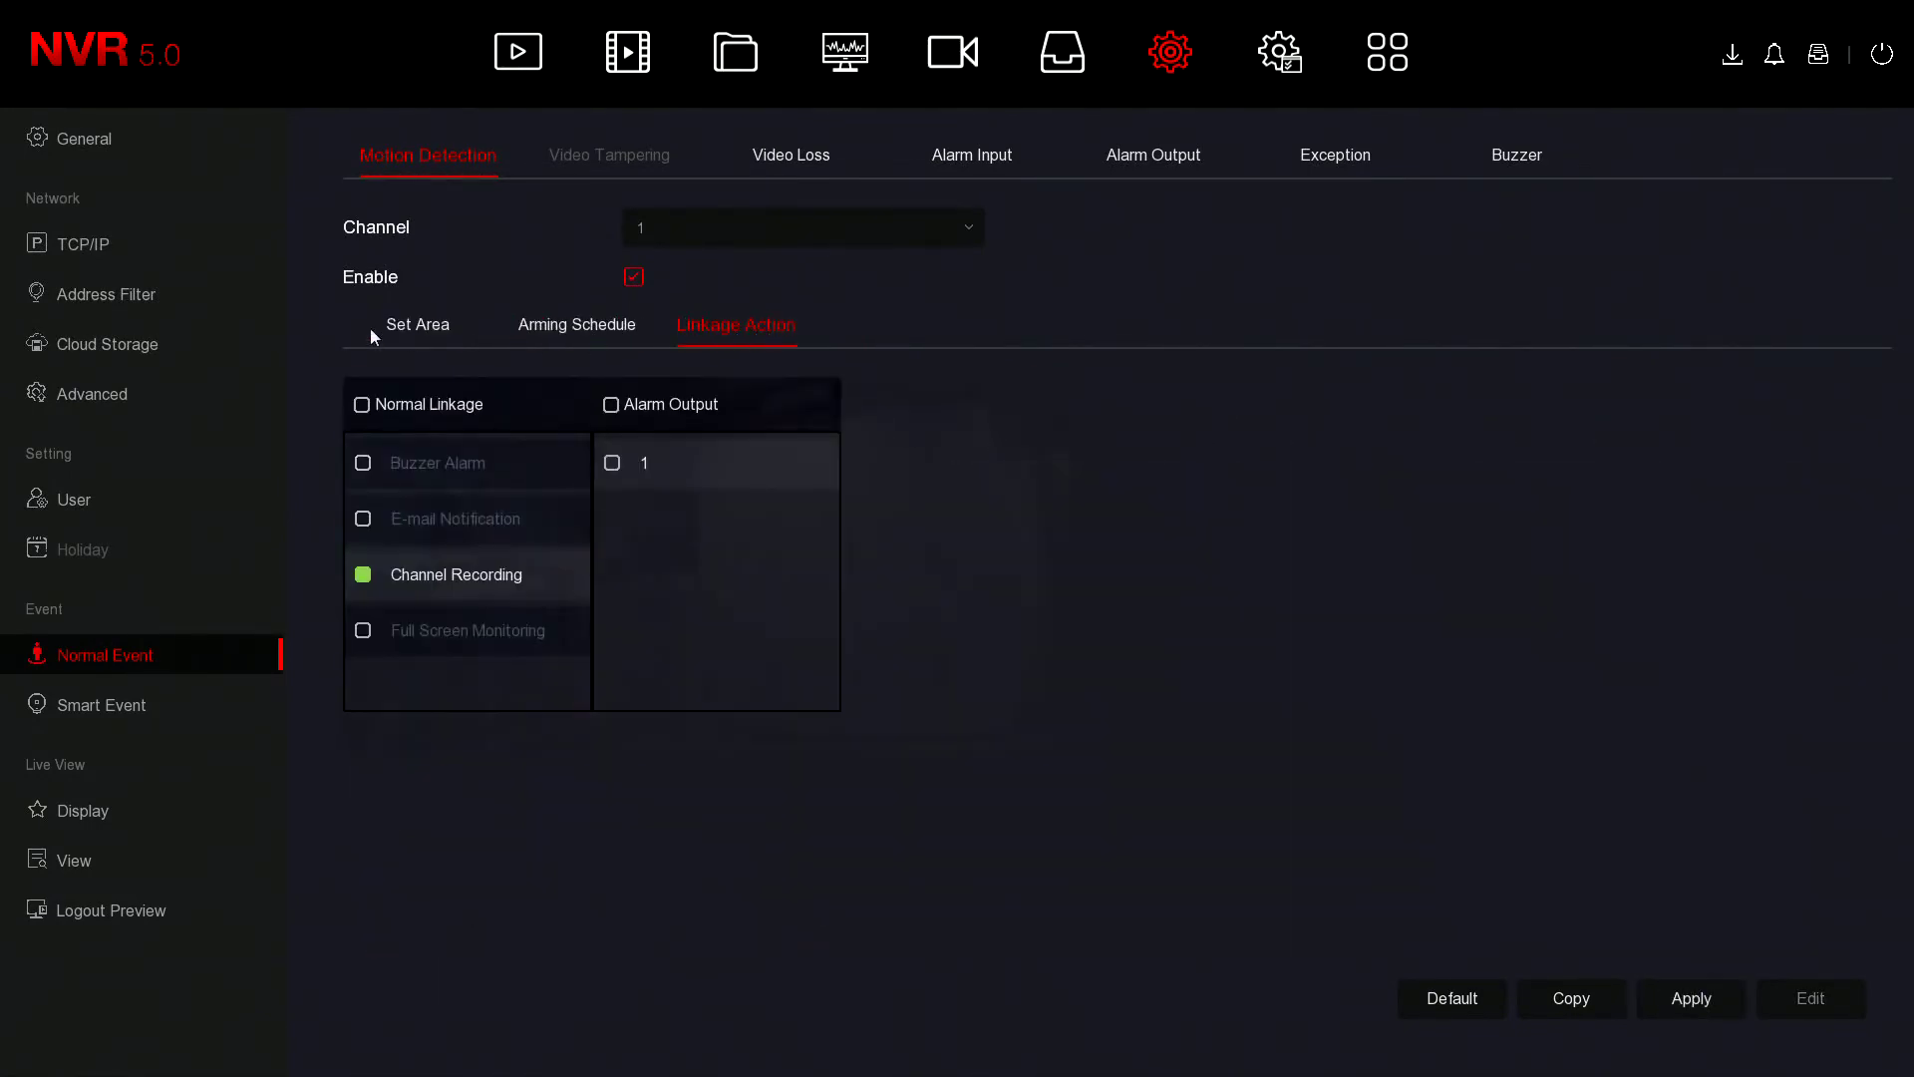
pyautogui.click(379, 327)
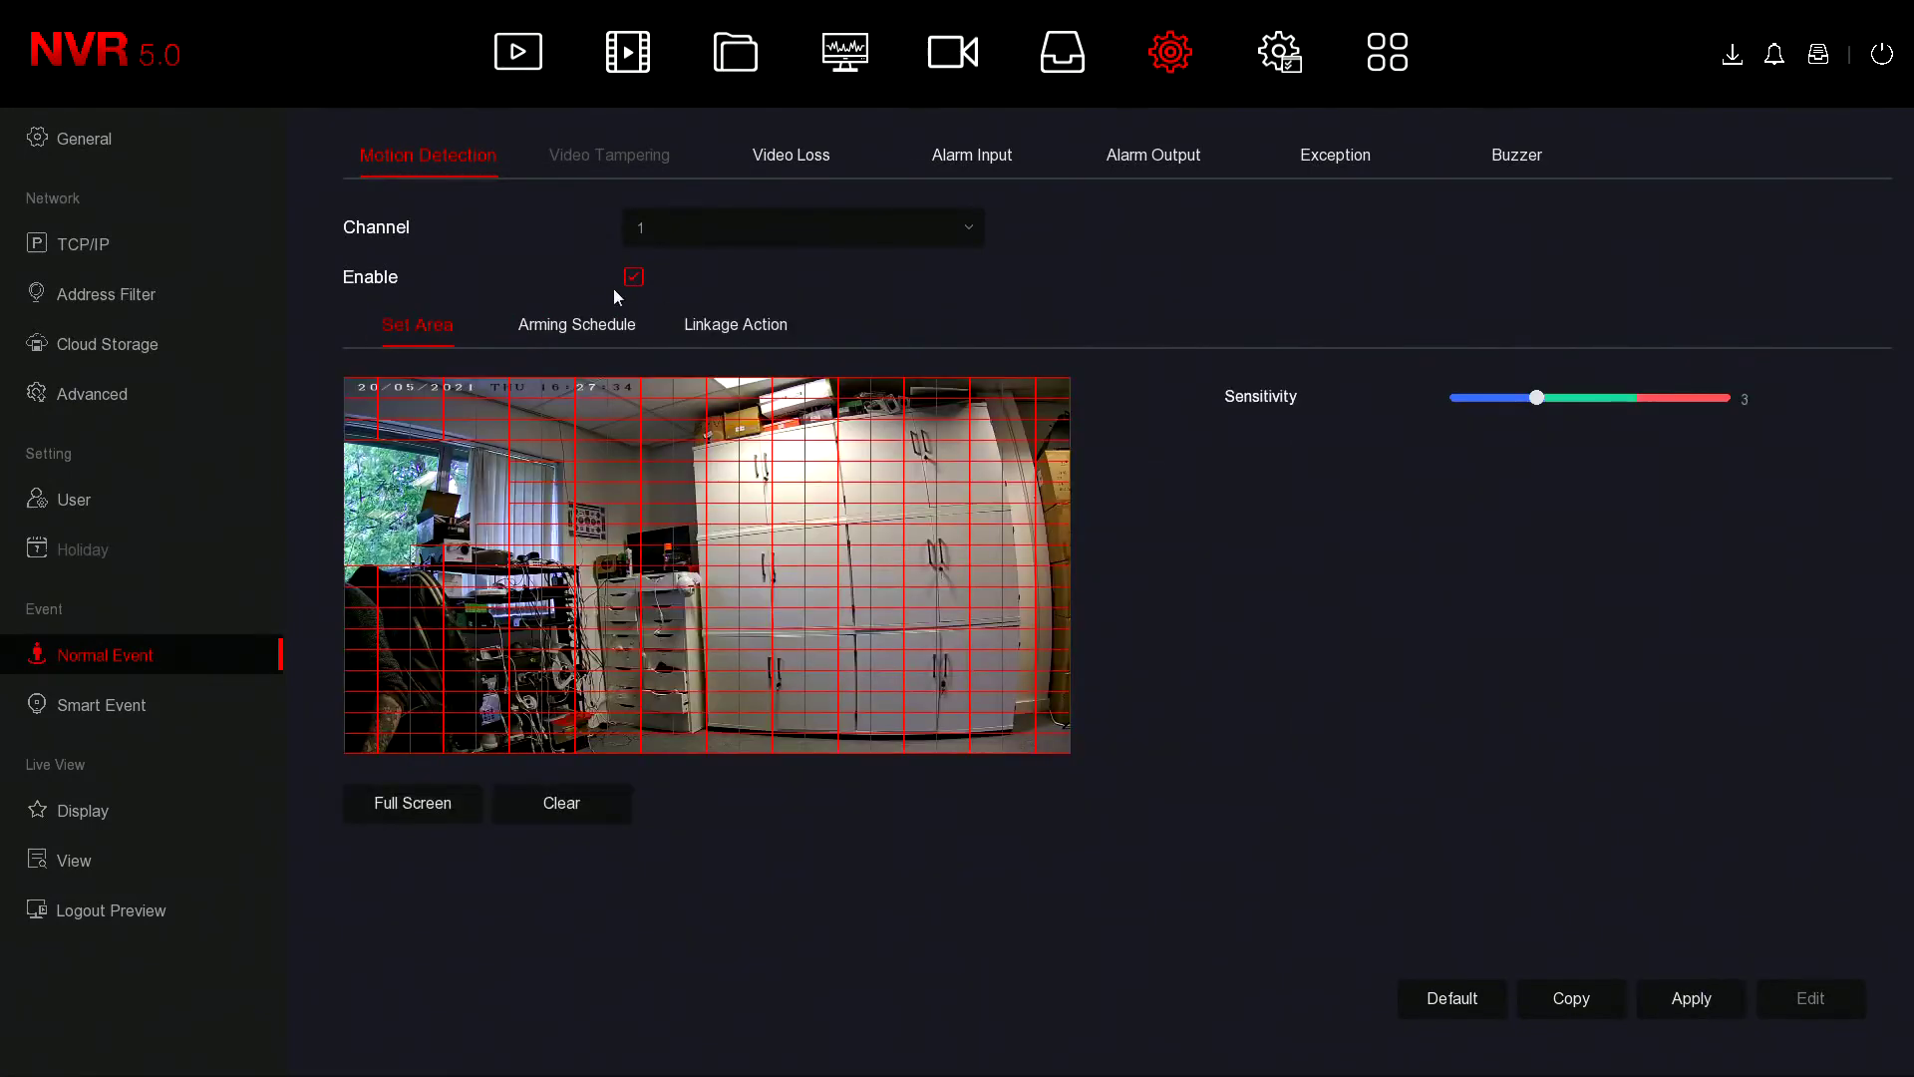
# - Switch the channel selector to channel 2 and back to channel 1
pyautogui.click(754, 232)
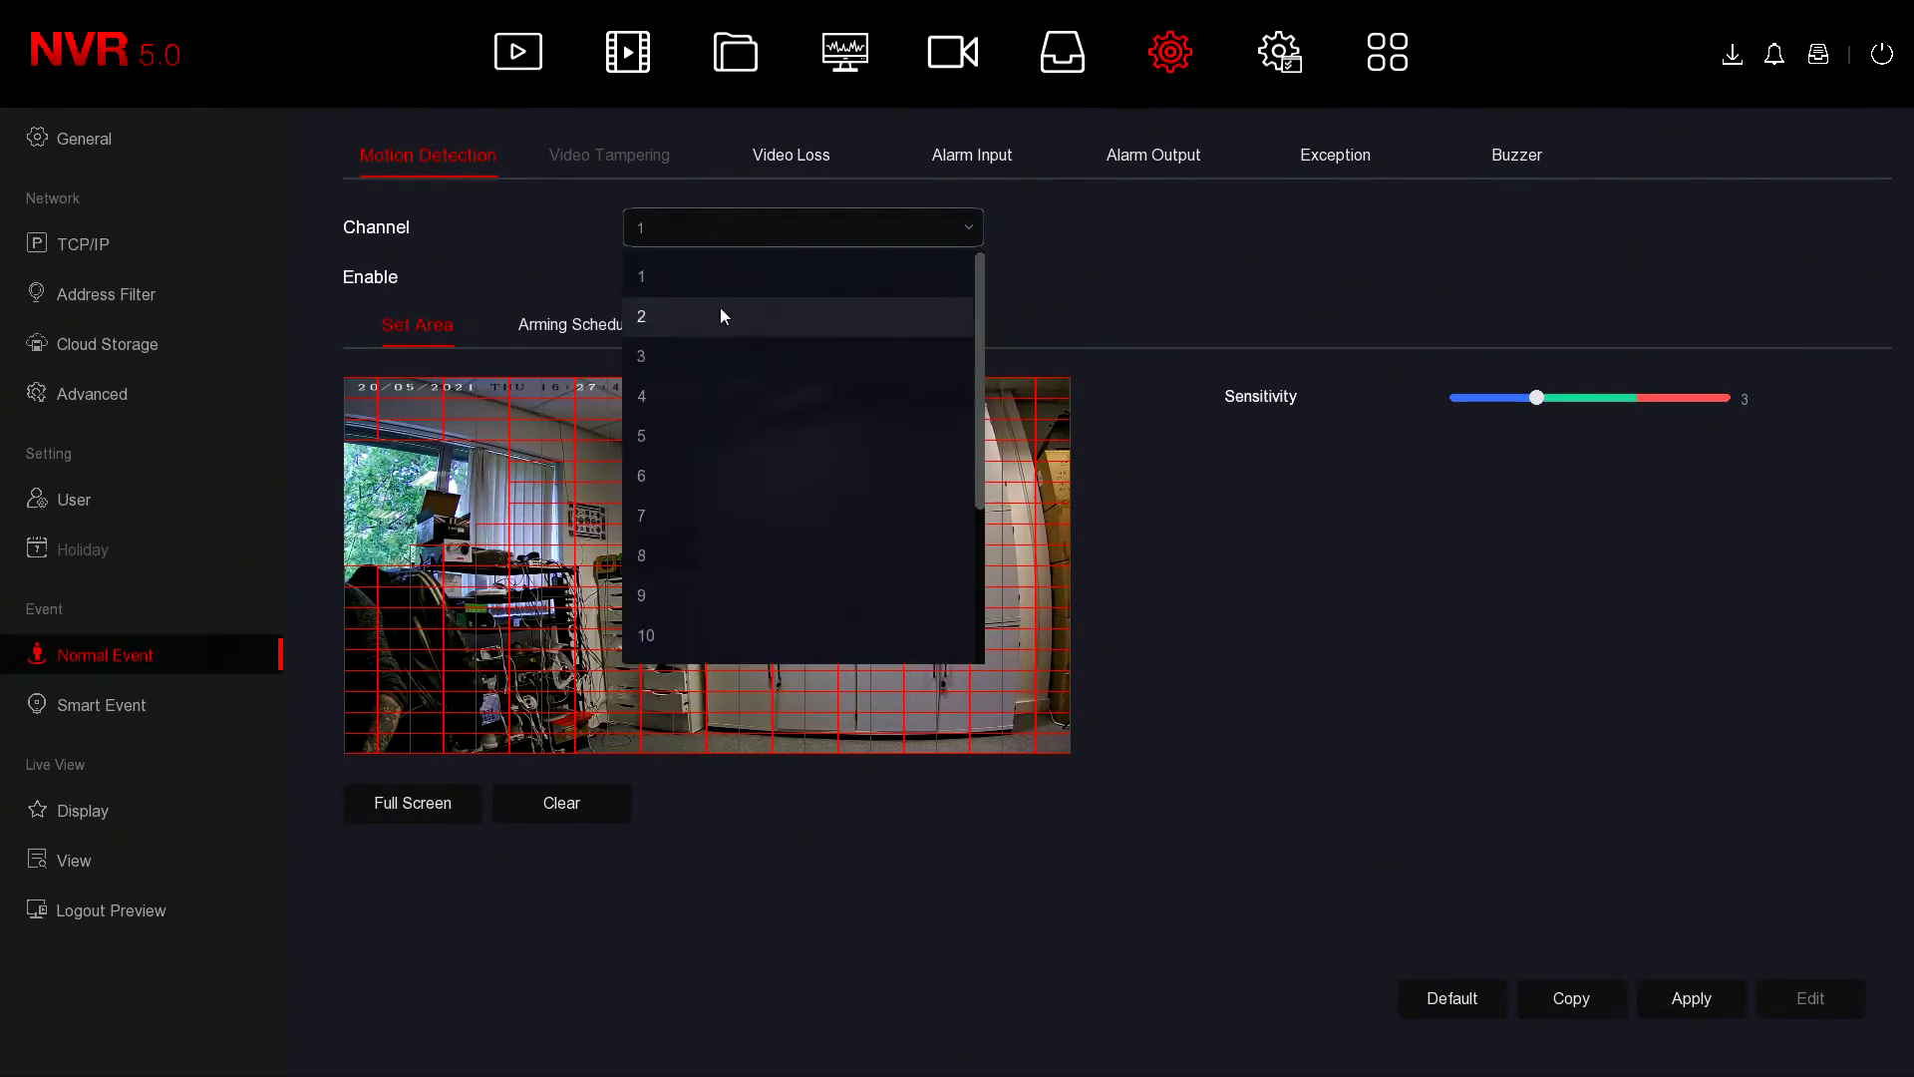
pyautogui.click(685, 333)
pyautogui.click(709, 237)
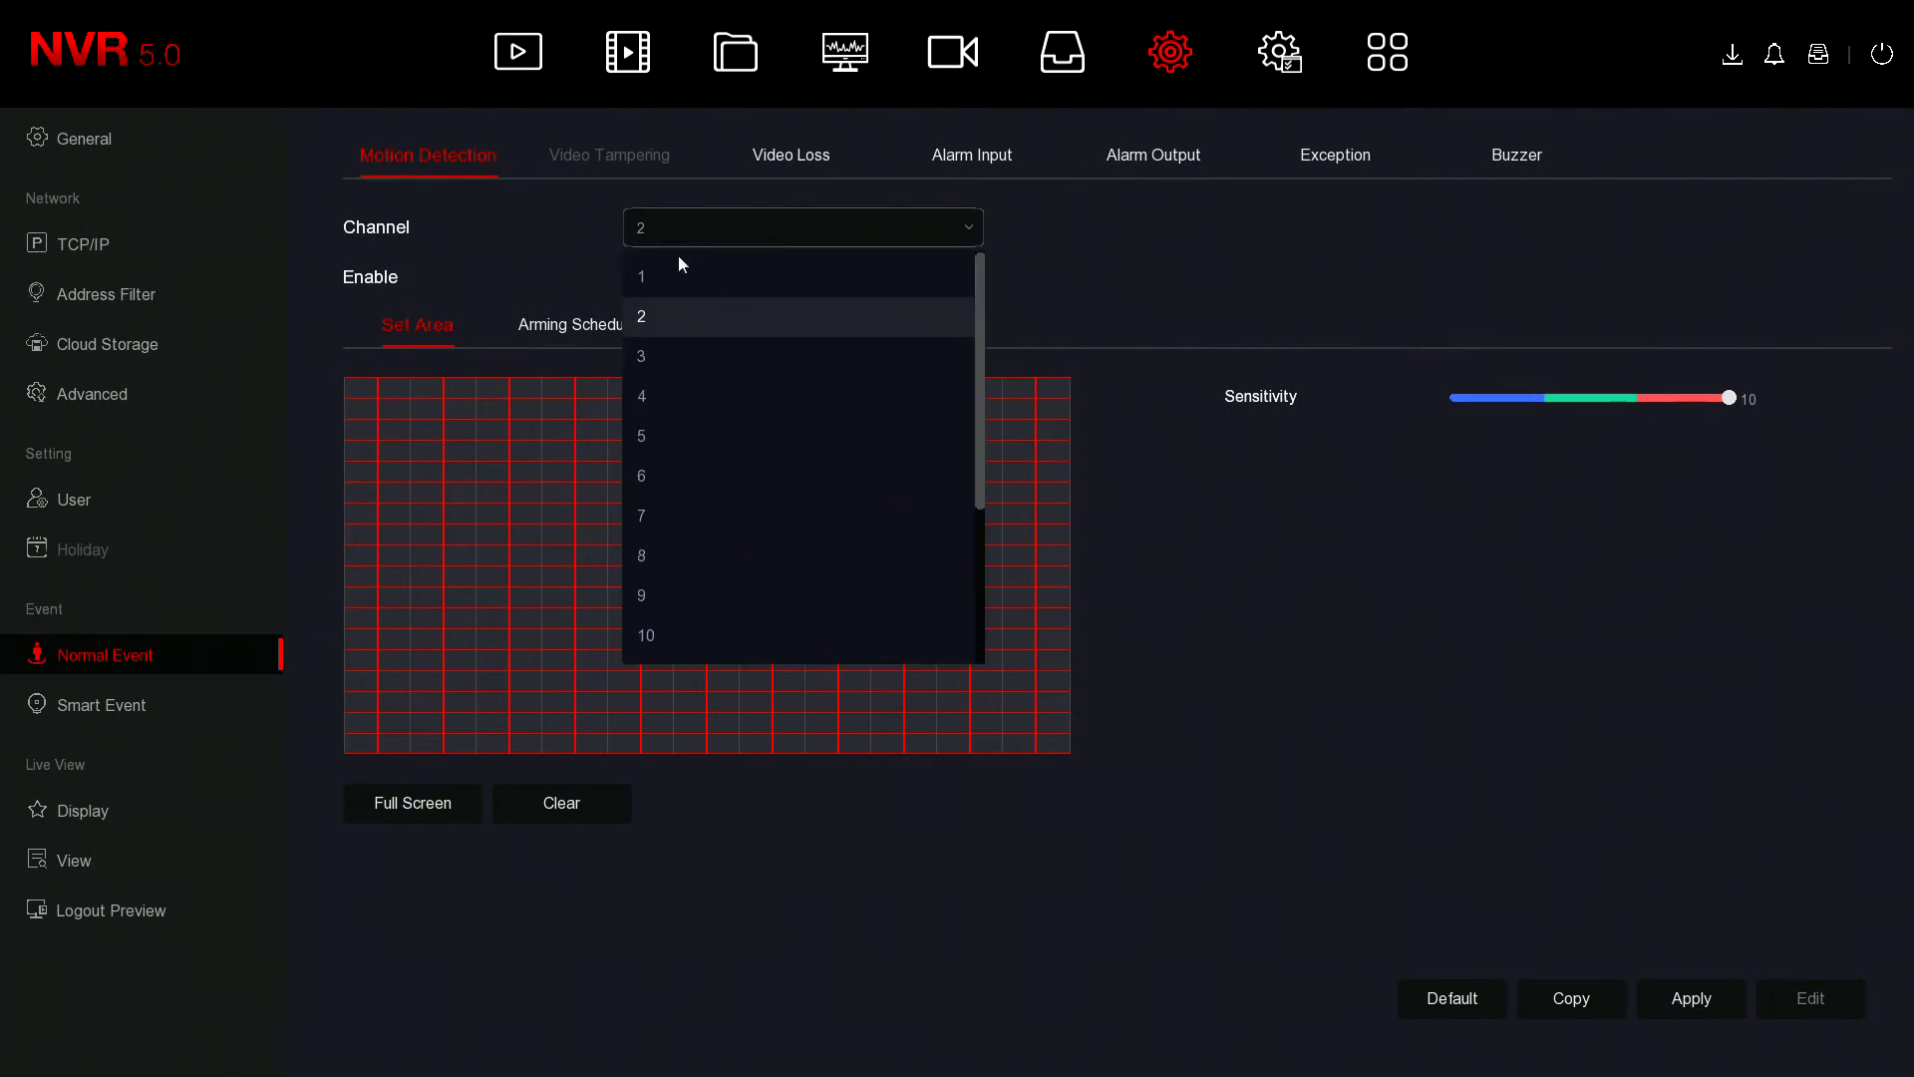
pyautogui.click(678, 263)
# - Open the Copy options, toggle the all-channels box, then close the dialog
pyautogui.click(1571, 996)
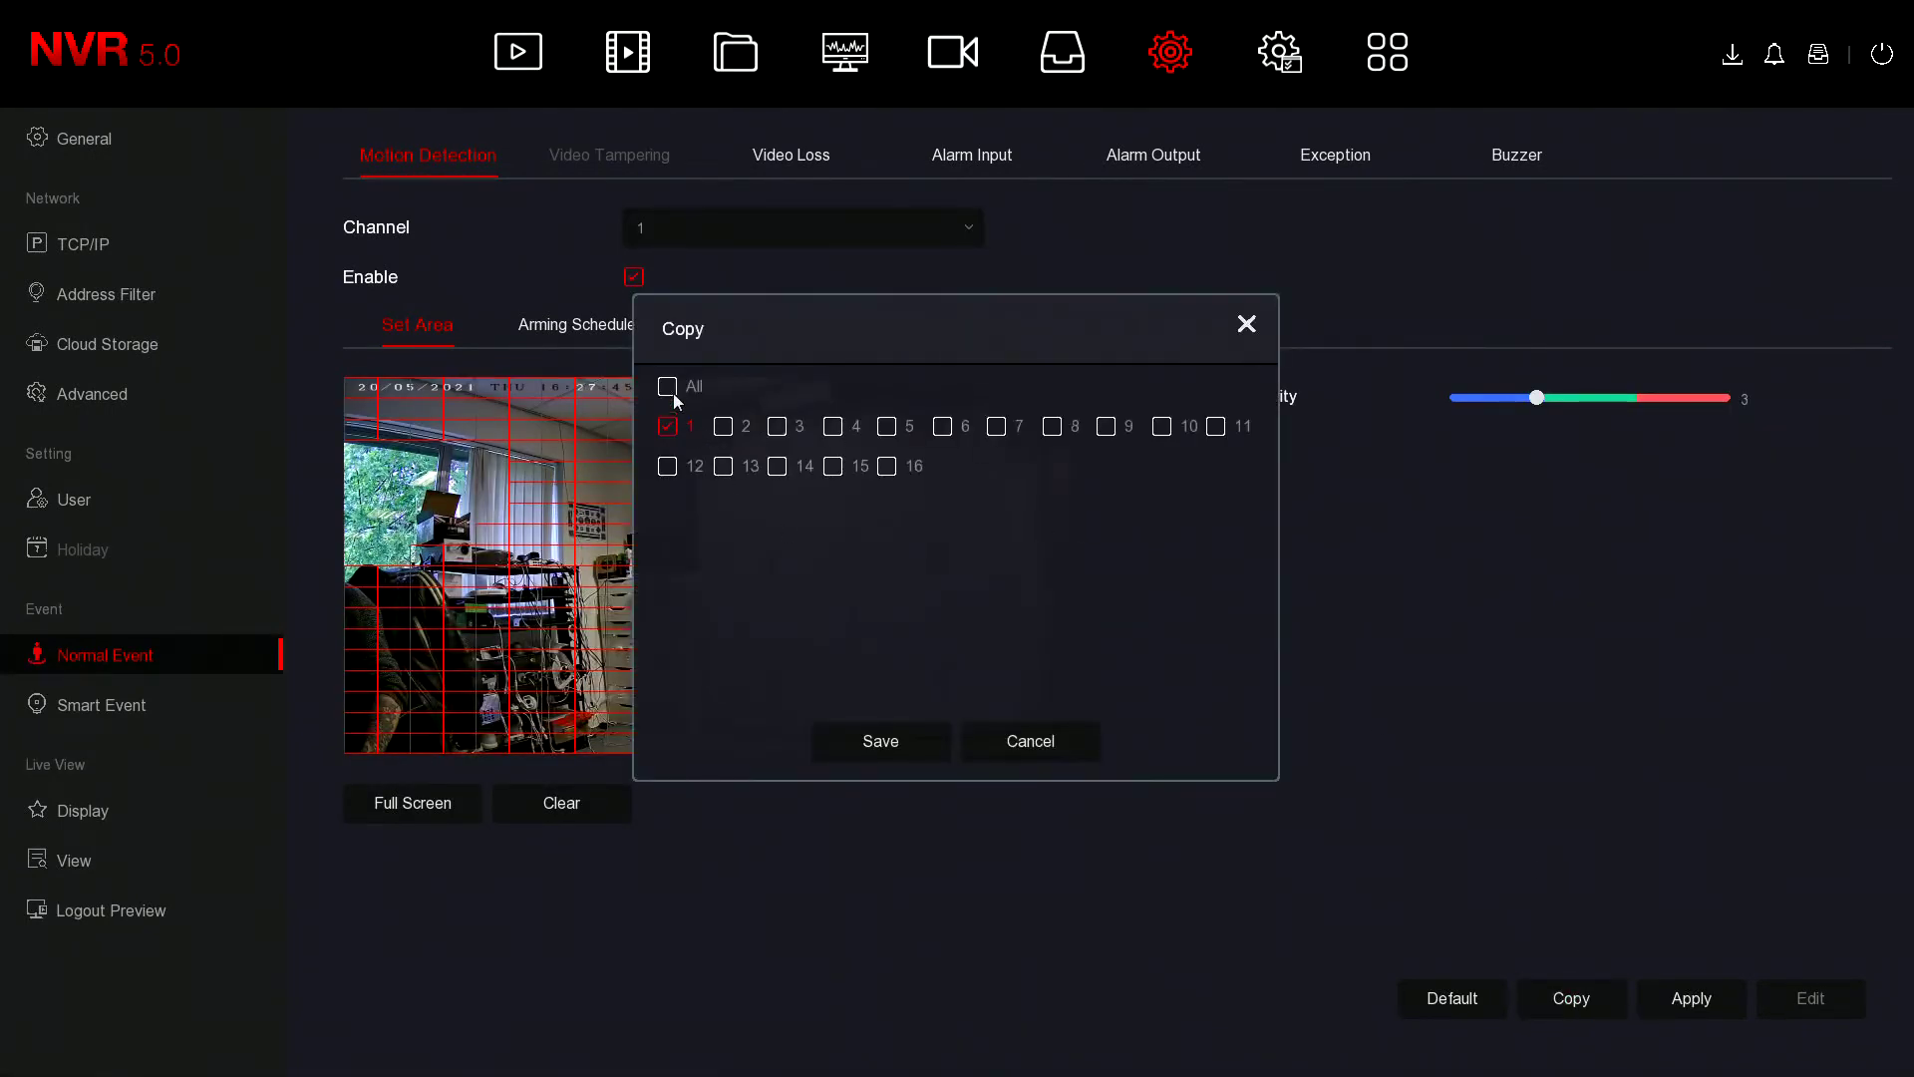
pyautogui.click(669, 386)
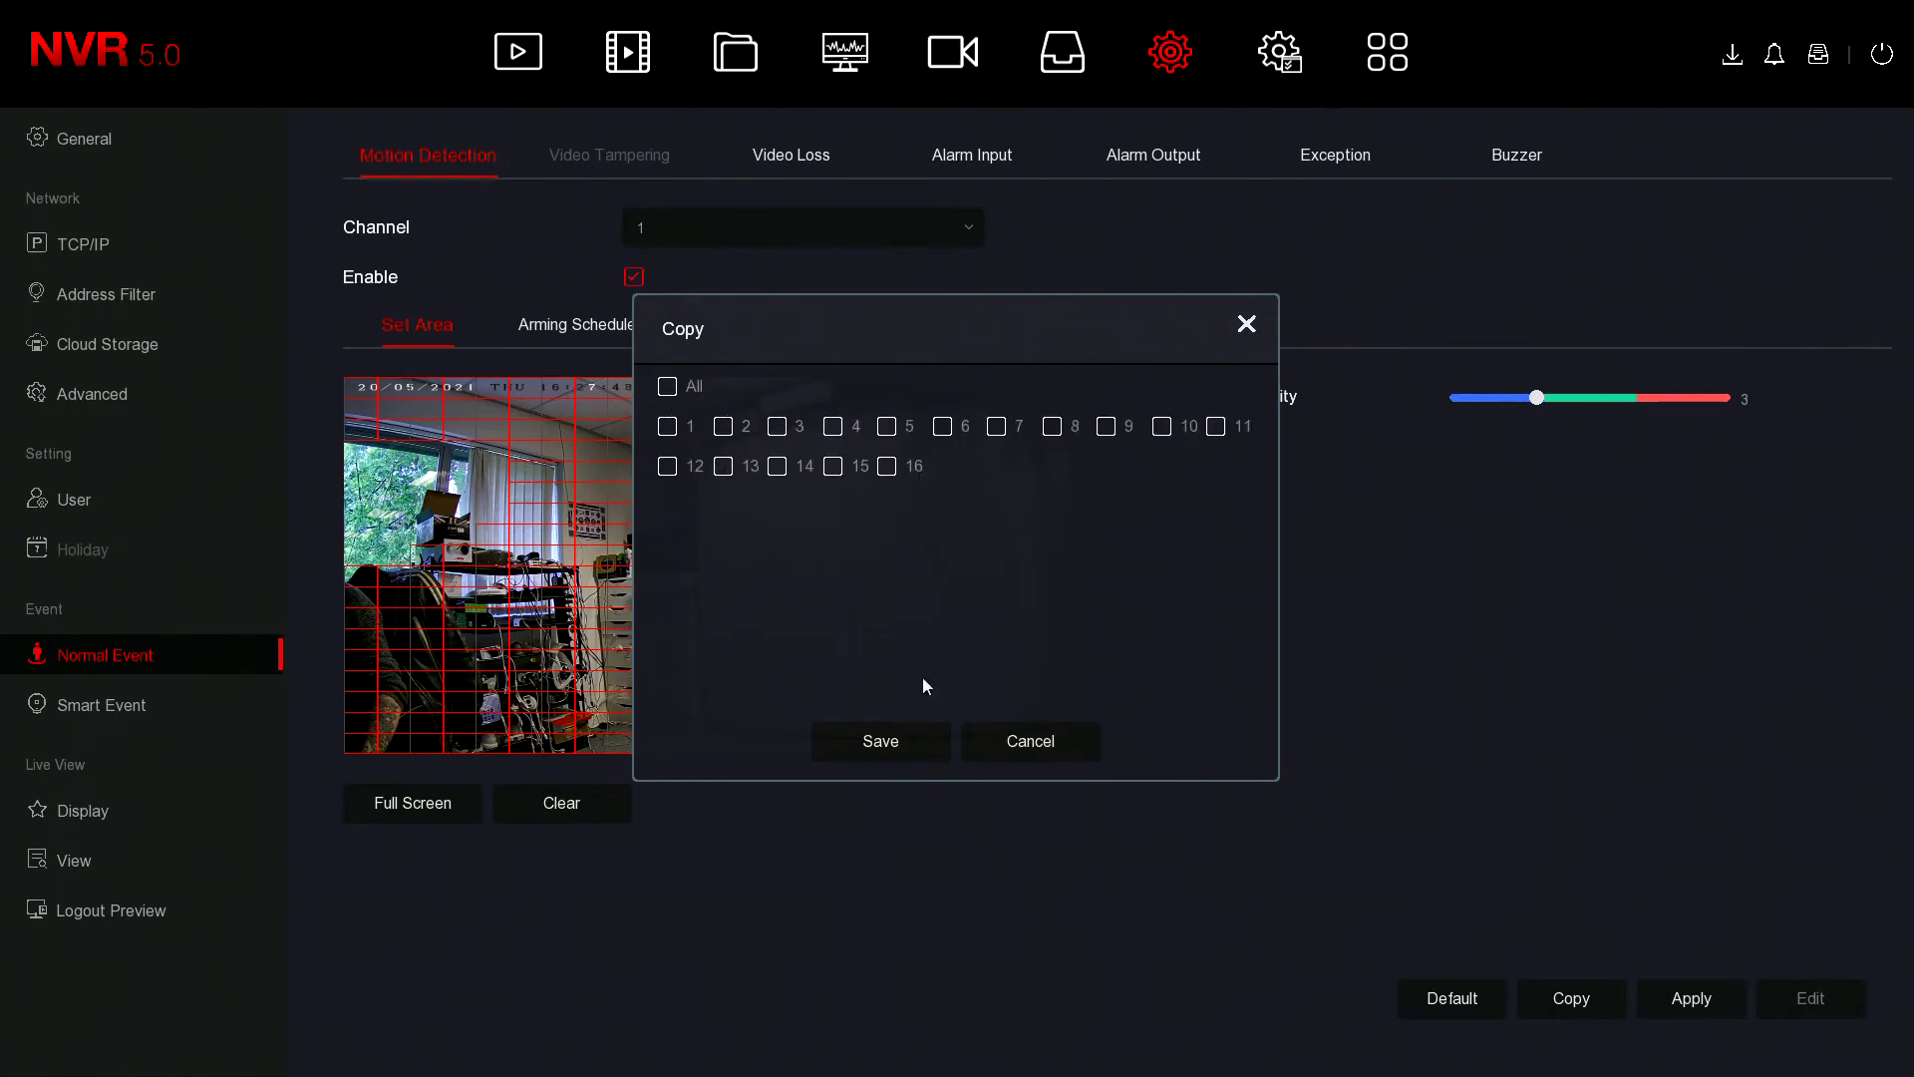
pyautogui.click(1033, 738)
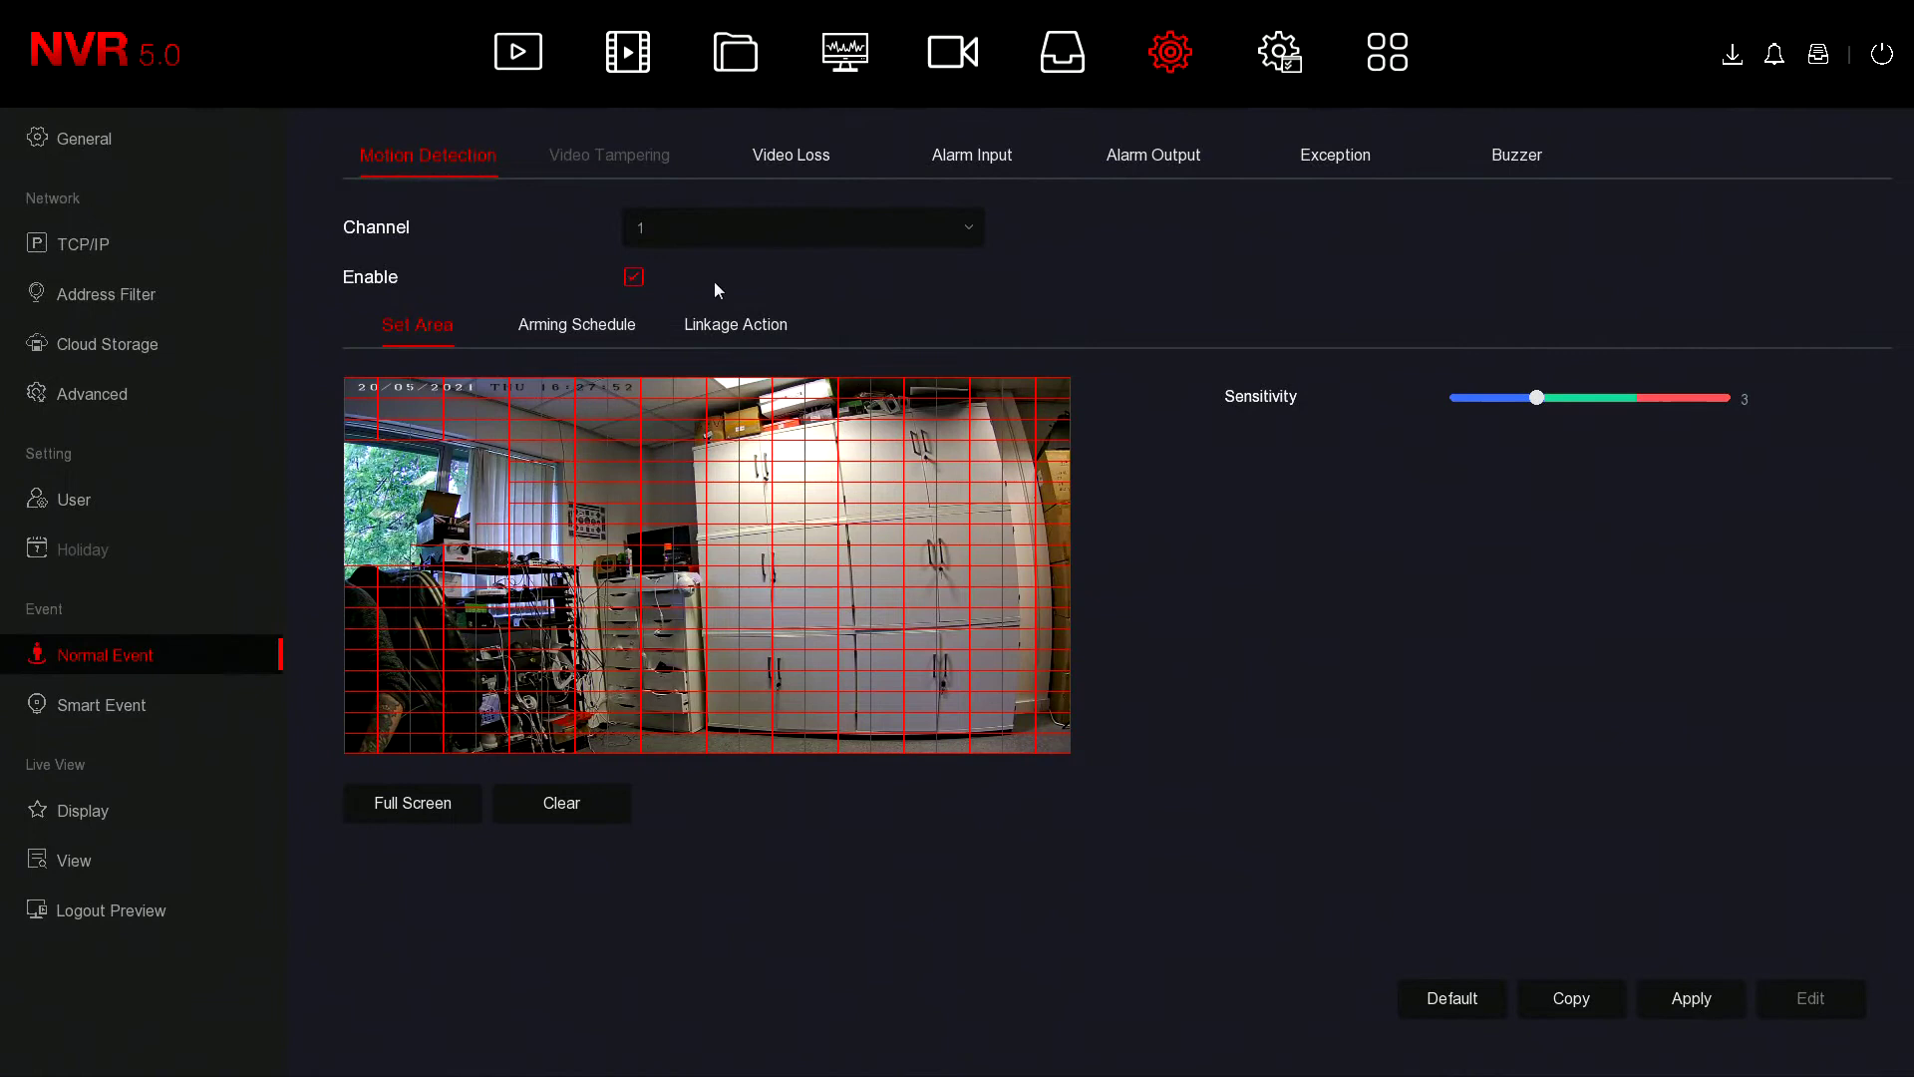
# - Open channel 1's recording schedule and paint Motion recording across all days, 0–24 hours
pyautogui.click(1080, 53)
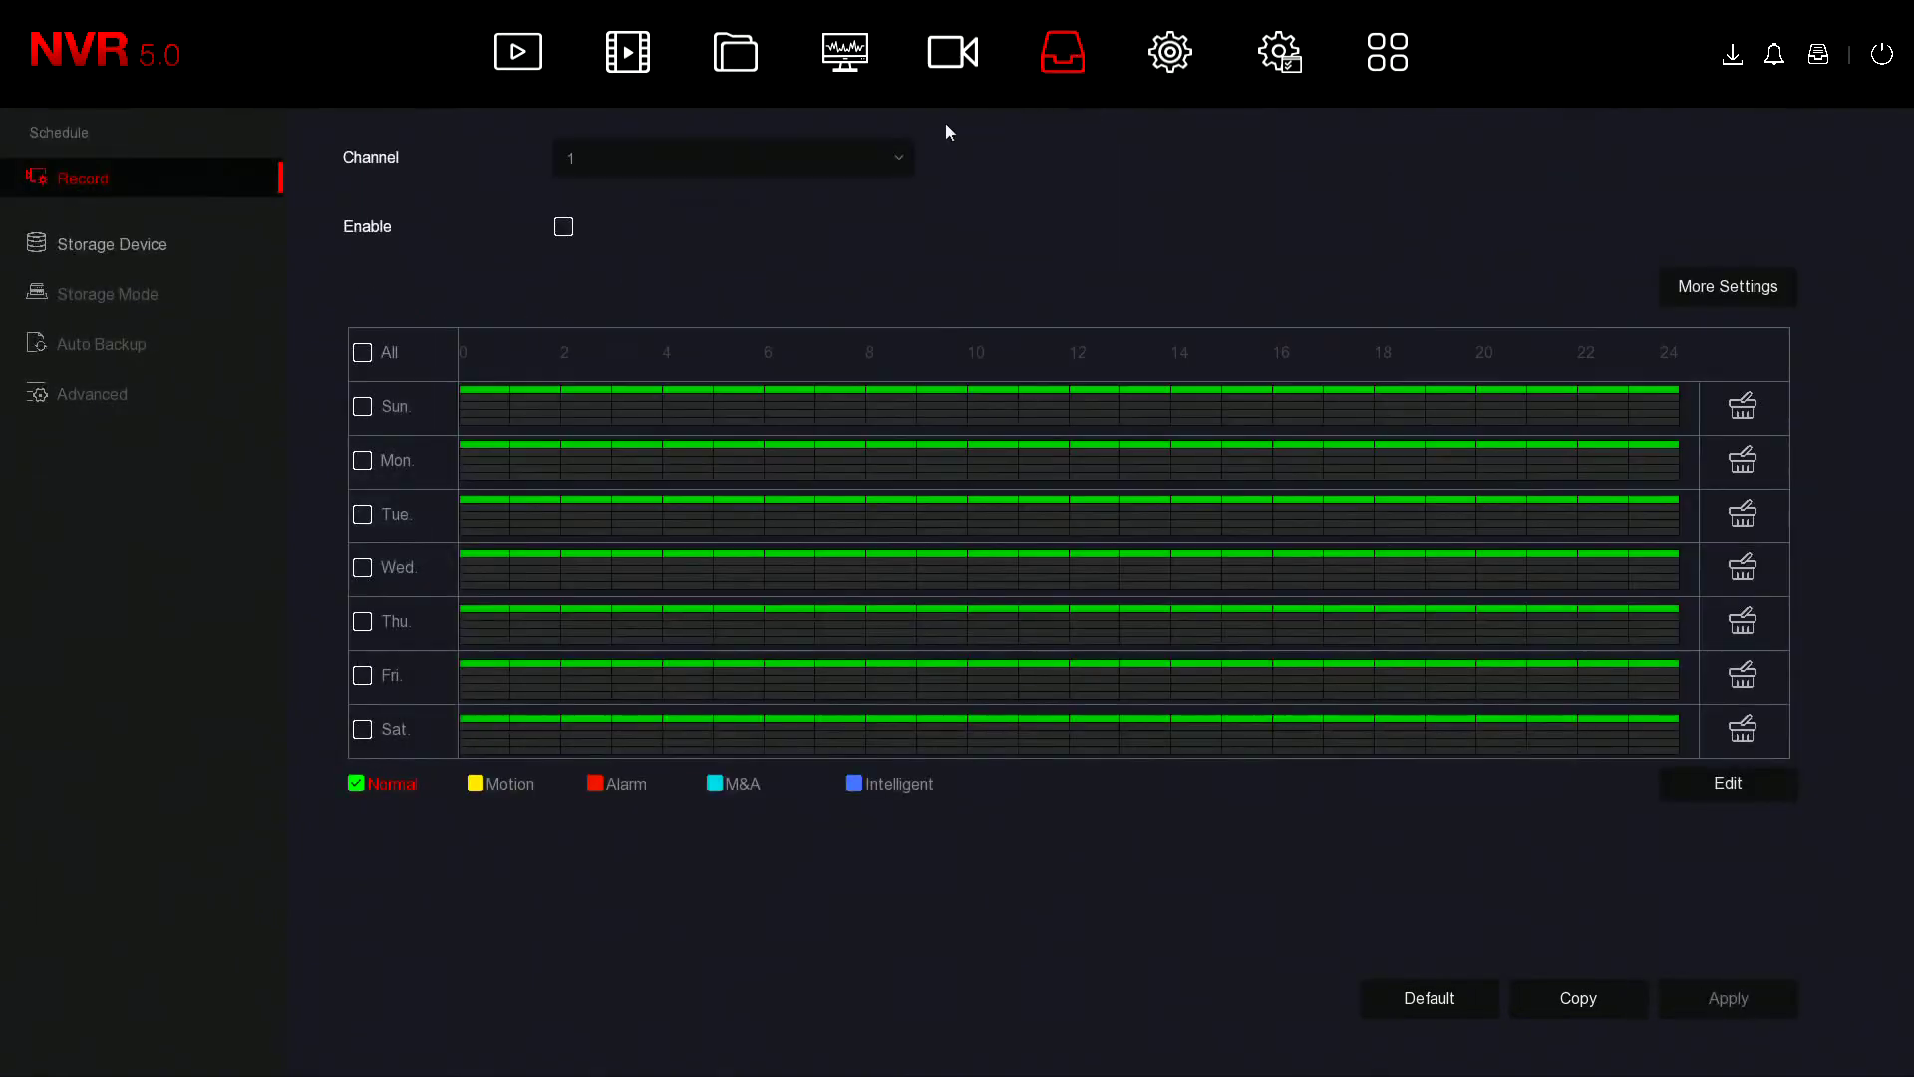
pyautogui.click(630, 166)
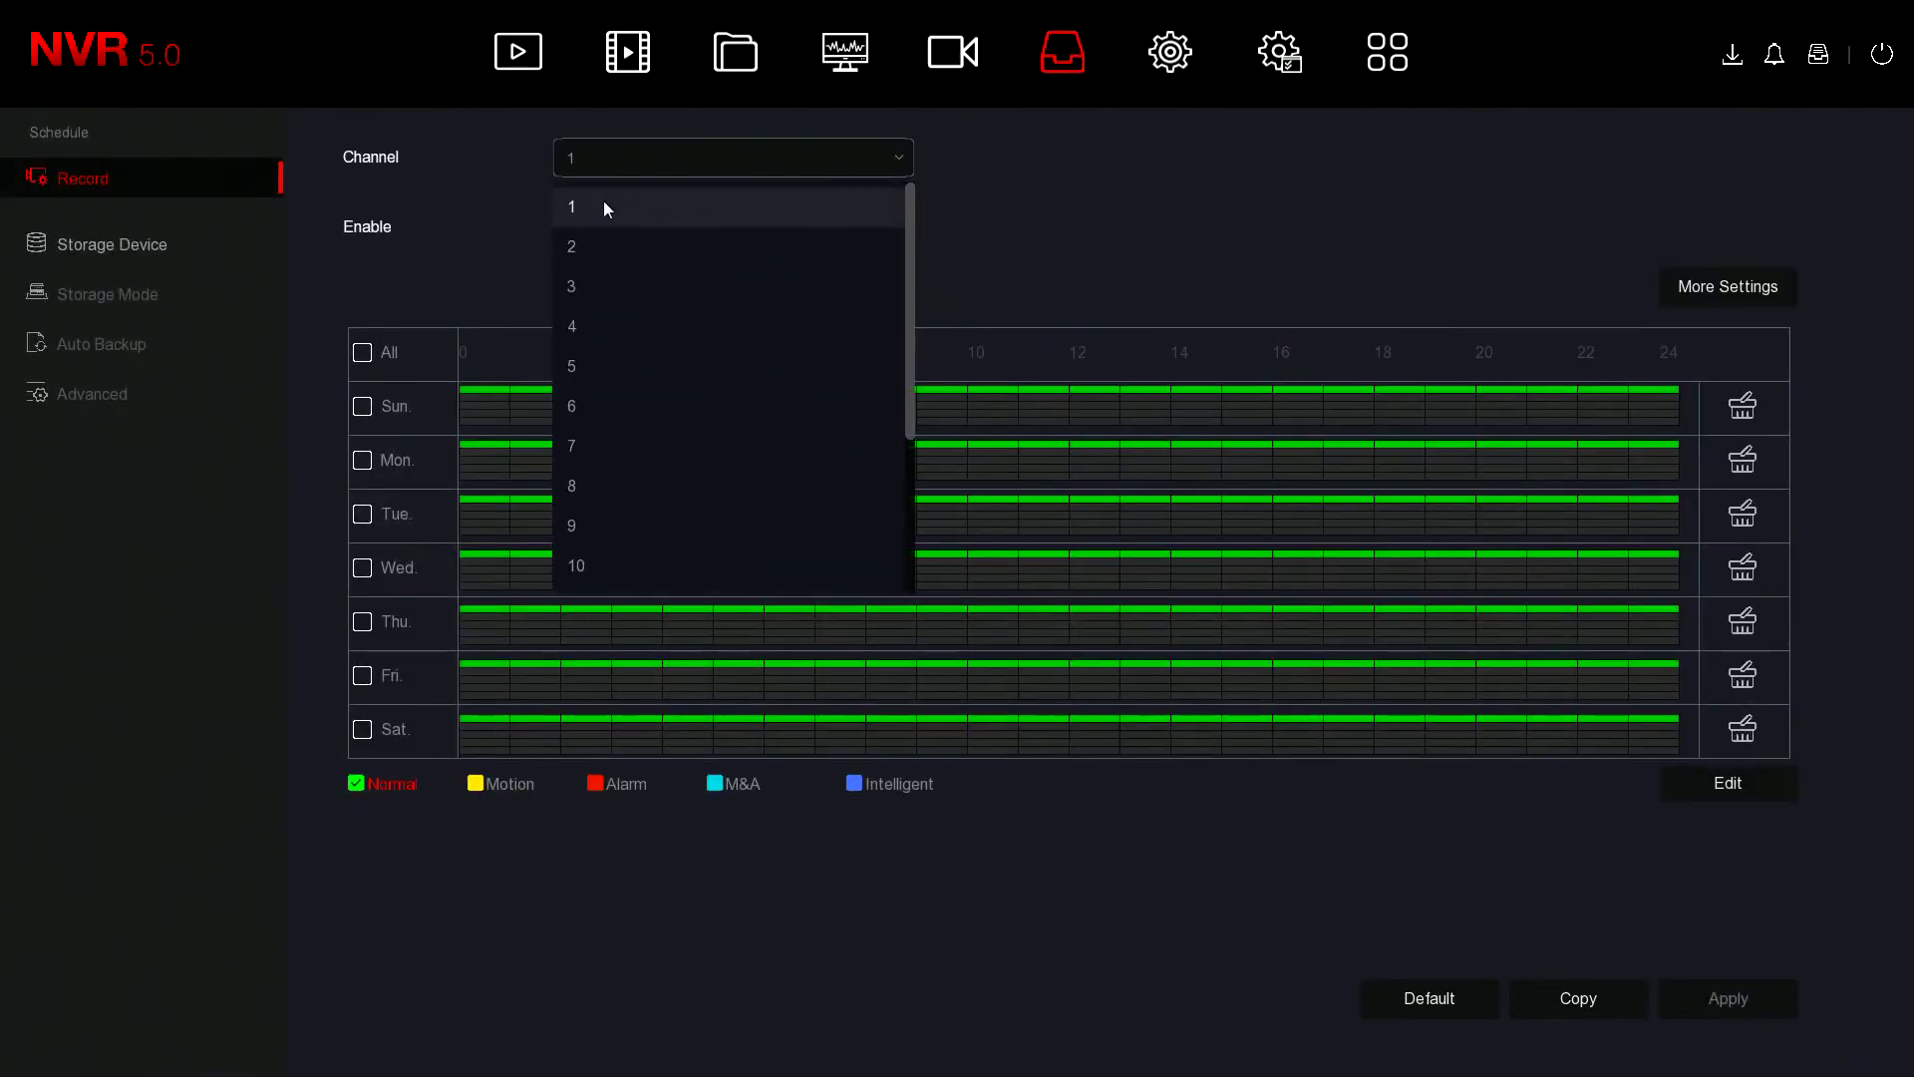
pyautogui.click(604, 209)
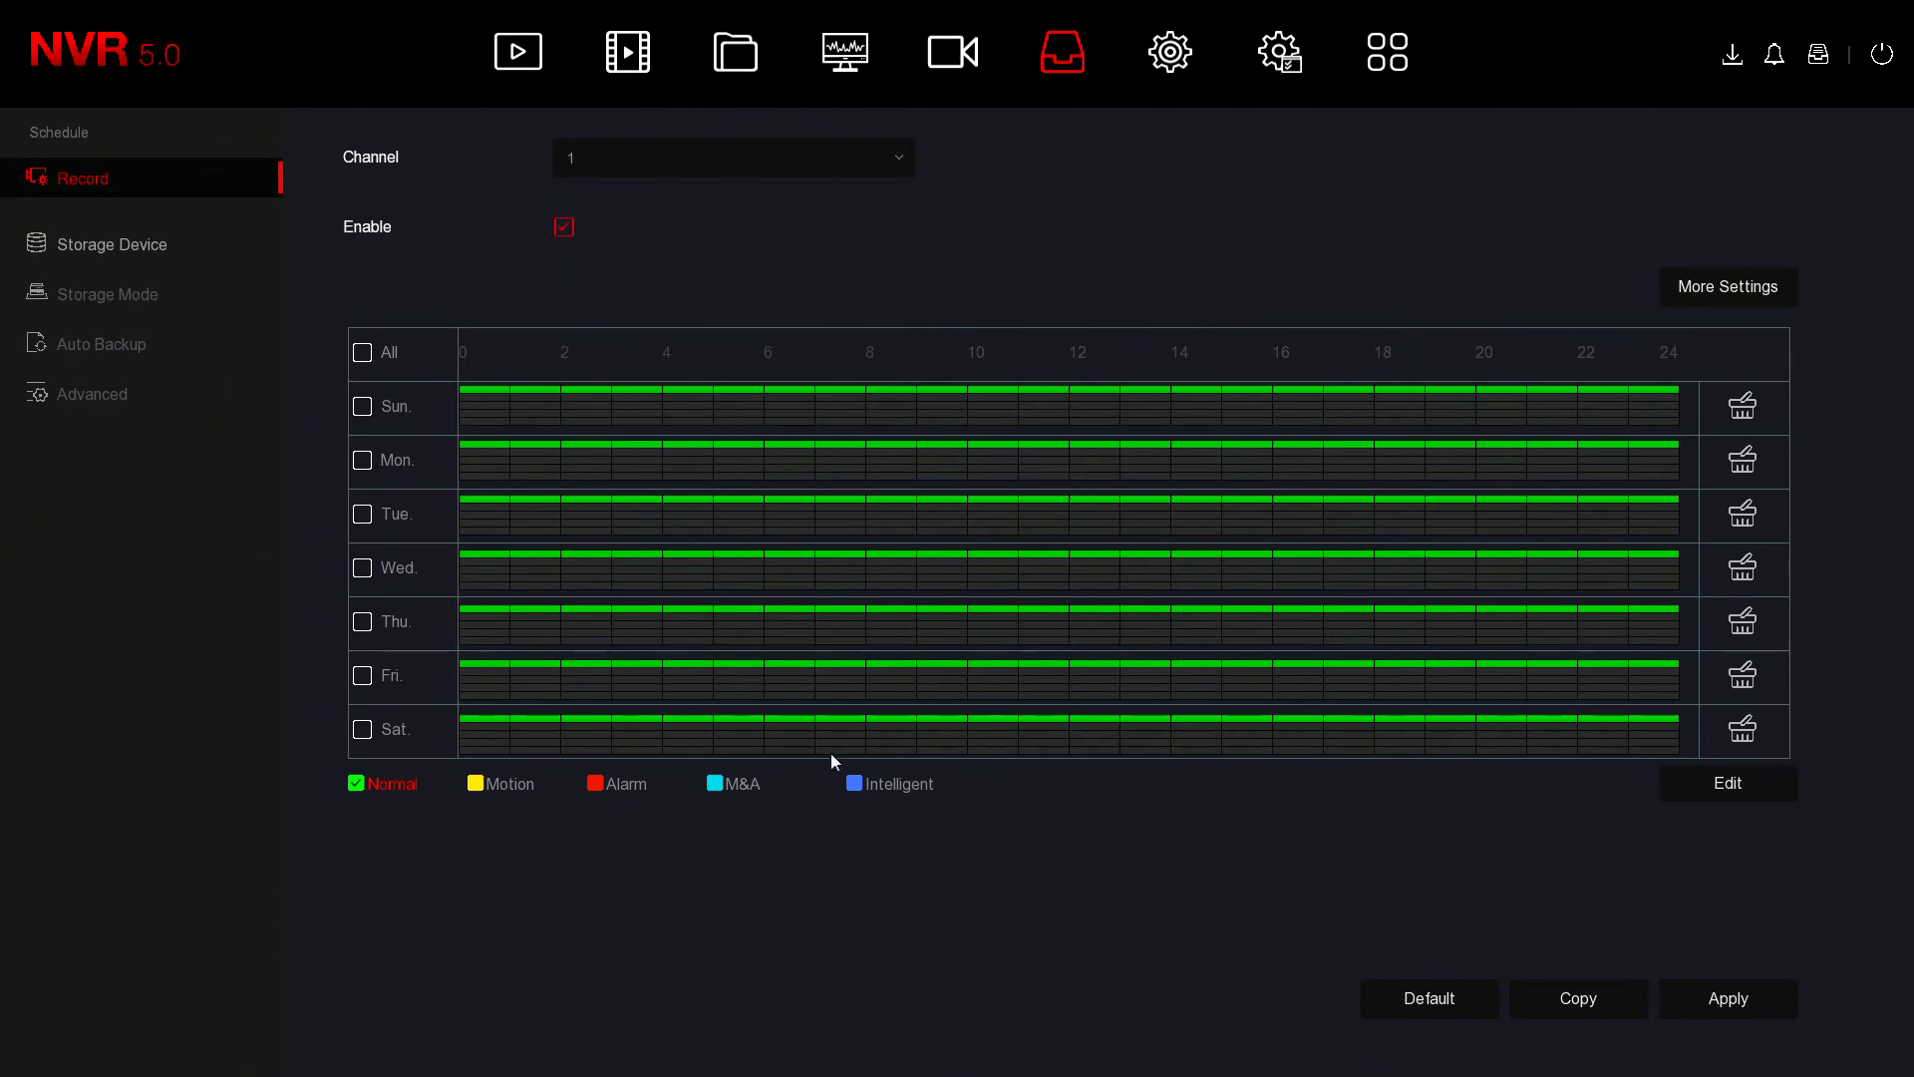
pyautogui.click(854, 785)
pyautogui.click(479, 784)
pyautogui.click(363, 352)
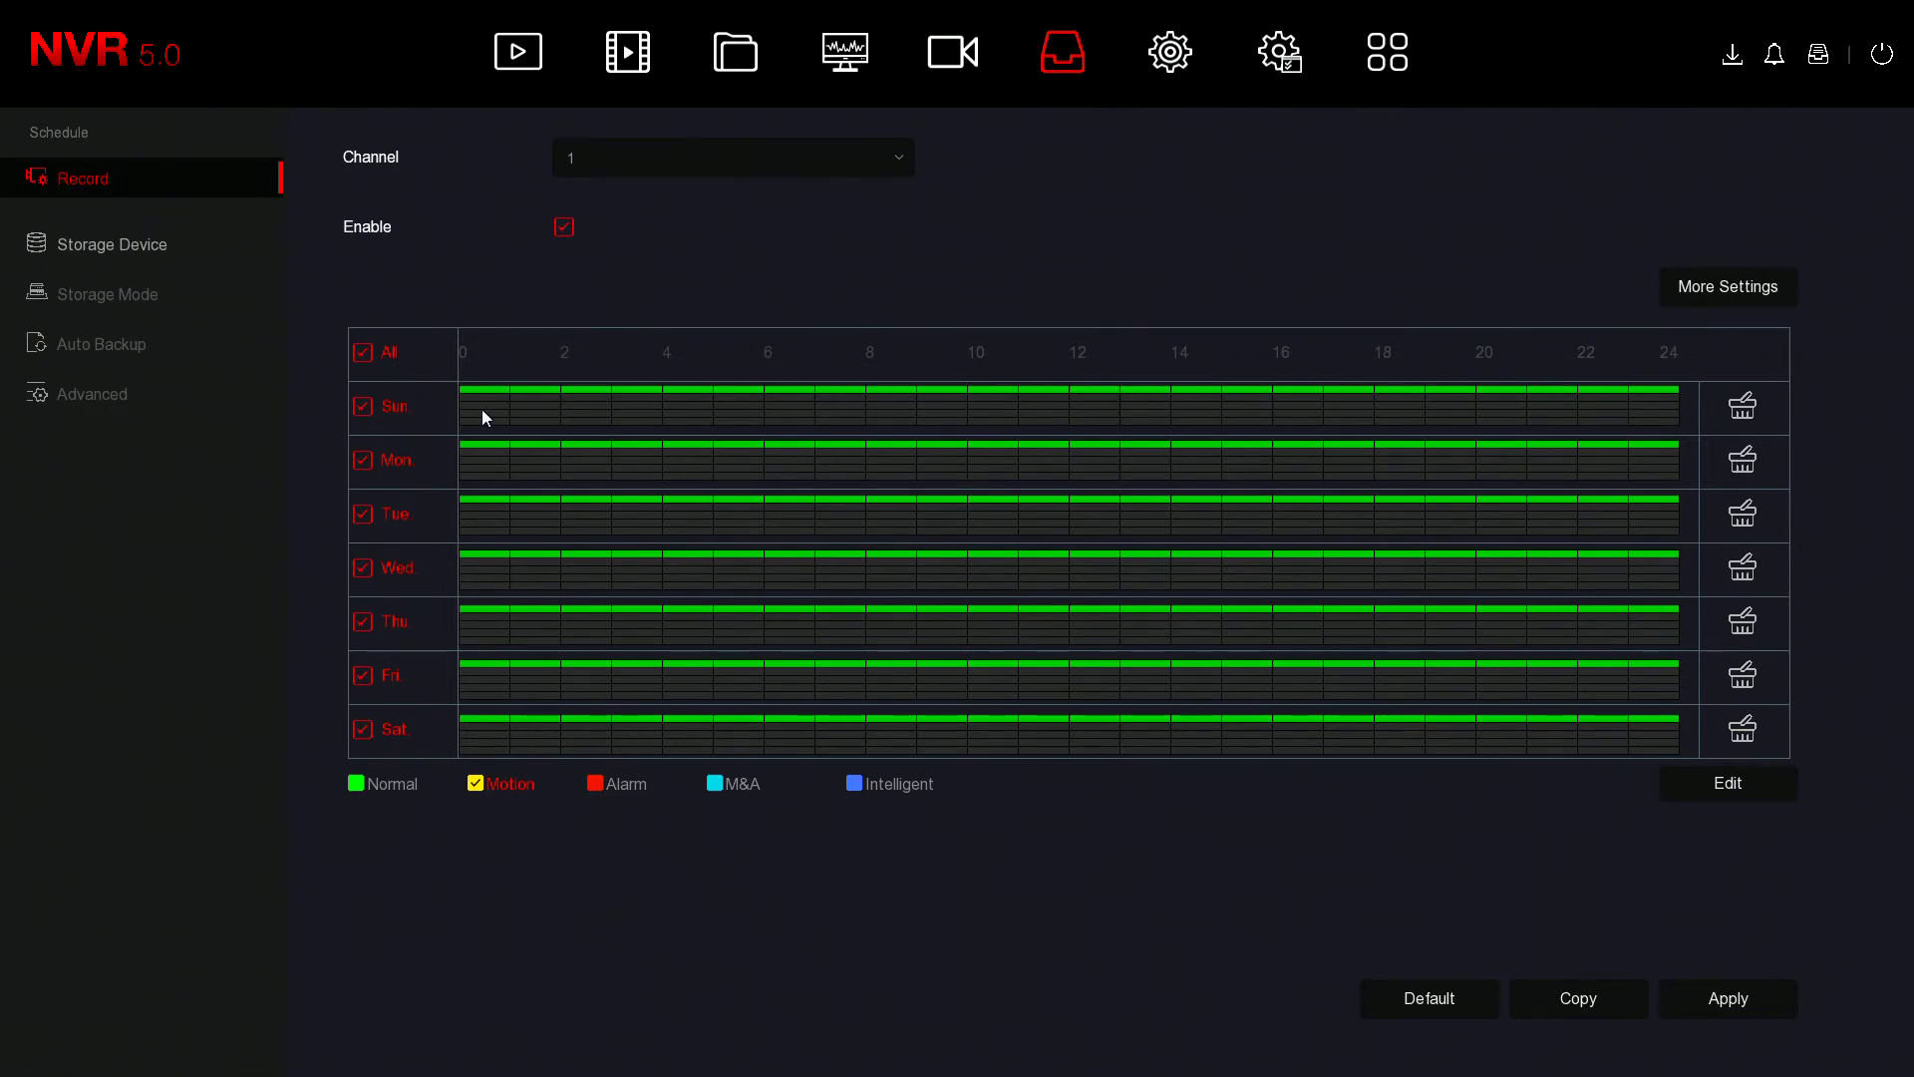
pyautogui.moveTo(482, 409); pyautogui.dragTo(1660, 423)
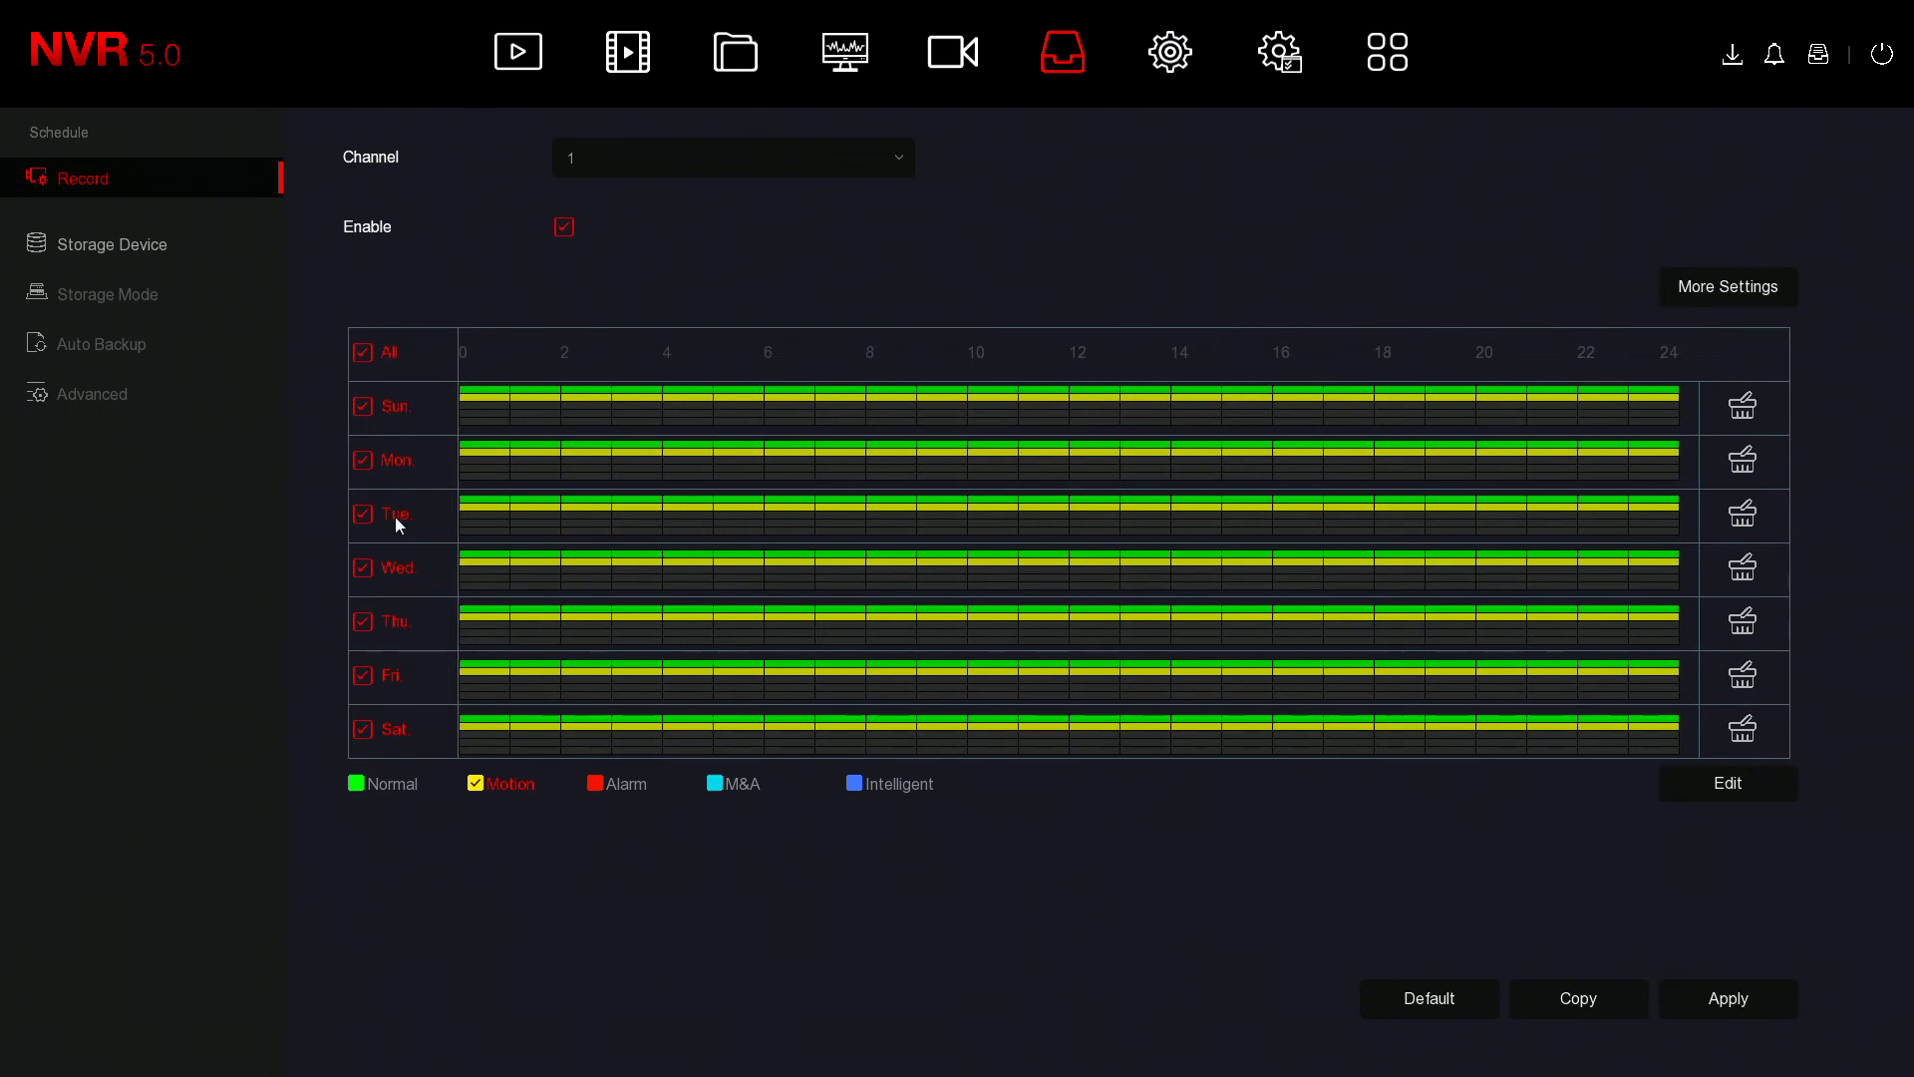
# - Deselect Sunday from All days and repaint Sunday's Motion bar out to hour 24
pyautogui.click(362, 406)
pyautogui.moveTo(462, 397); pyautogui.dragTo(1576, 385)
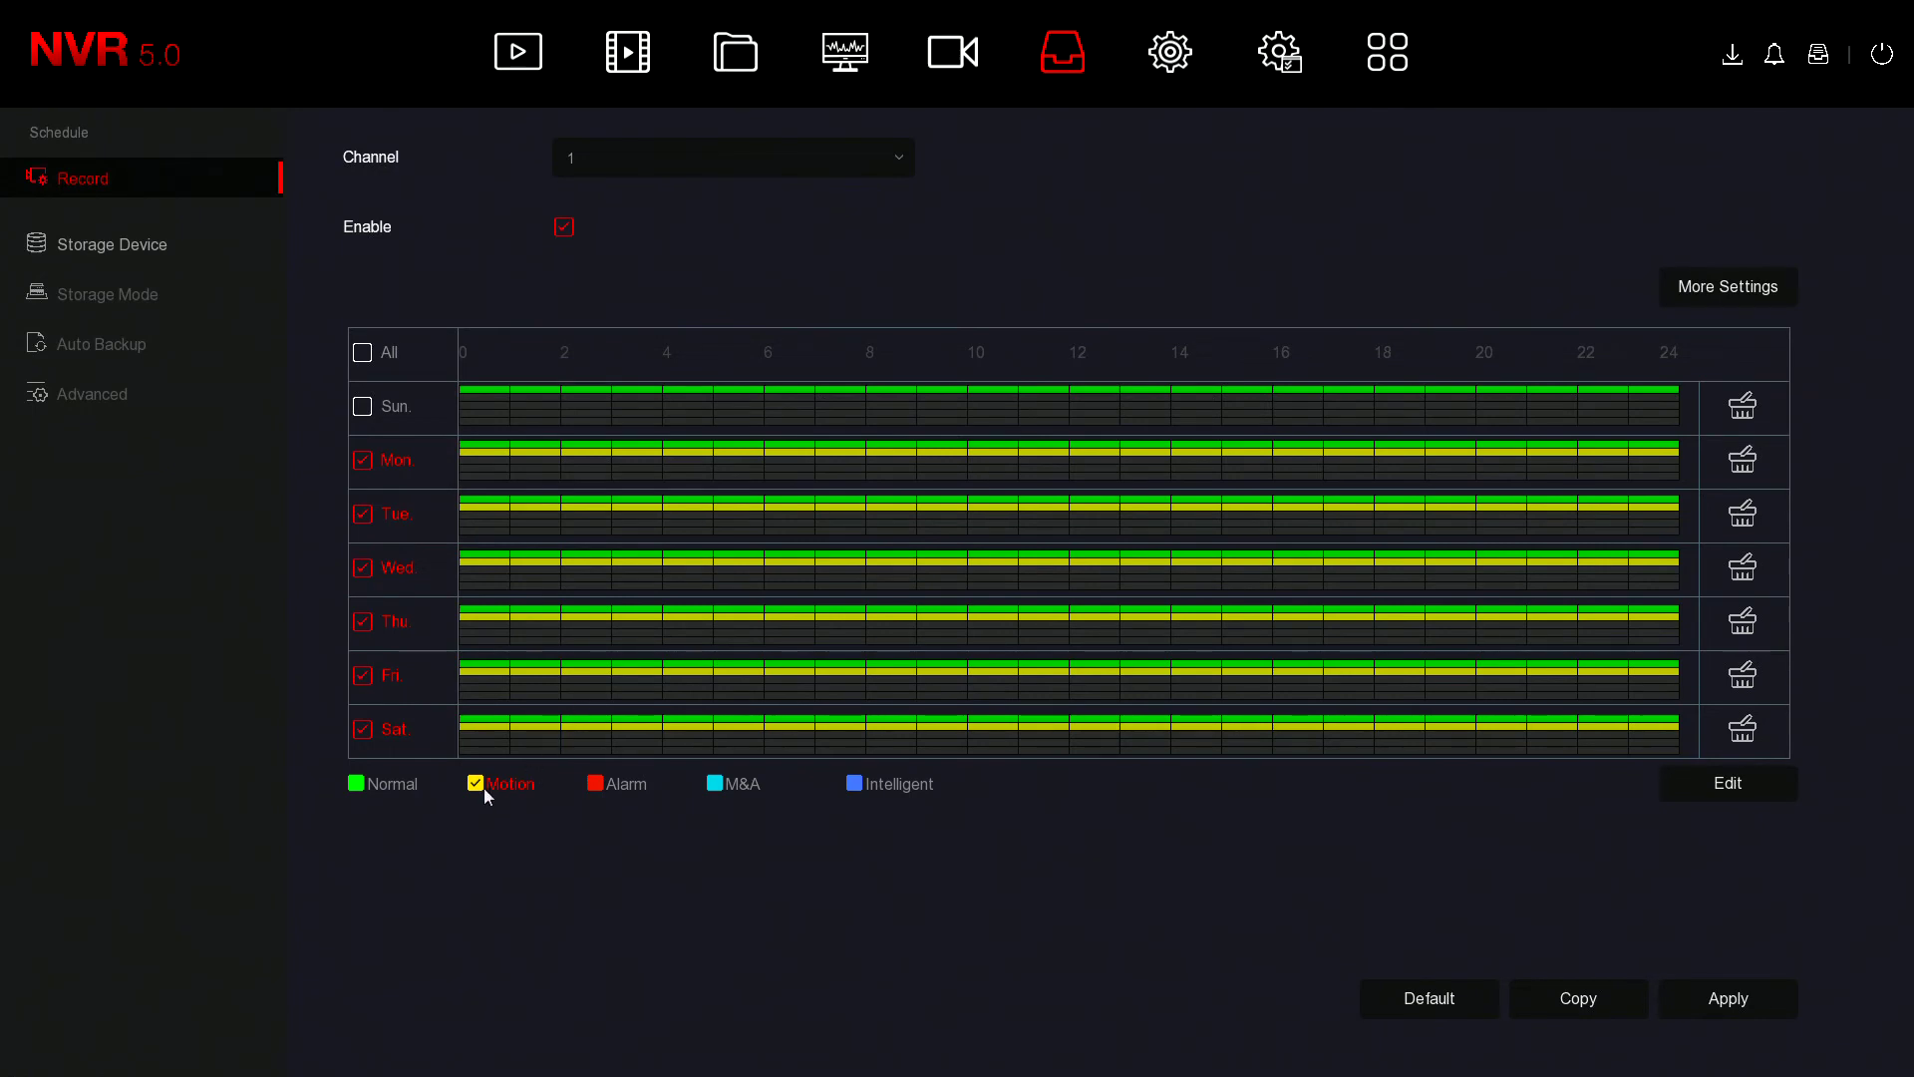
pyautogui.moveTo(610, 398); pyautogui.dragTo(1677, 404)
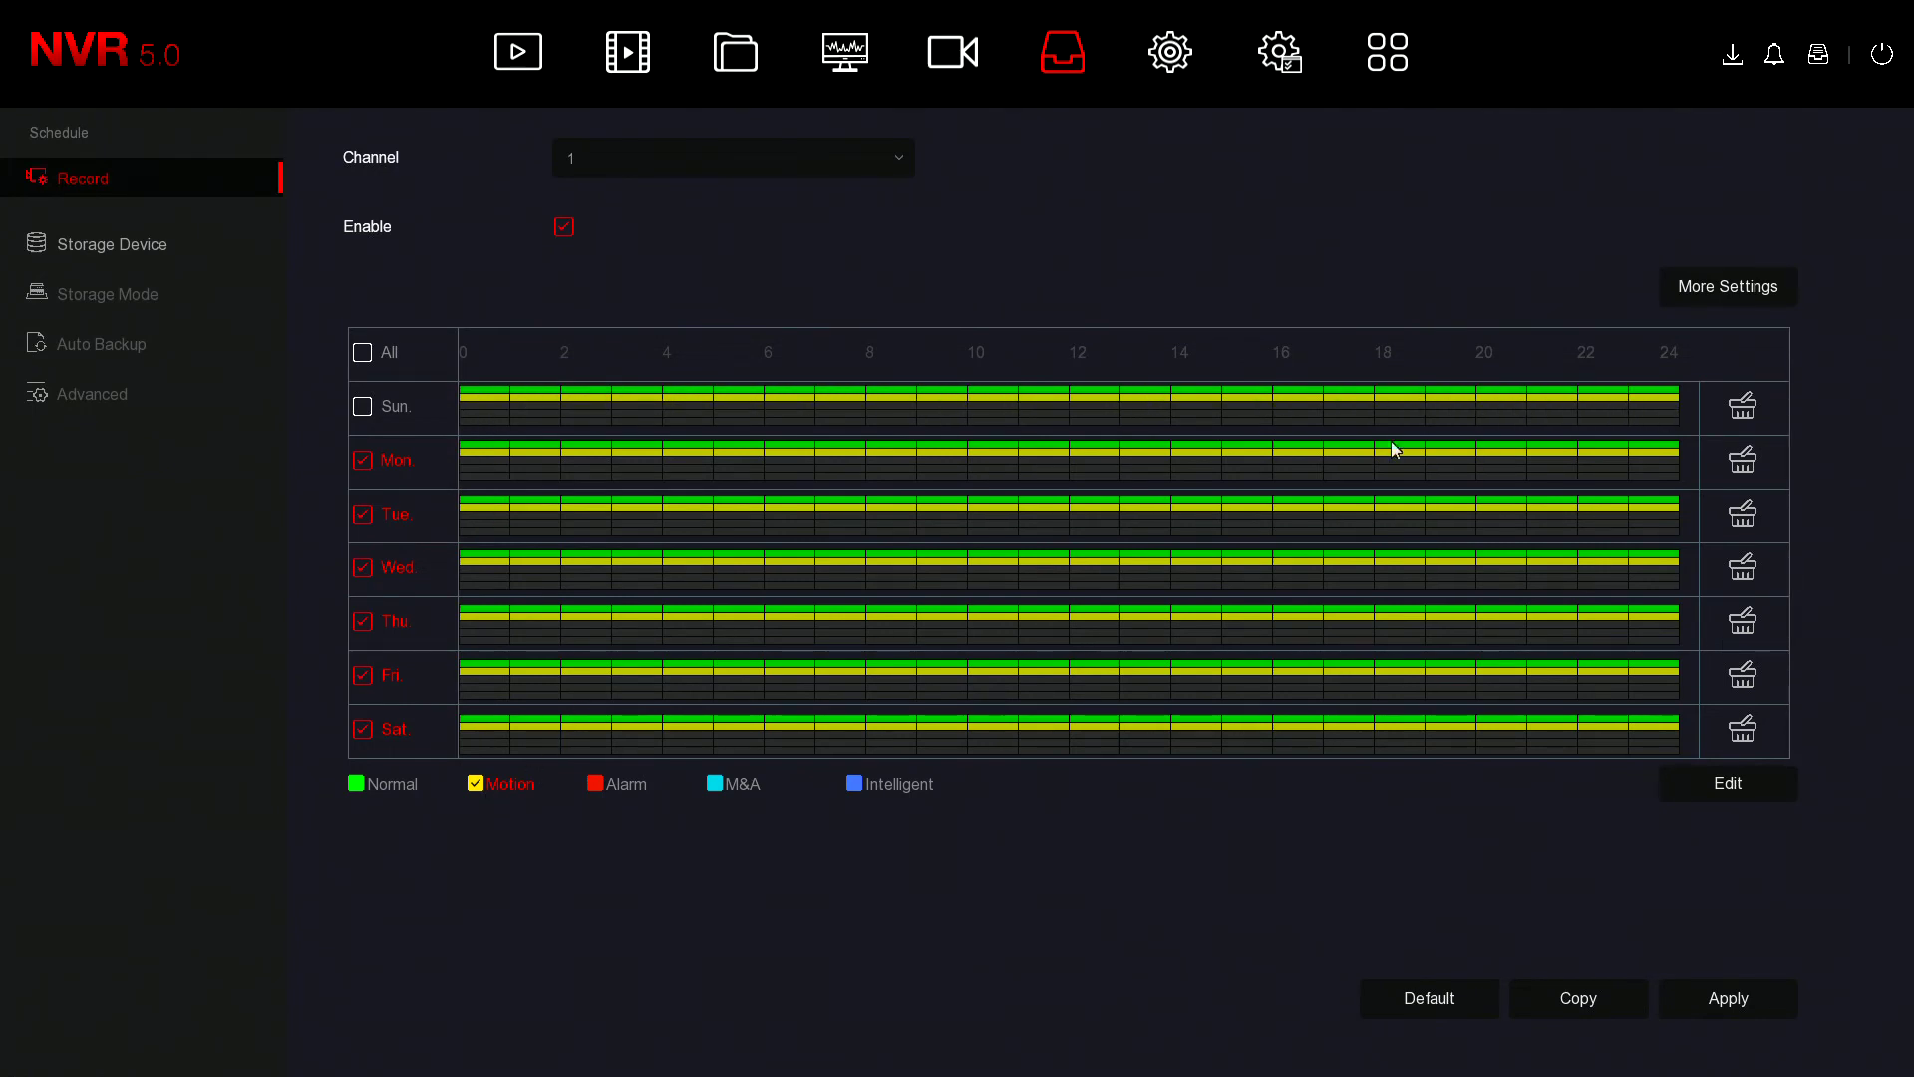
pyautogui.click(356, 784)
pyautogui.moveTo(489, 418); pyautogui.dragTo(1661, 423)
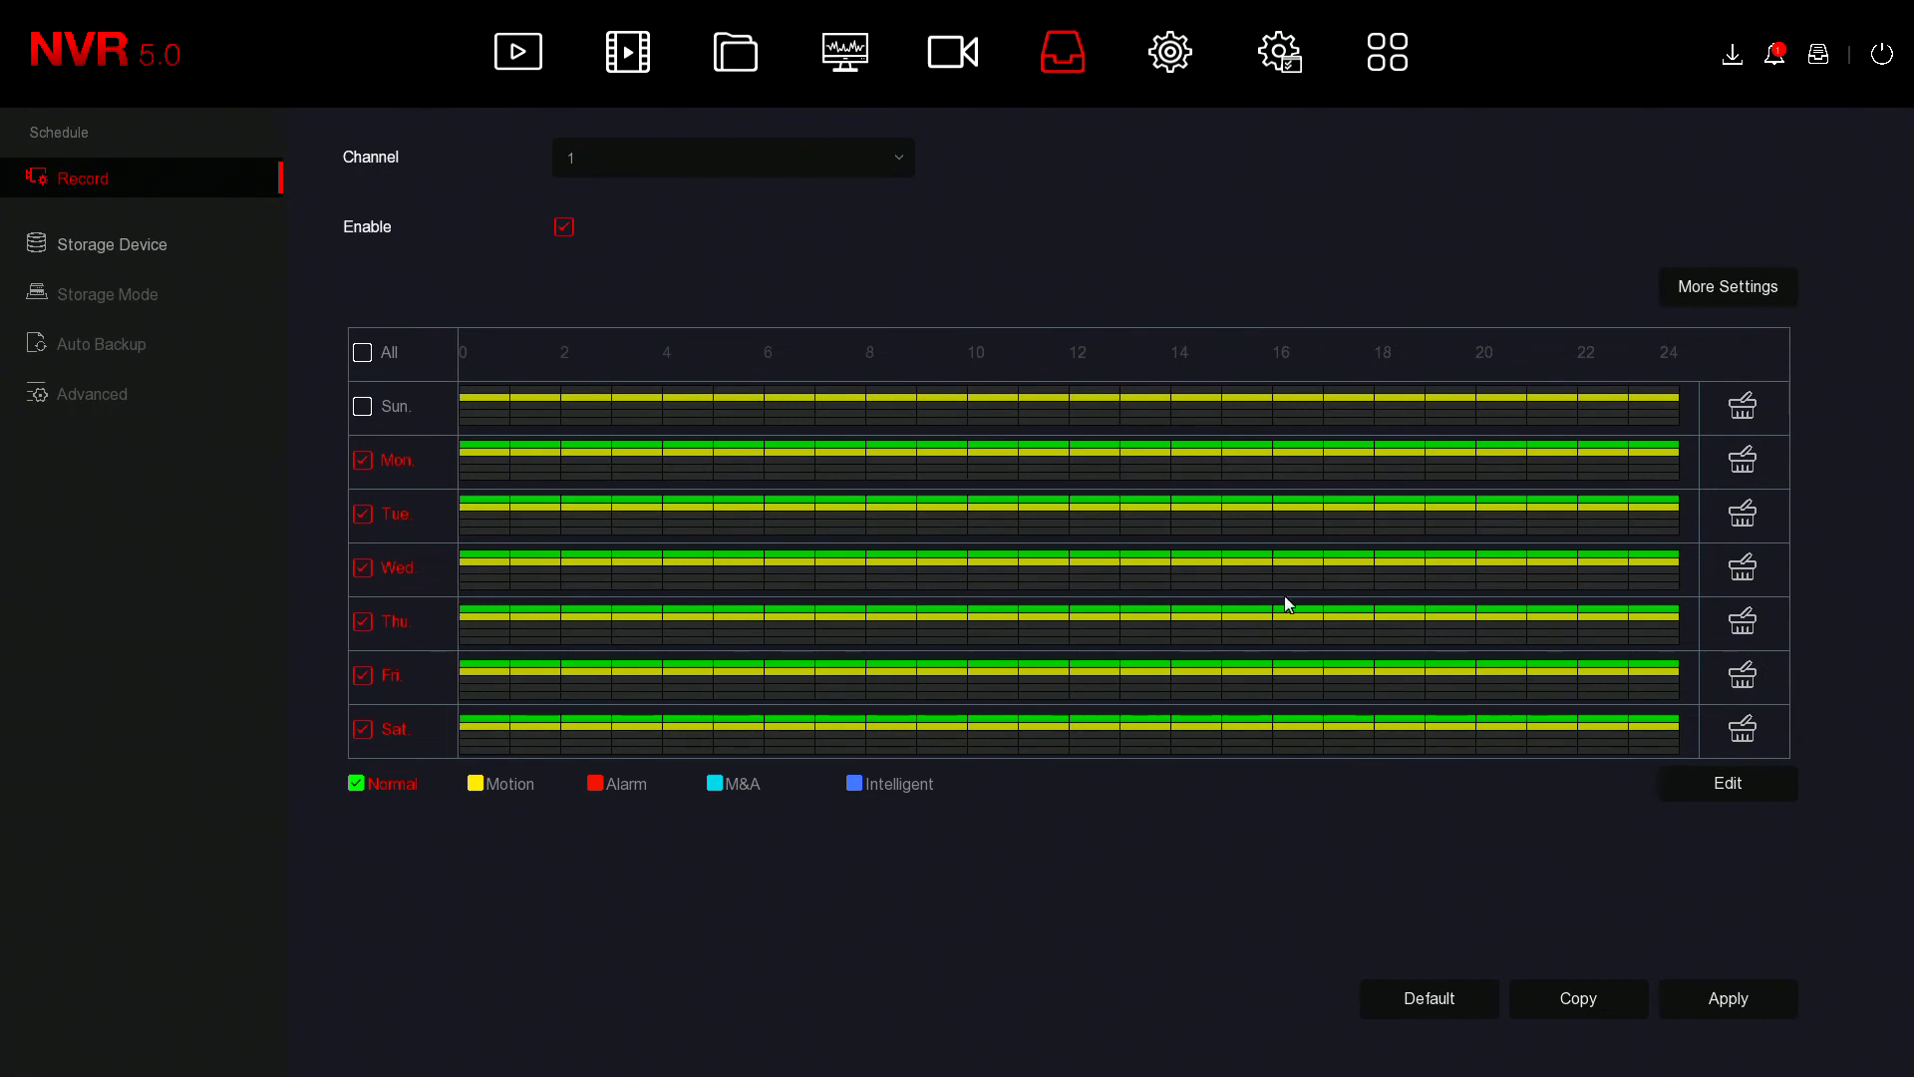
pyautogui.click(1689, 989)
pyautogui.click(1716, 284)
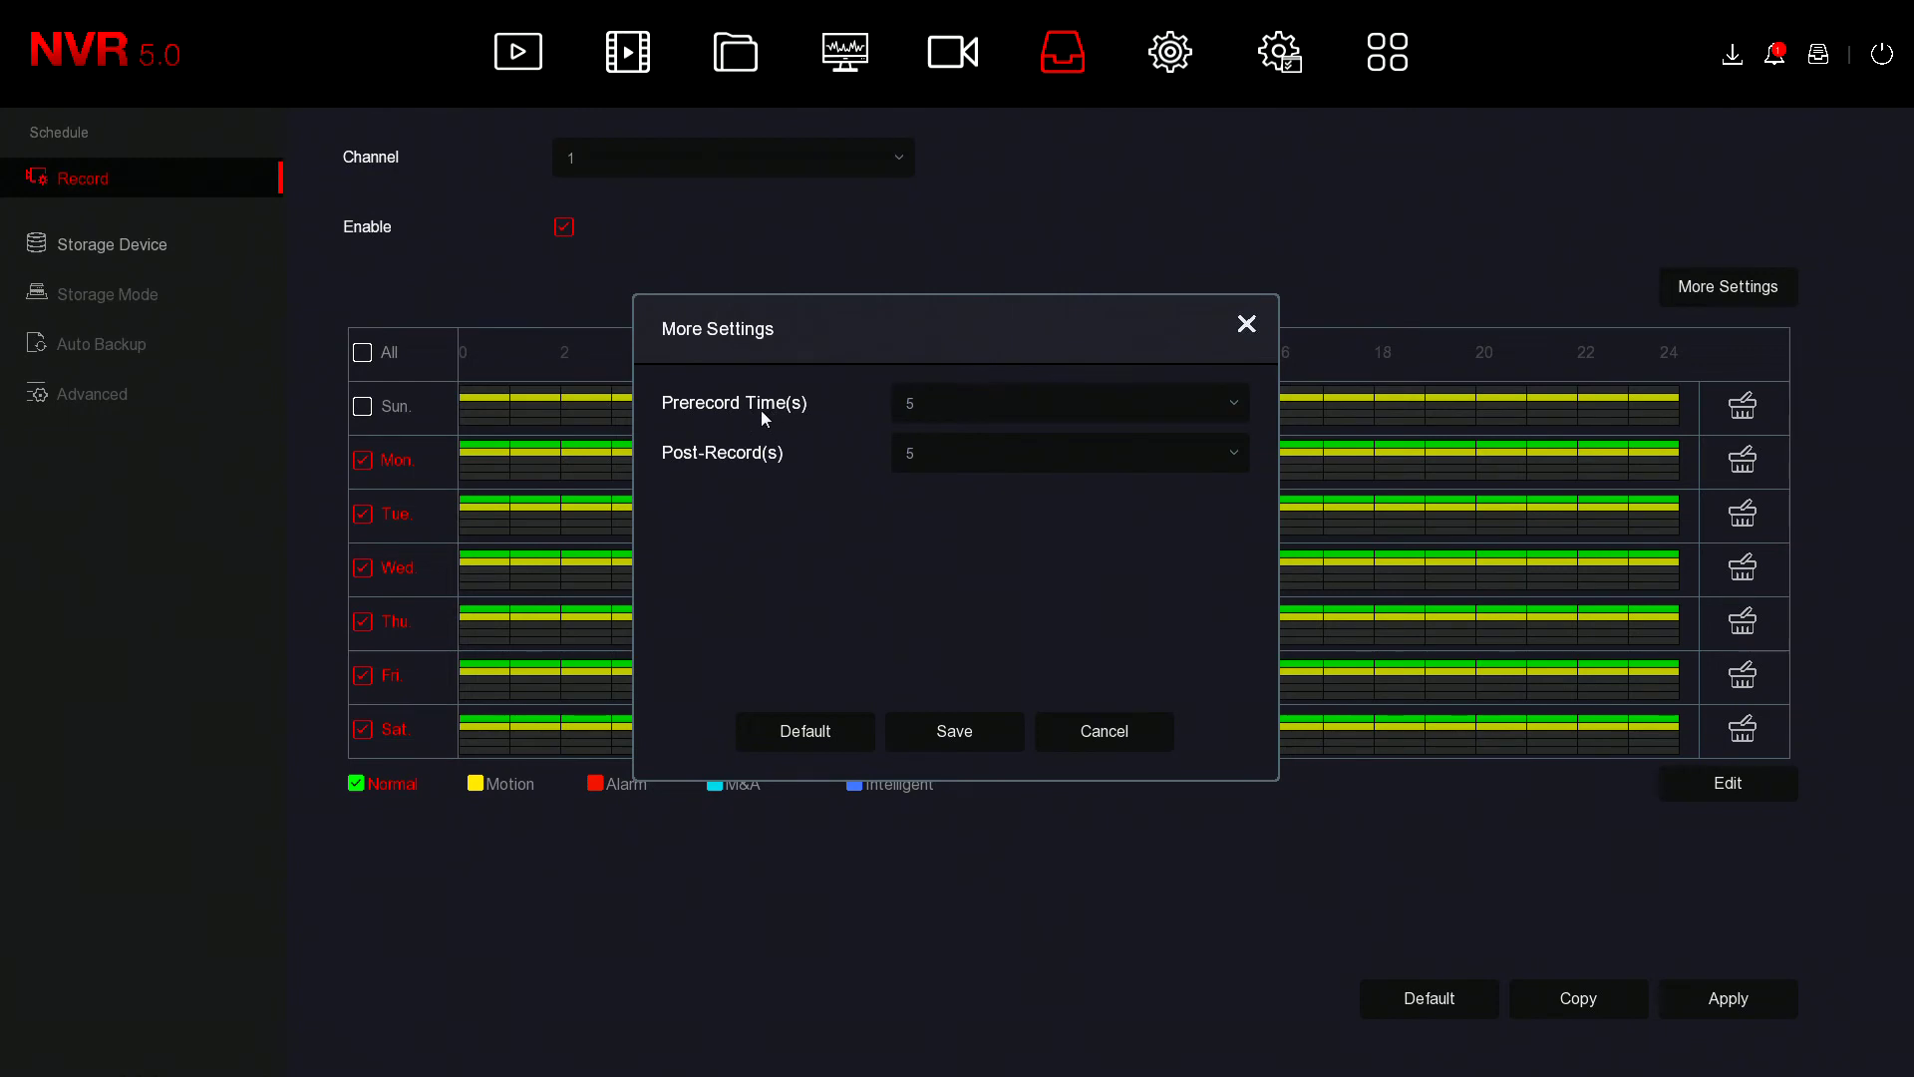
pyautogui.click(992, 463)
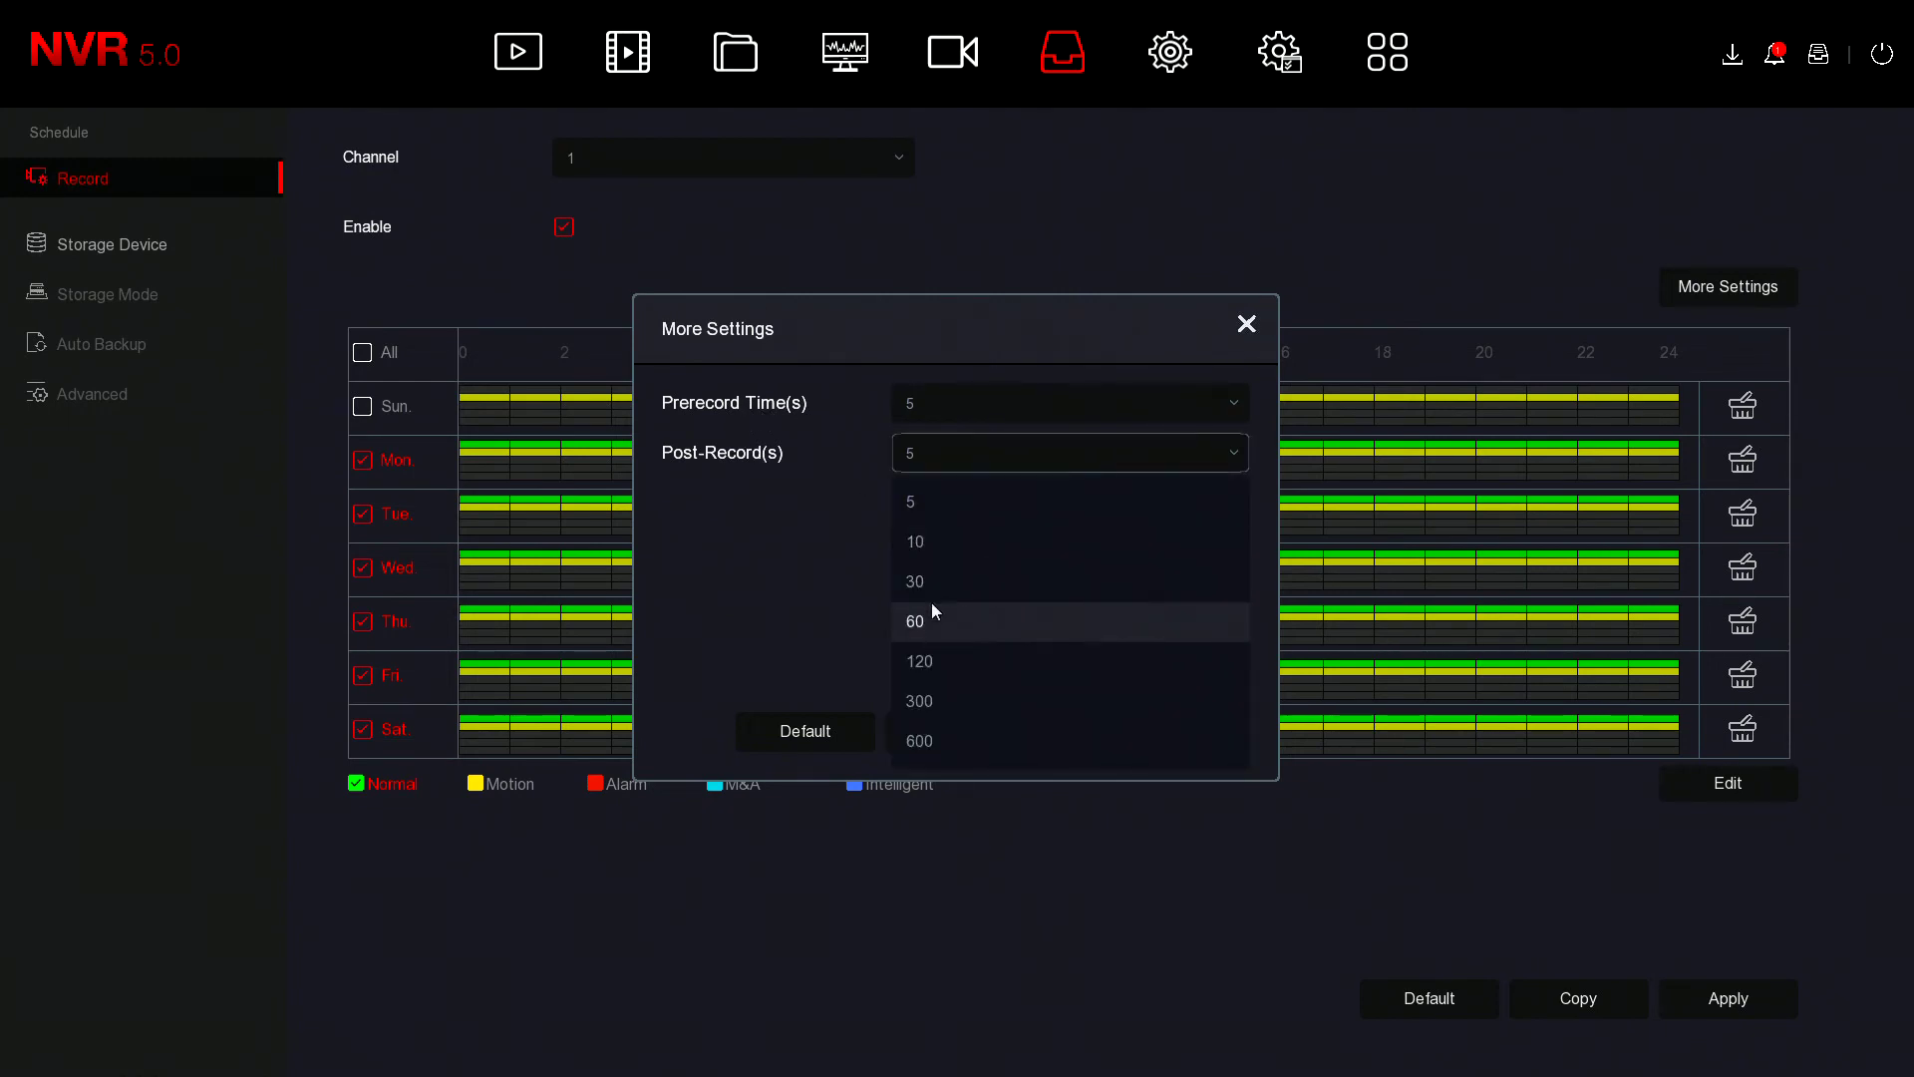
pyautogui.click(945, 456)
pyautogui.click(942, 448)
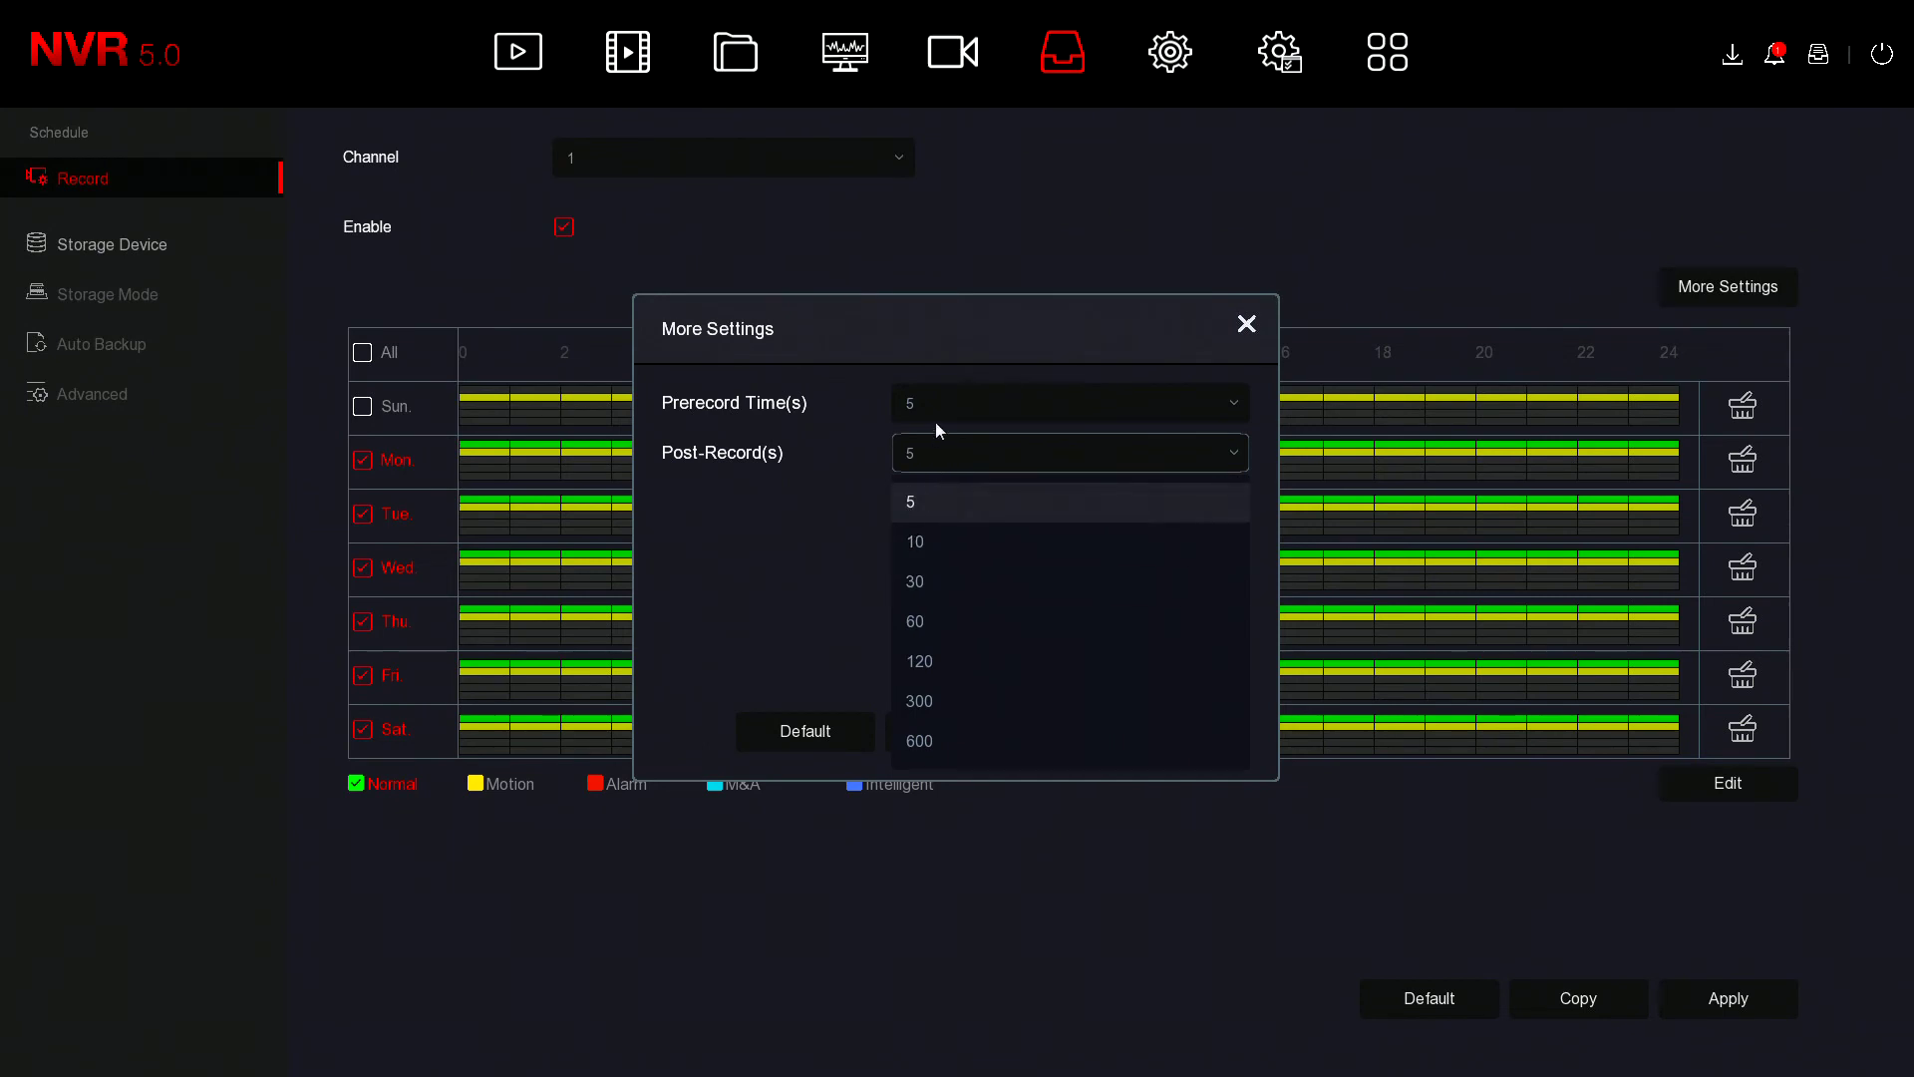
pyautogui.click(938, 419)
pyautogui.click(940, 405)
pyautogui.click(945, 464)
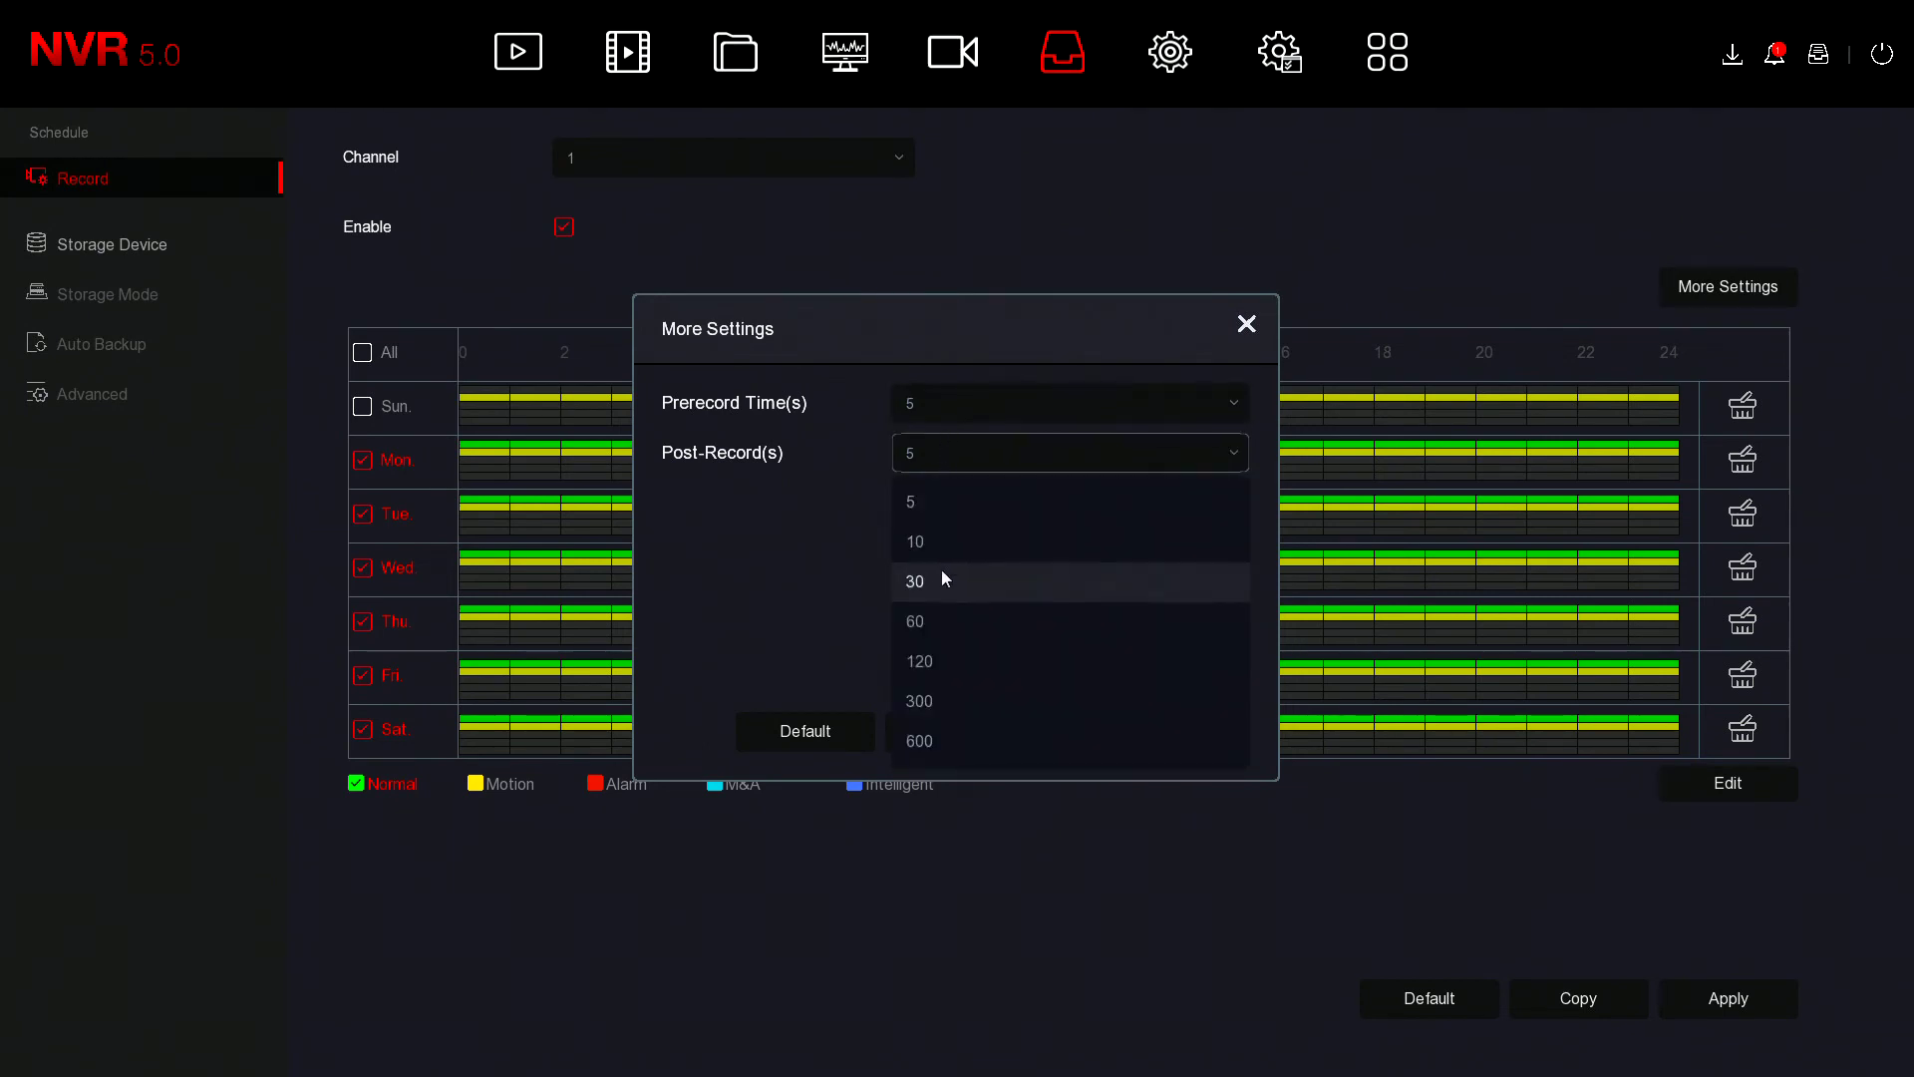
pyautogui.click(941, 501)
pyautogui.click(947, 464)
pyautogui.click(933, 619)
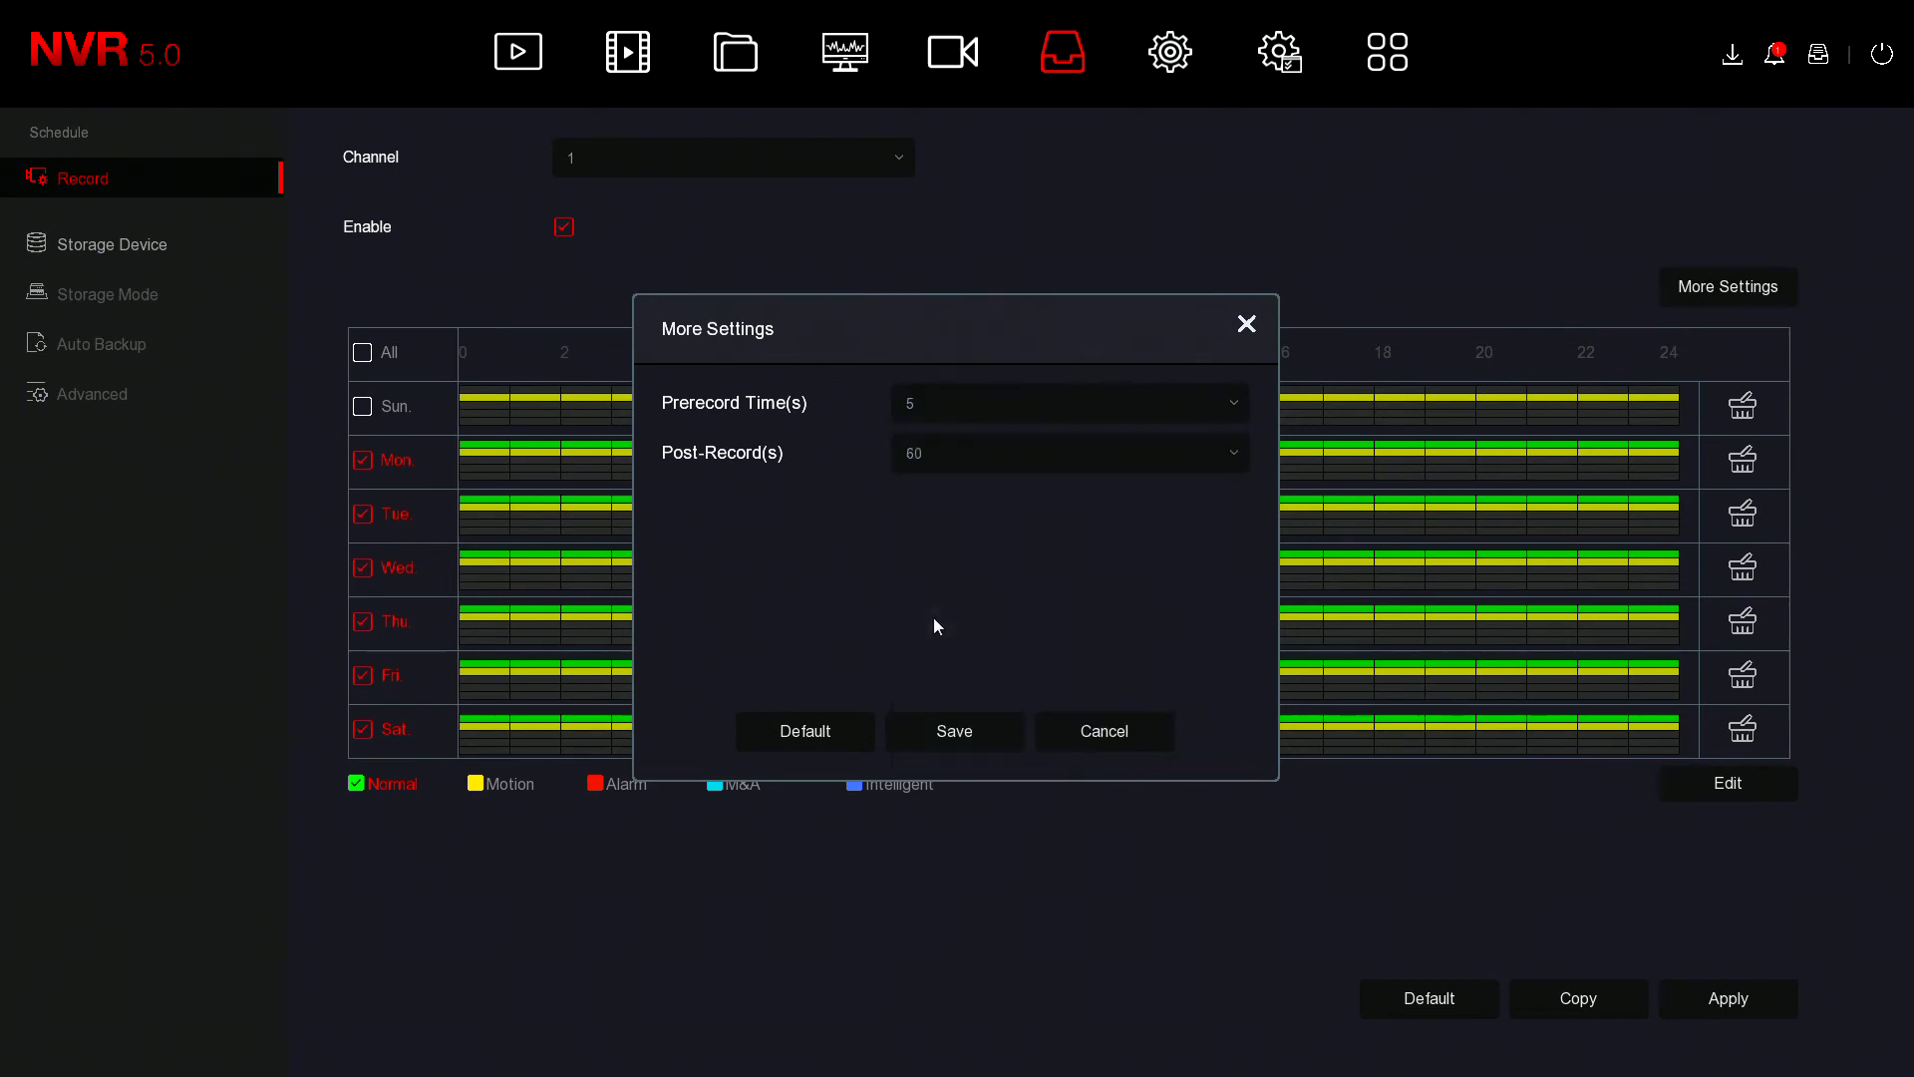
pyautogui.click(919, 455)
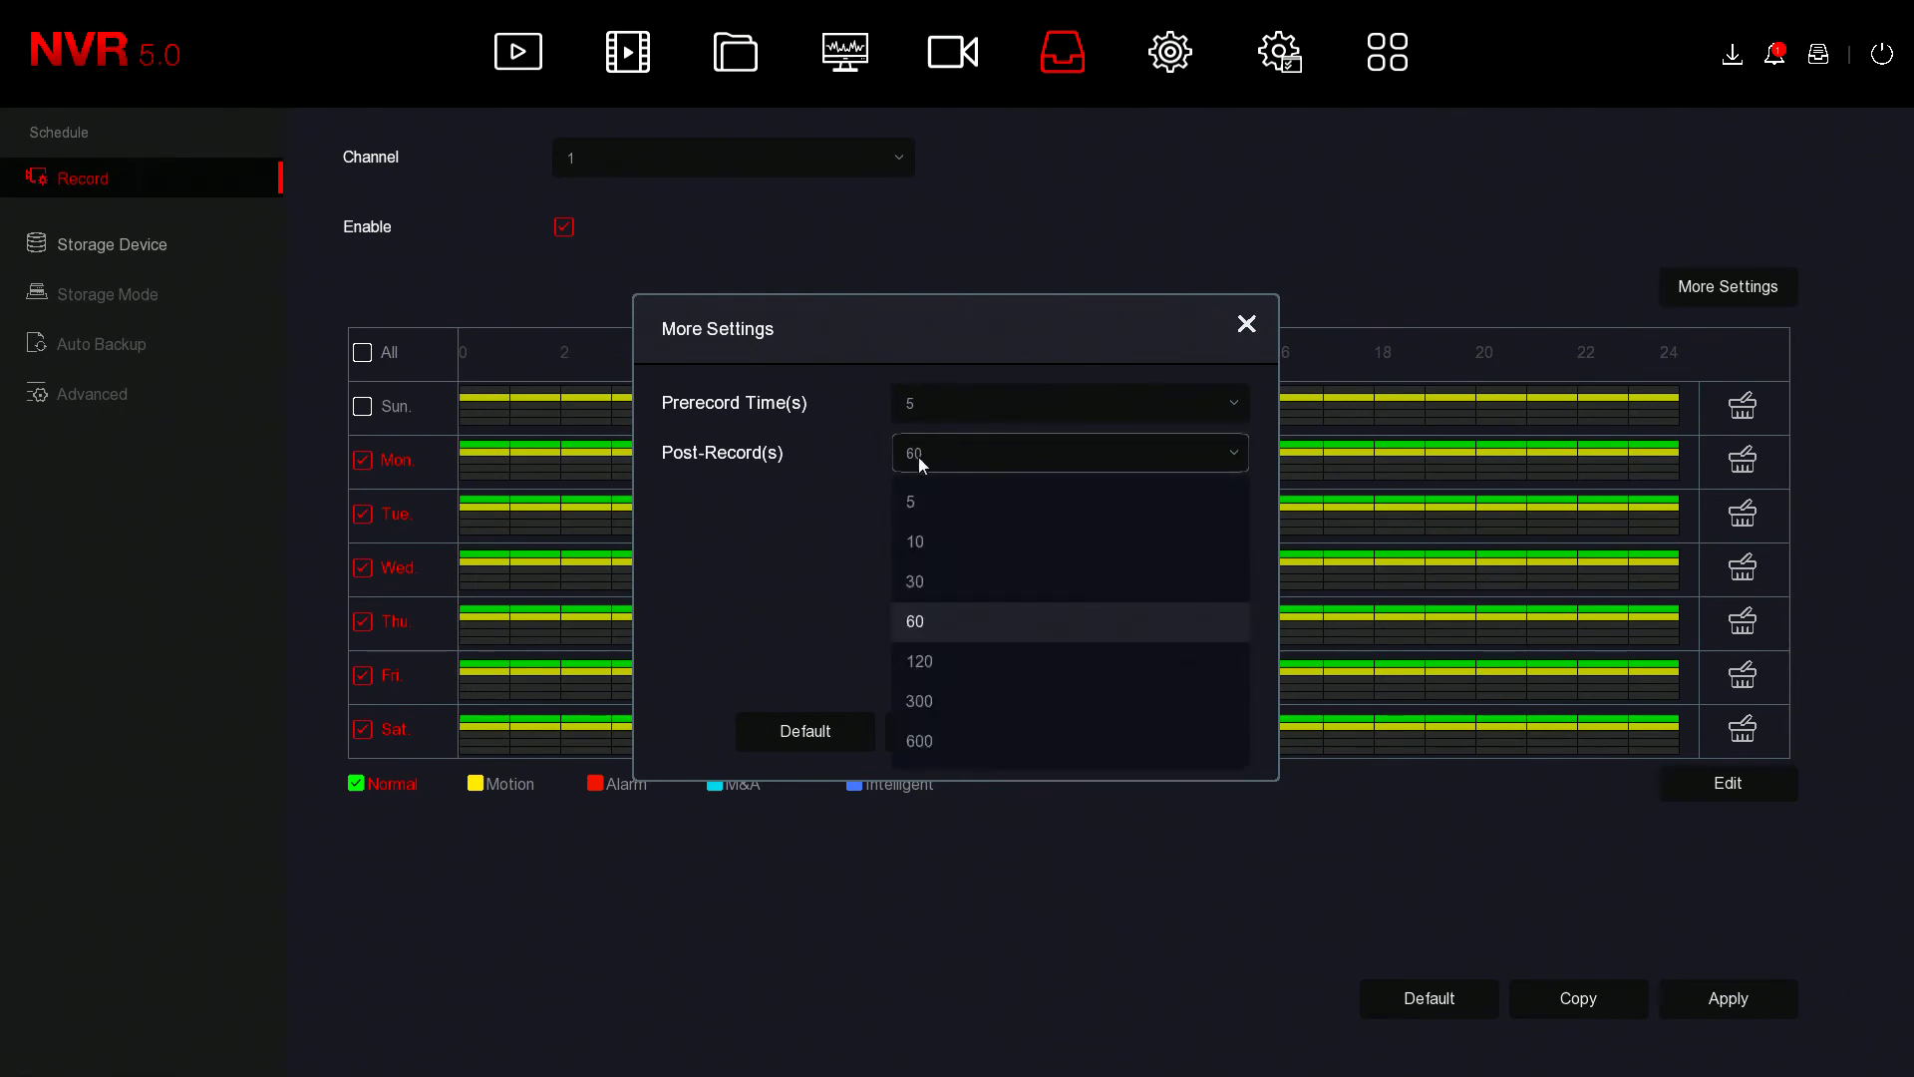
pyautogui.click(929, 538)
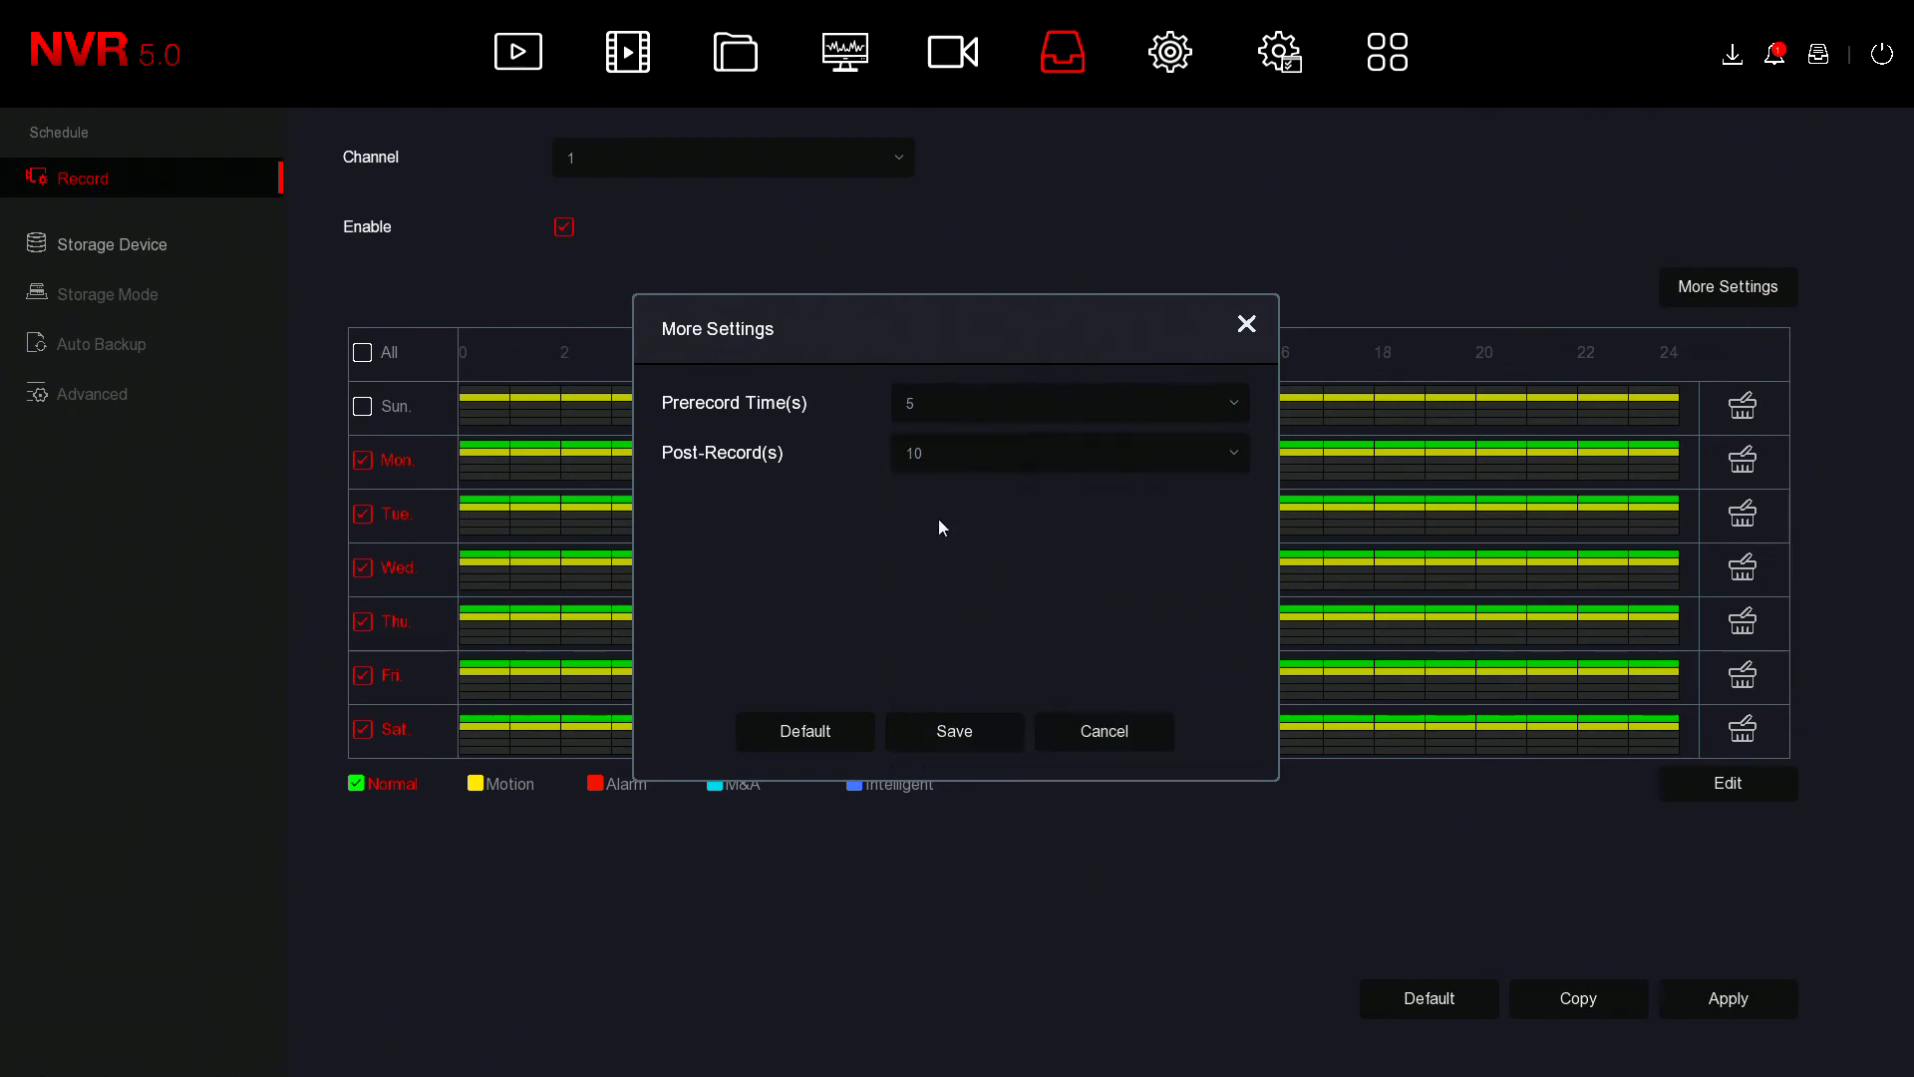
pyautogui.click(990, 726)
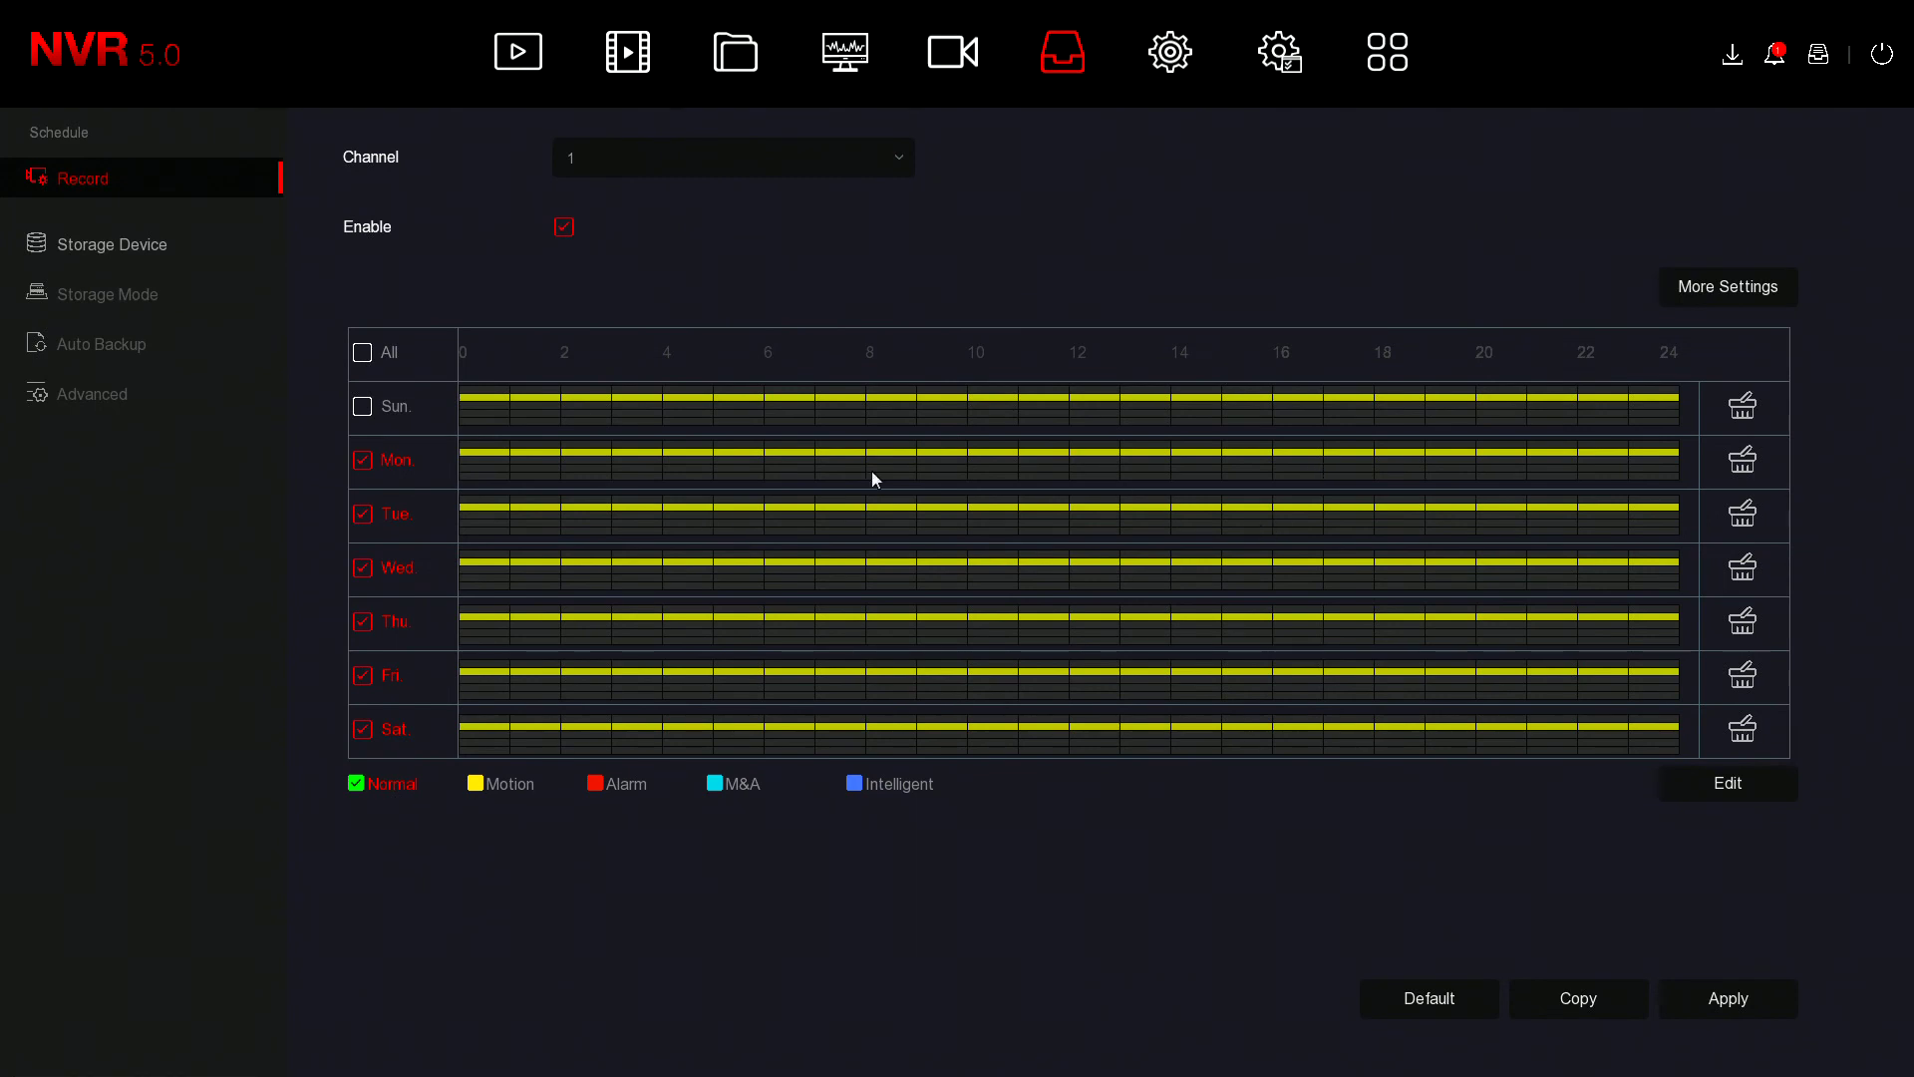
pyautogui.click(1731, 1005)
pyautogui.click(363, 353)
pyautogui.moveTo(470, 423)
pyautogui.mouseDown()
pyautogui.moveTo(894, 451)
pyautogui.moveTo(1768, 463)
pyautogui.mouseUp()
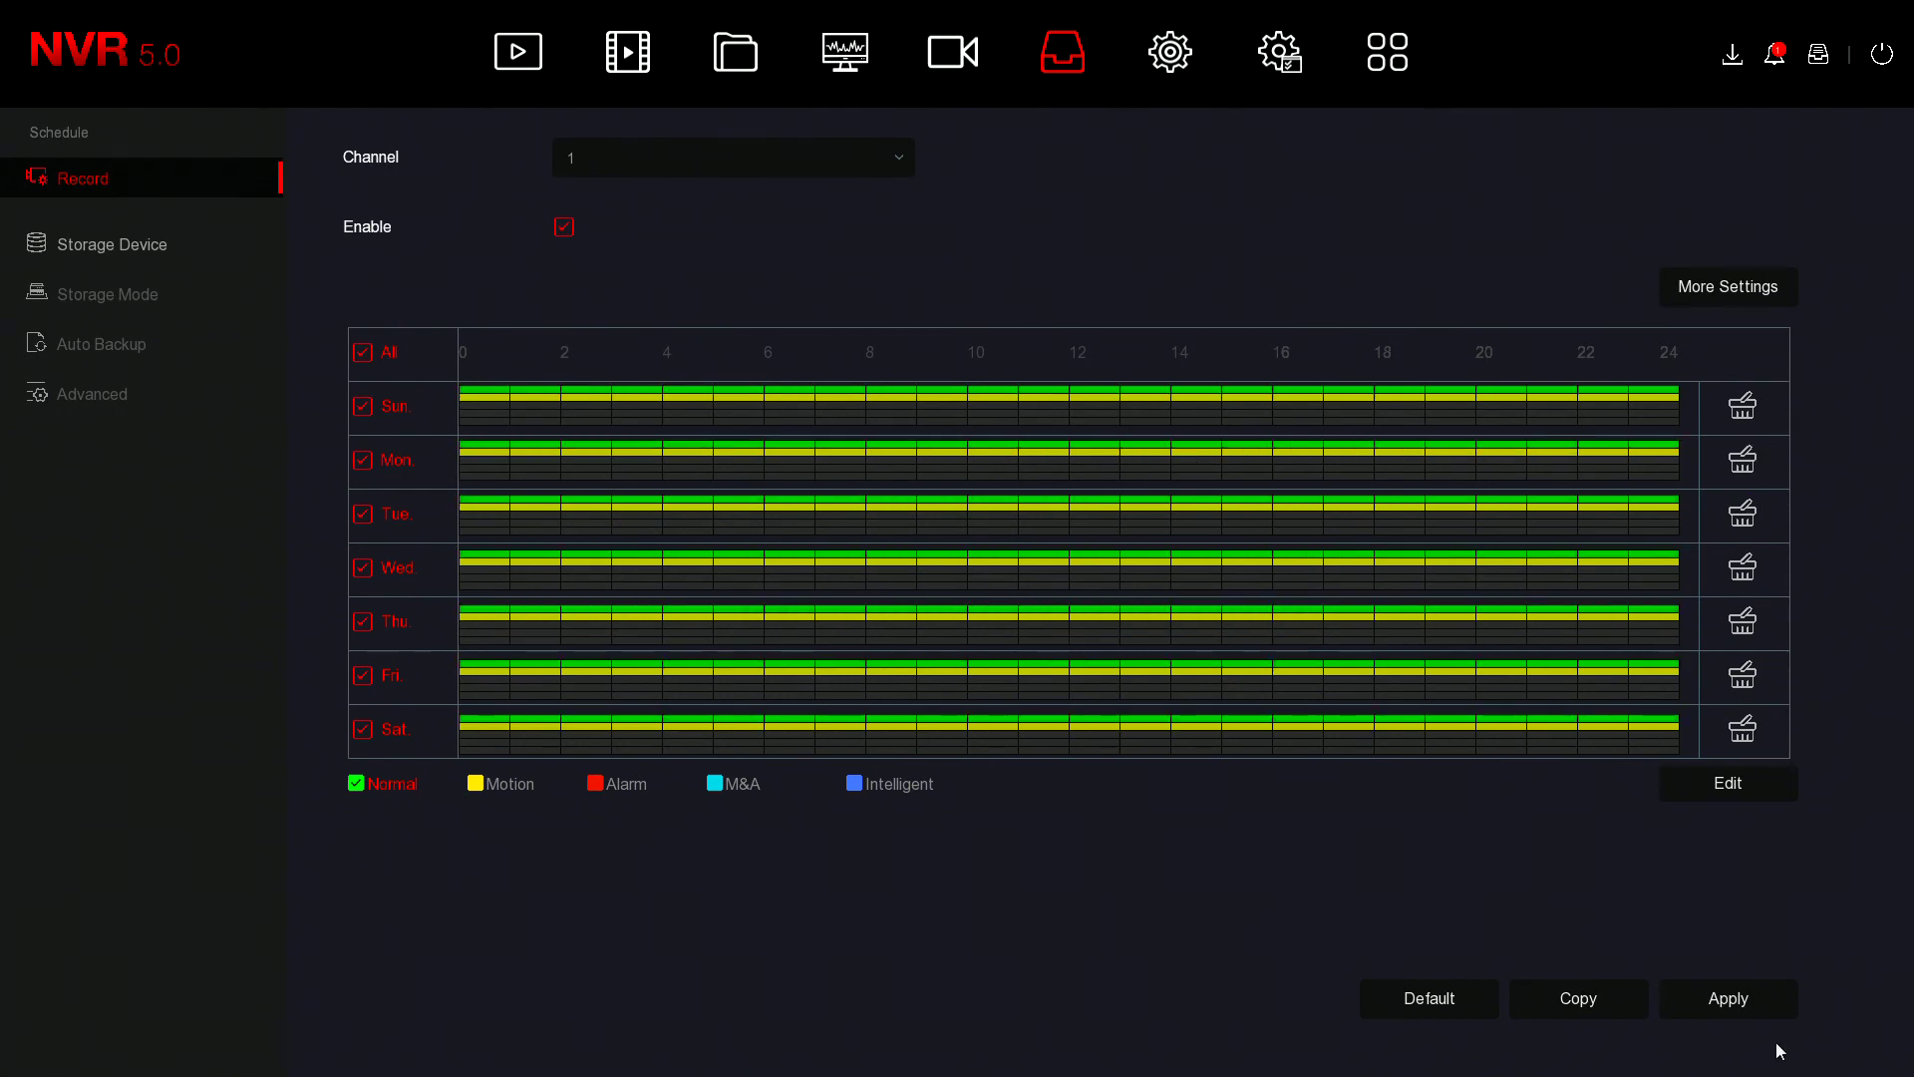
pyautogui.click(1764, 1008)
pyautogui.click(531, 54)
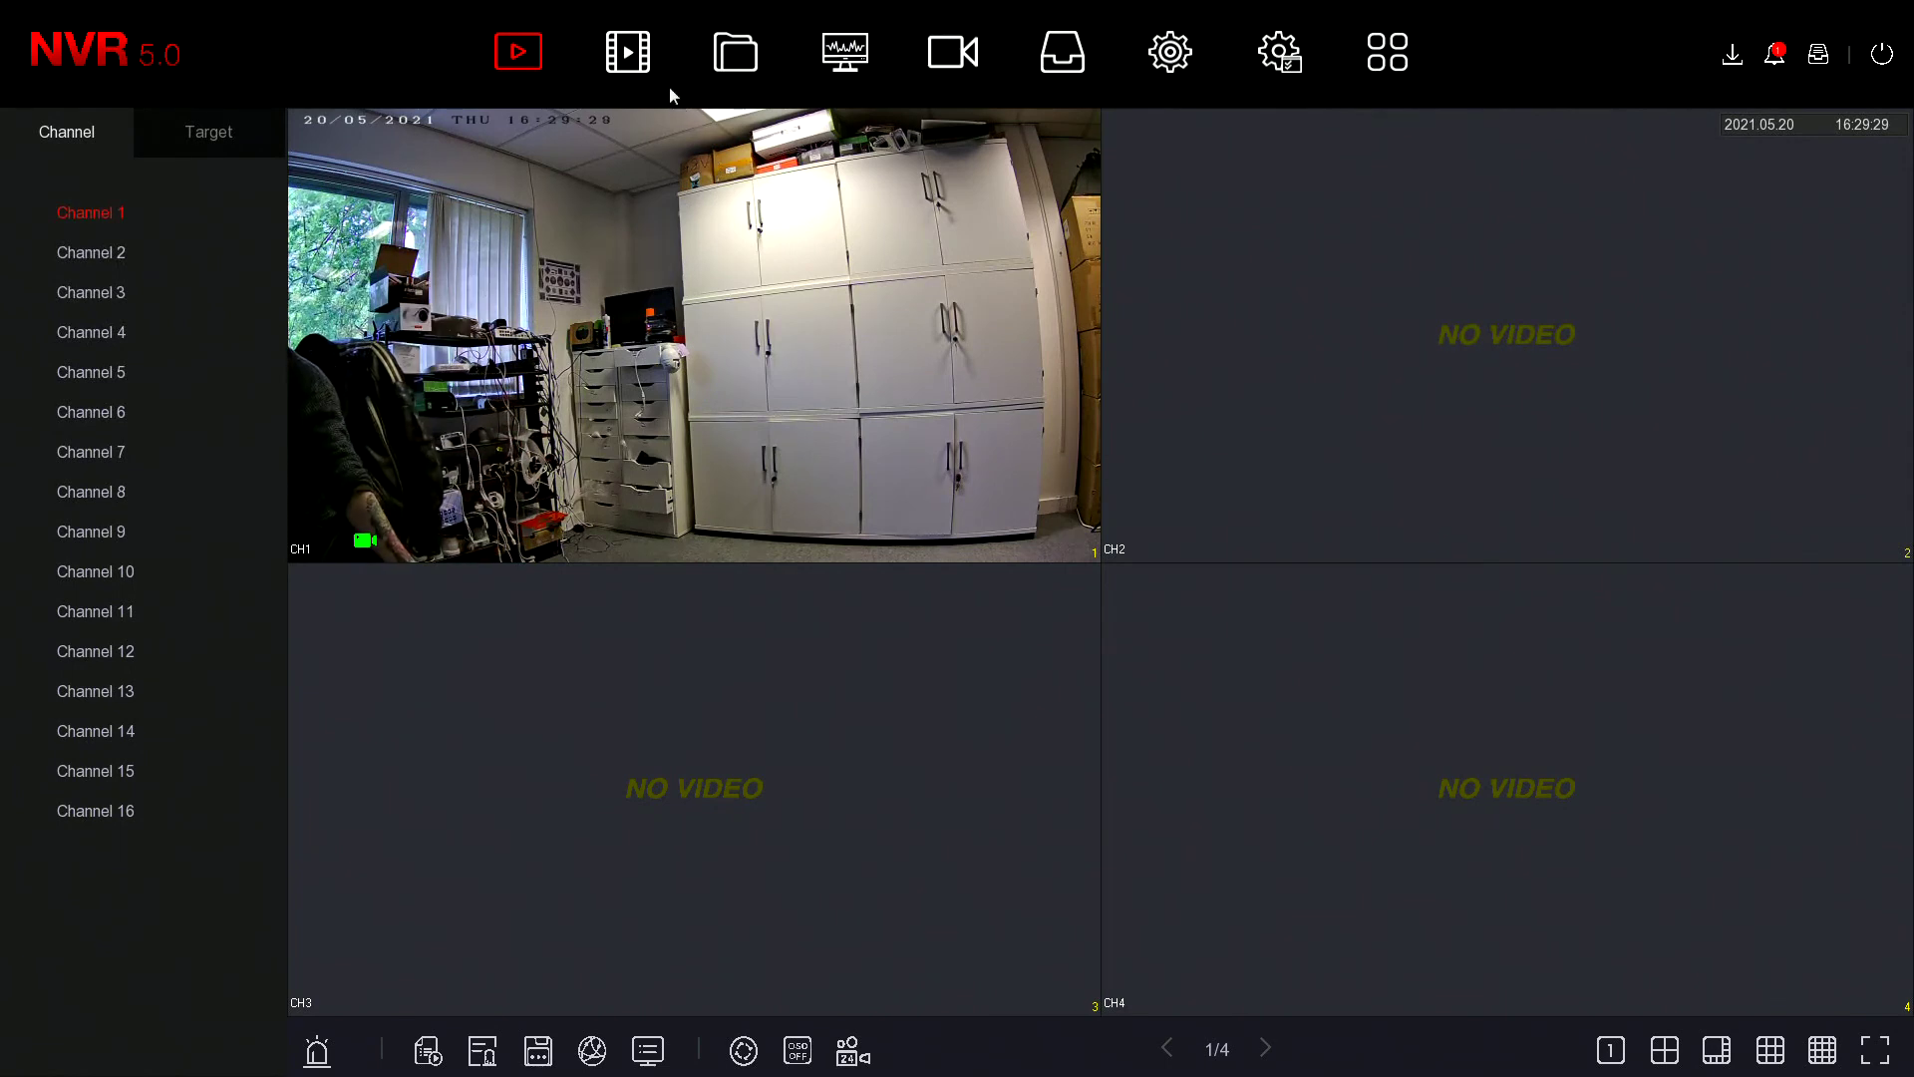
pyautogui.click(947, 60)
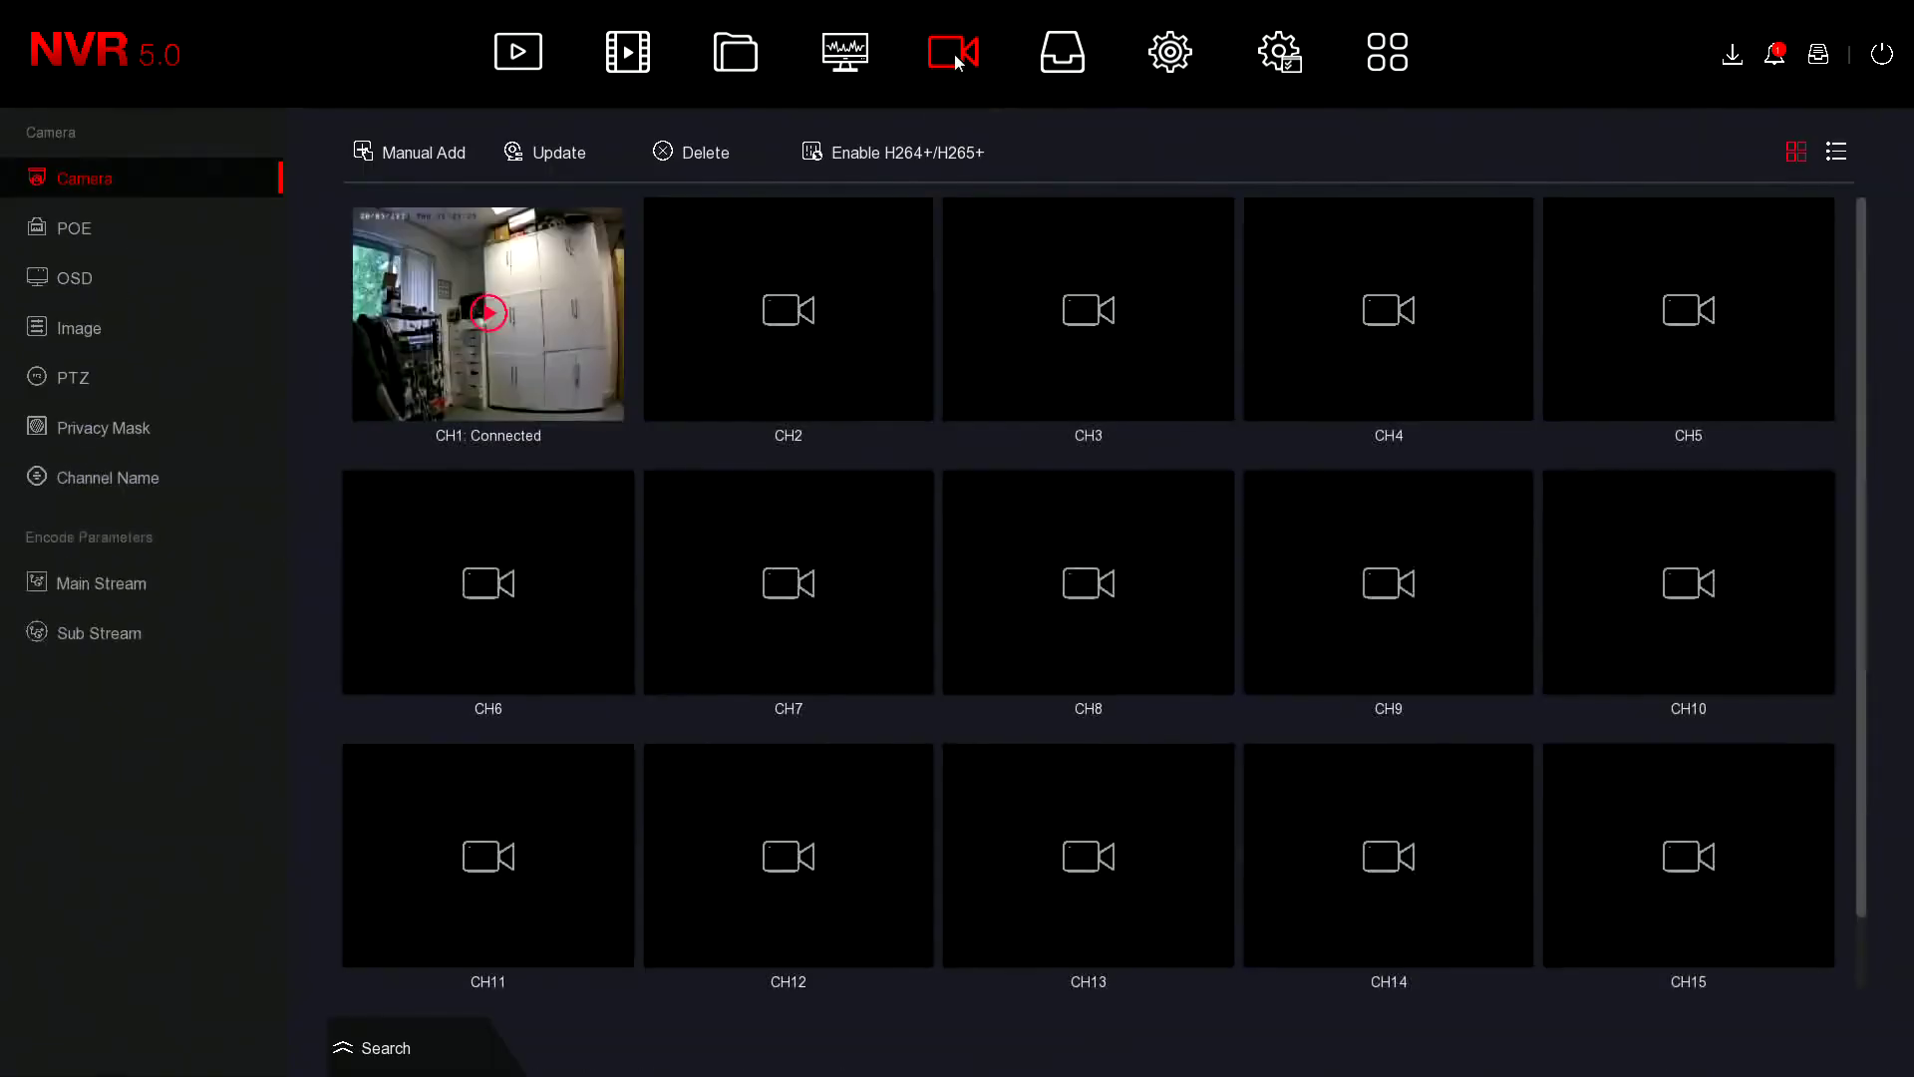
pyautogui.click(628, 59)
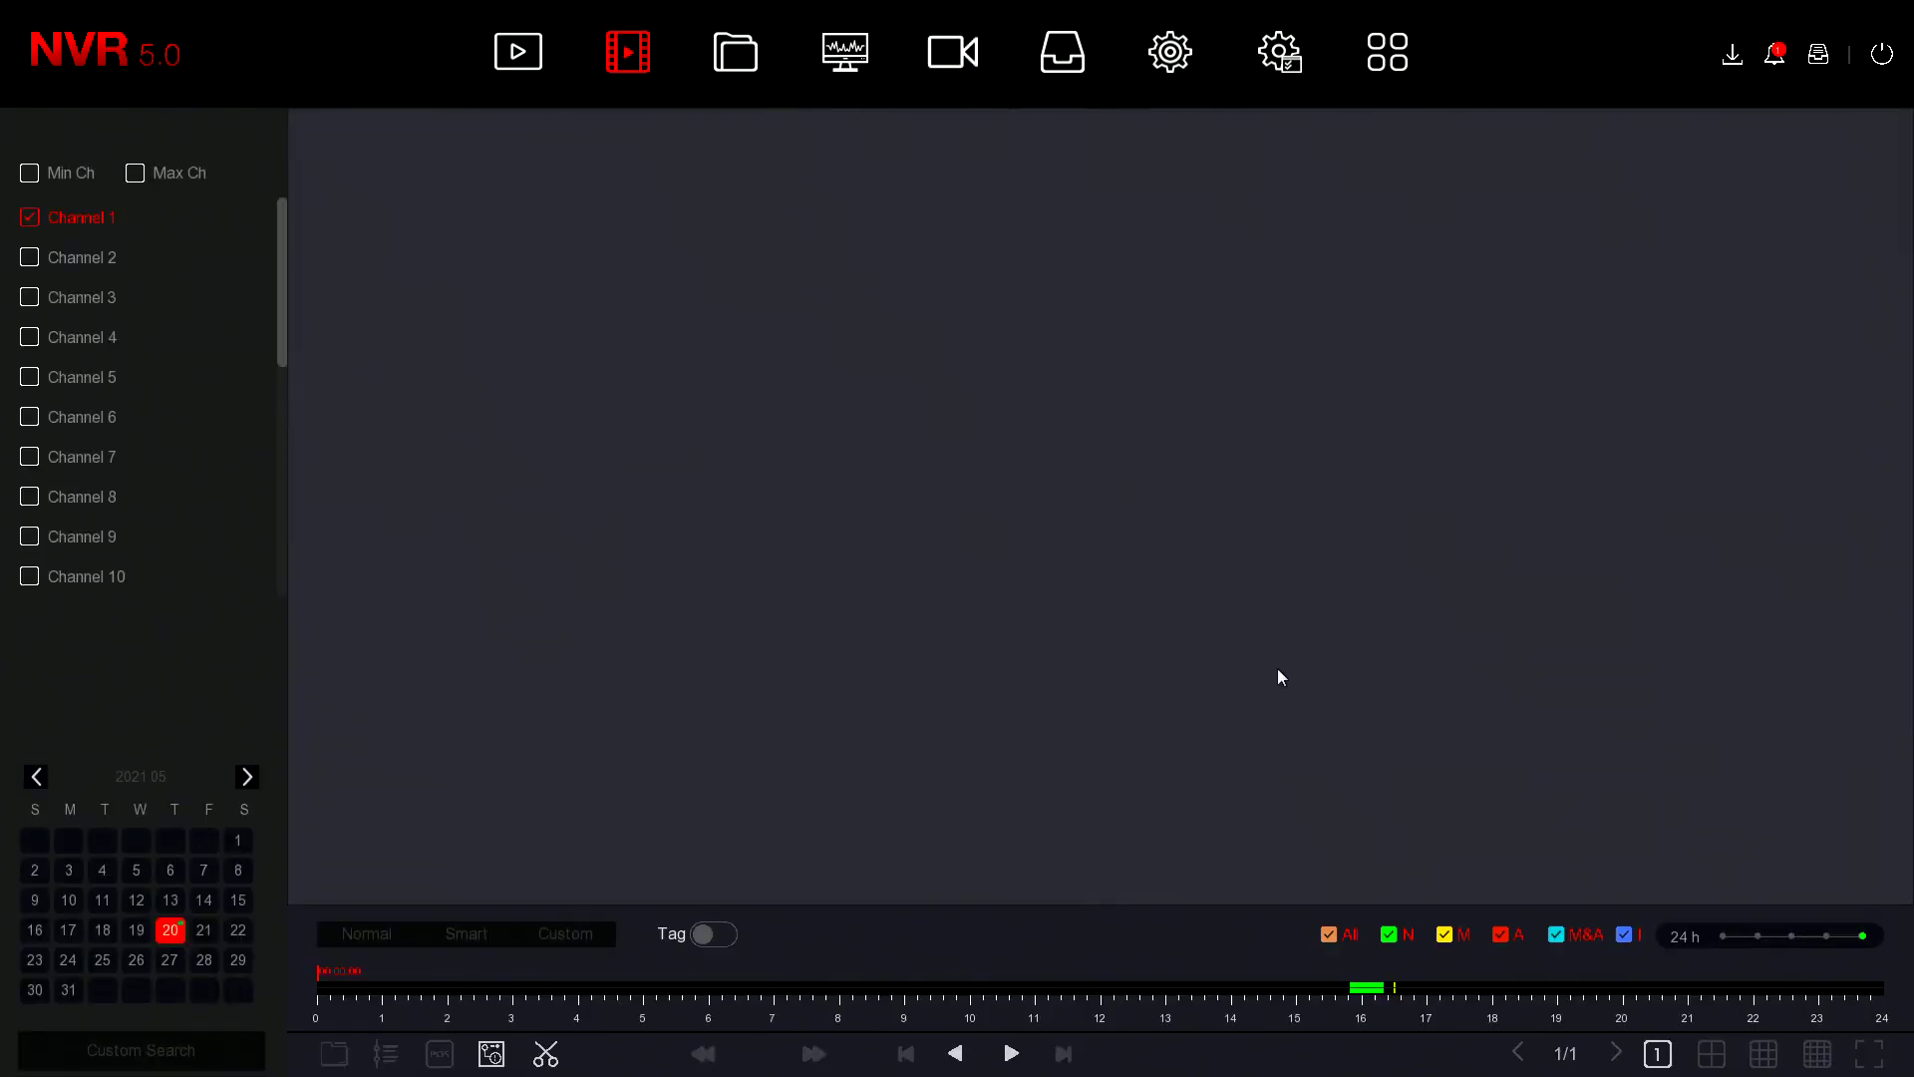
pyautogui.click(1329, 933)
pyautogui.click(1360, 933)
pyautogui.click(1331, 935)
pyautogui.click(1011, 1053)
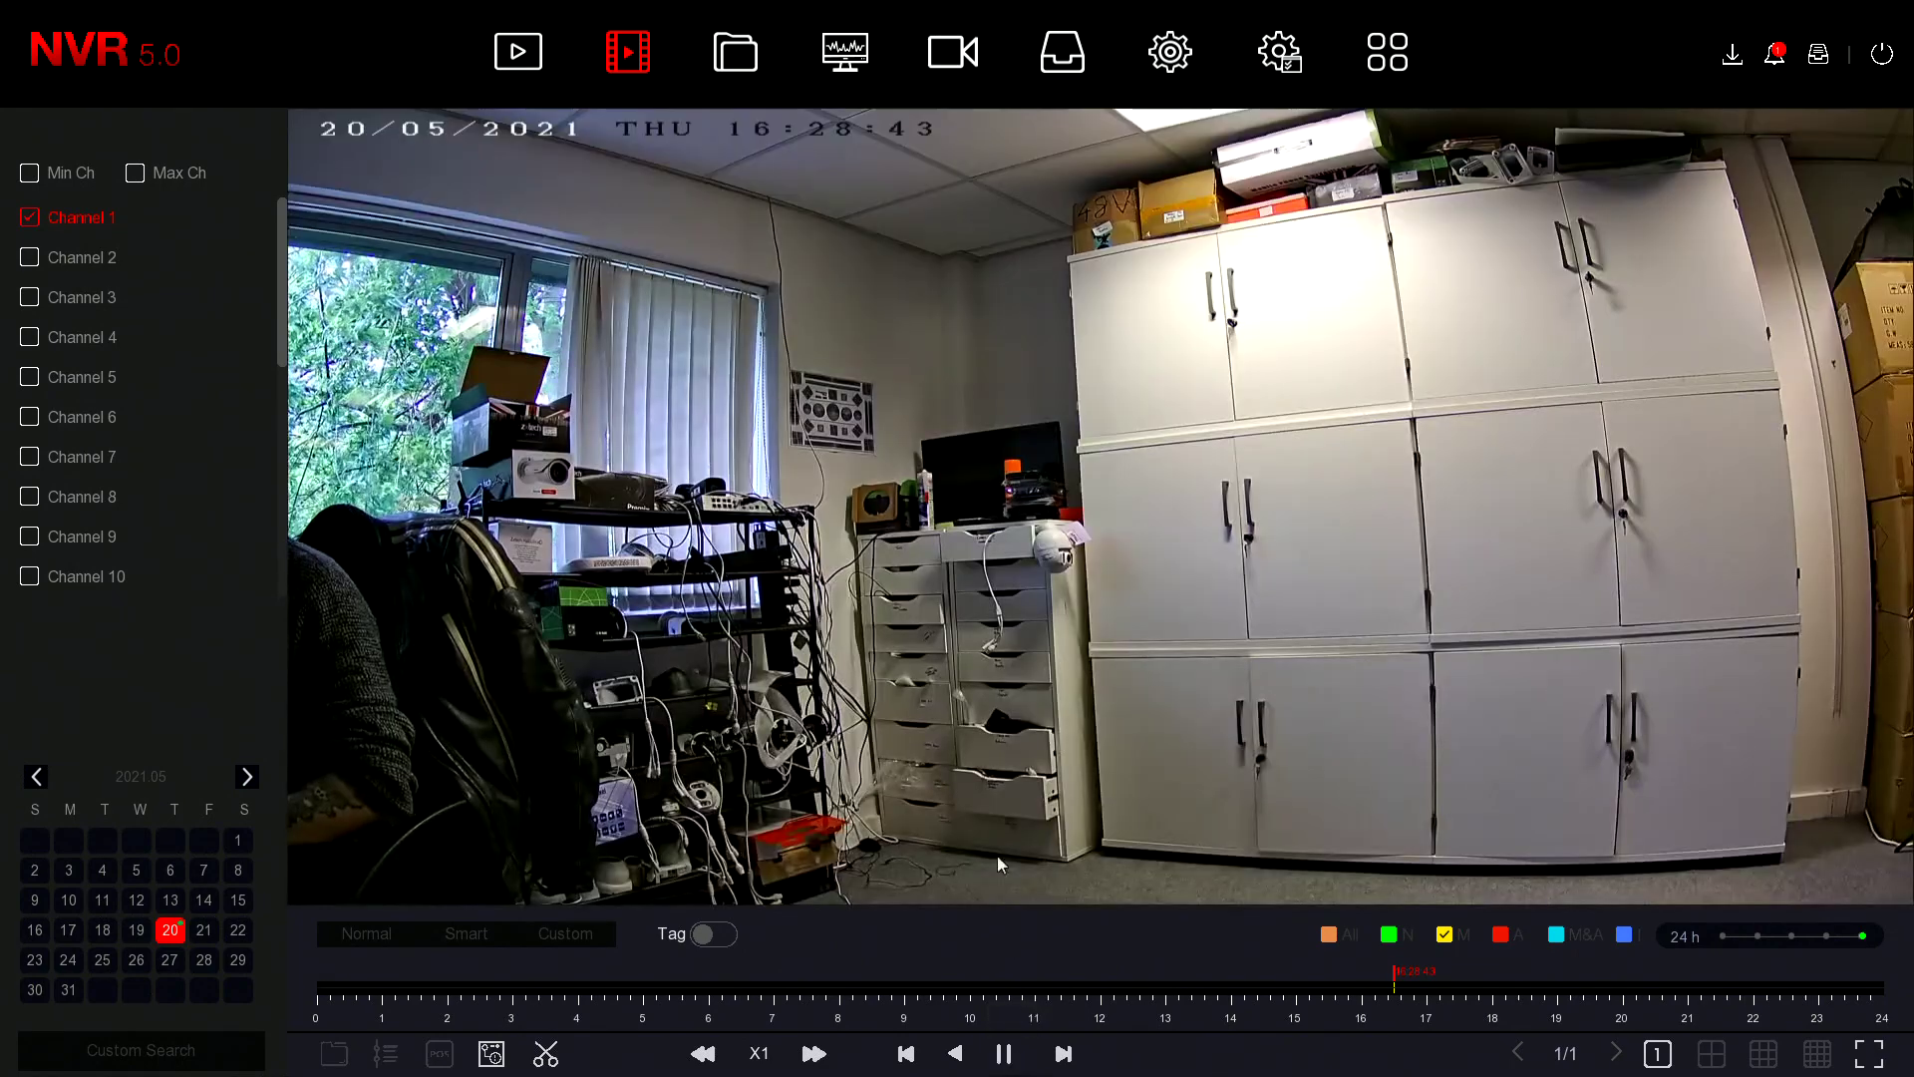
pyautogui.click(1004, 1054)
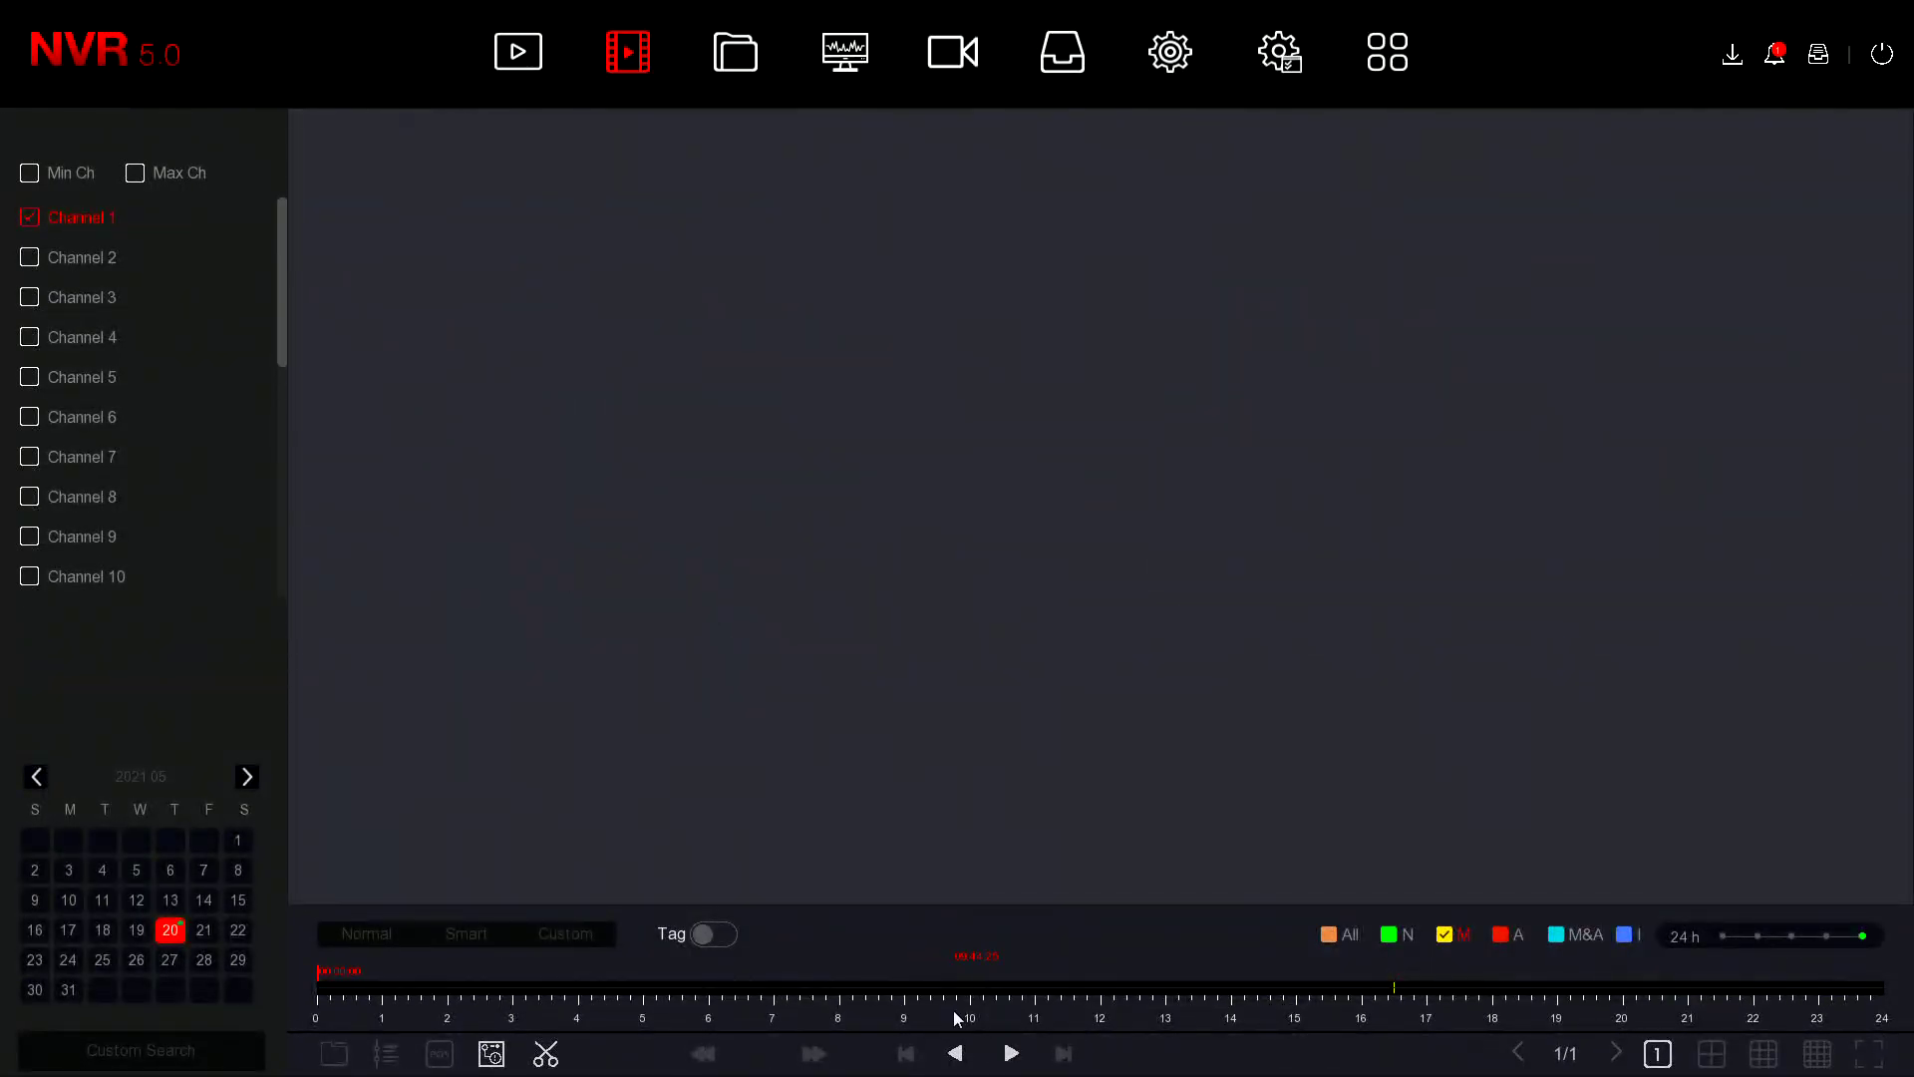